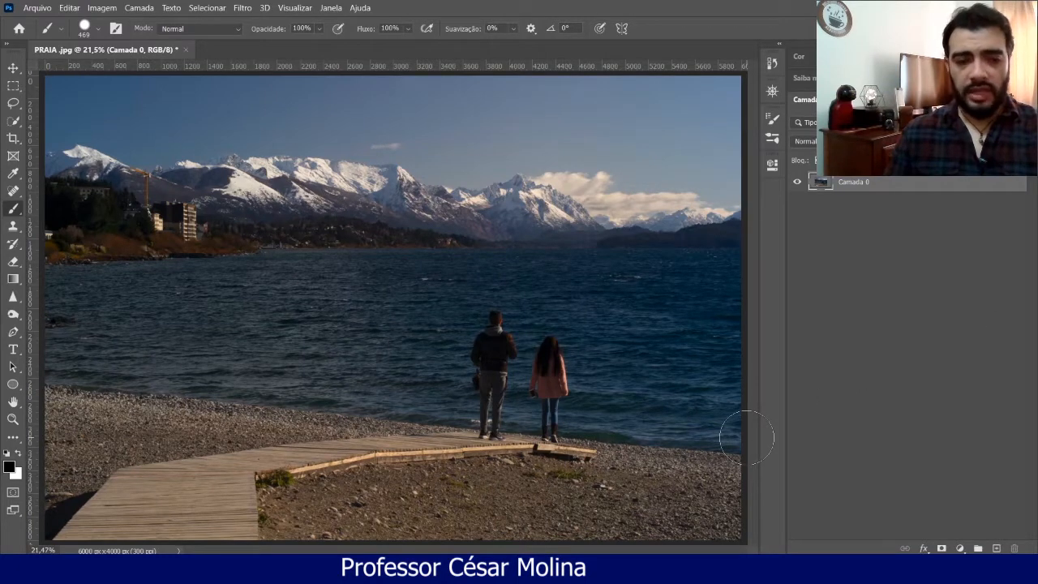
Open a Levels adjustment directly on the Camada 0 photo layer and shift its dialog clear of the two people.
key("ctrl+minus")
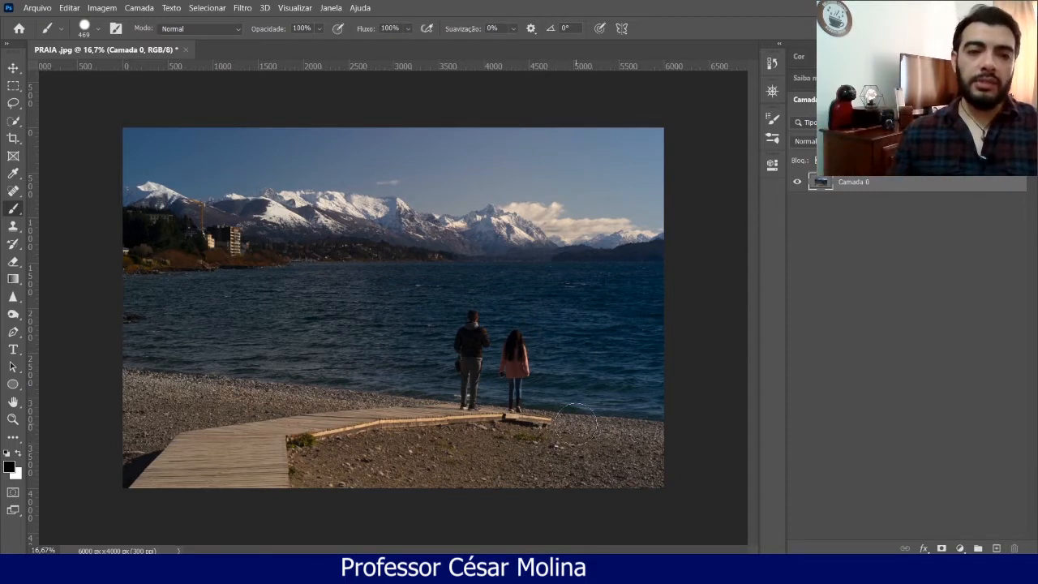
left_click(102, 8)
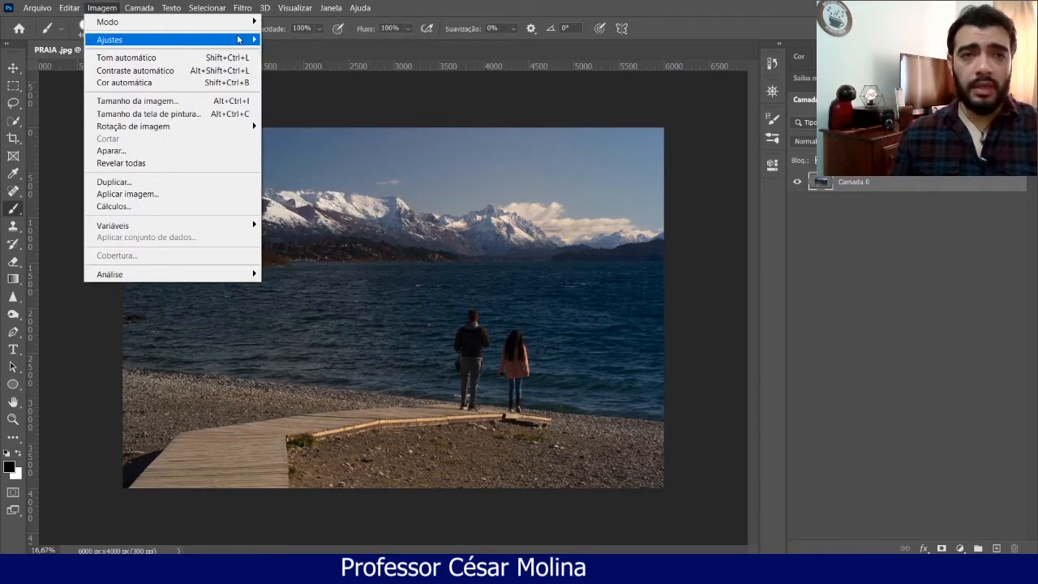
mouse_move(248, 39)
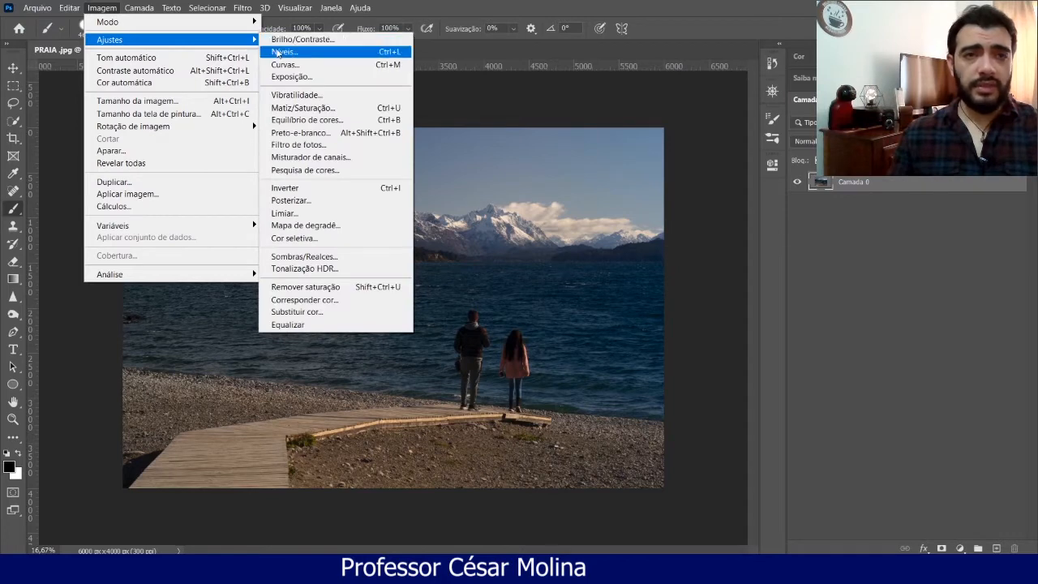
left_click(278, 52)
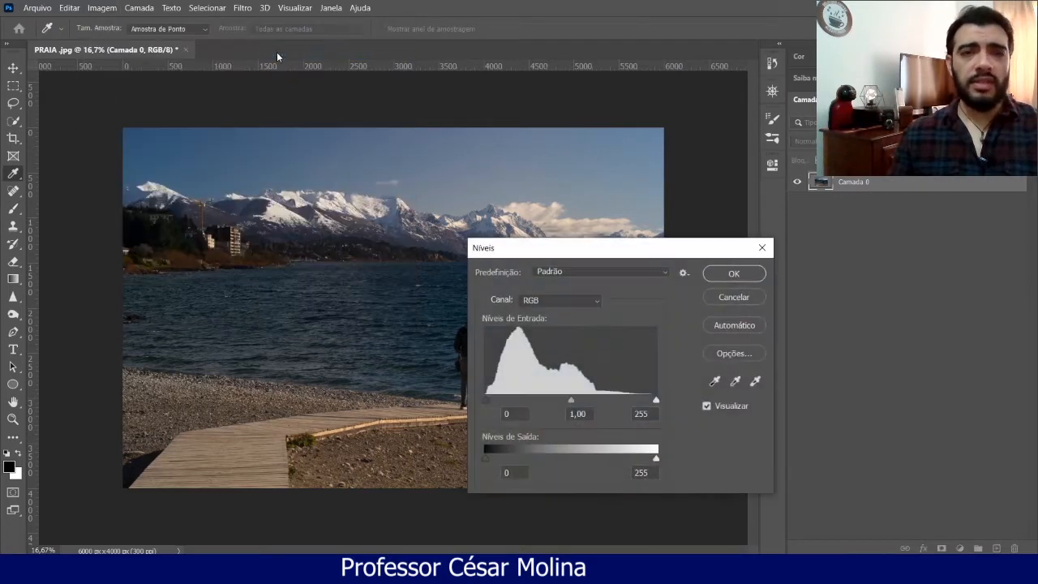
left_click_drag(629, 257, 259, 160)
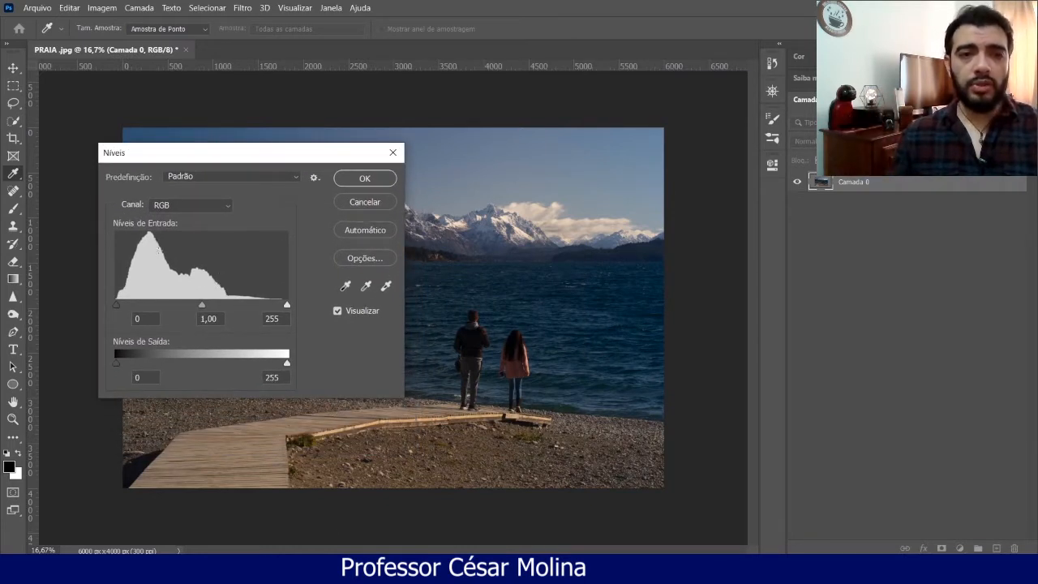
Show the image histogram and arrange it side by side with the Levels dialog.
left_click(333, 8)
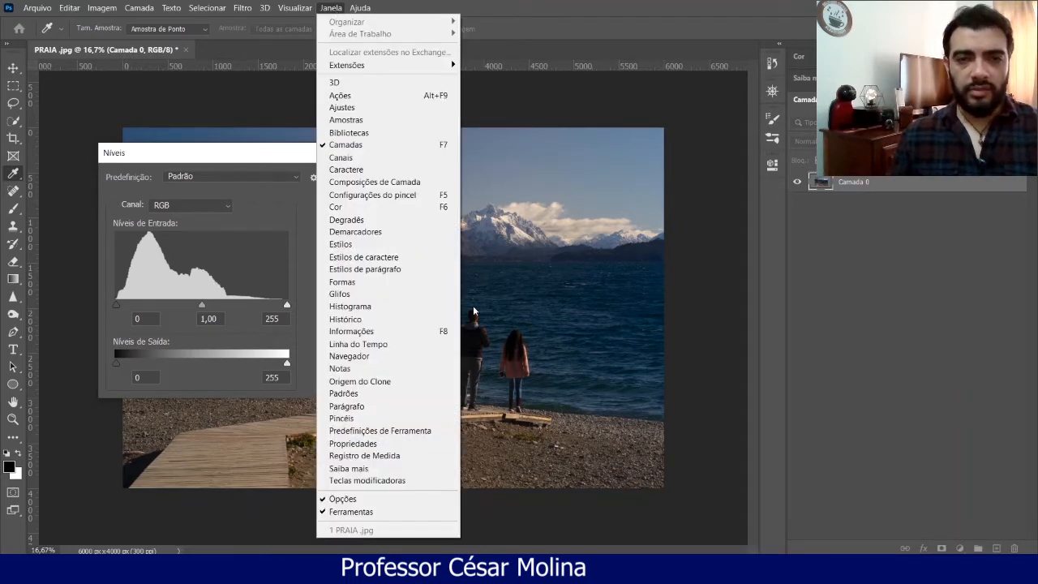
left_click(423, 306)
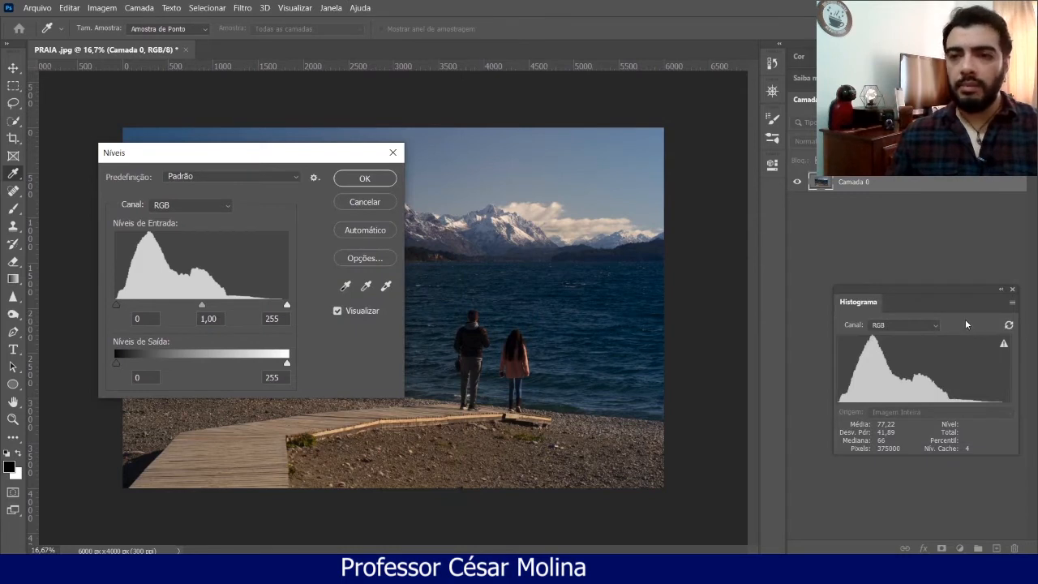
left_click_drag(950, 301, 785, 270)
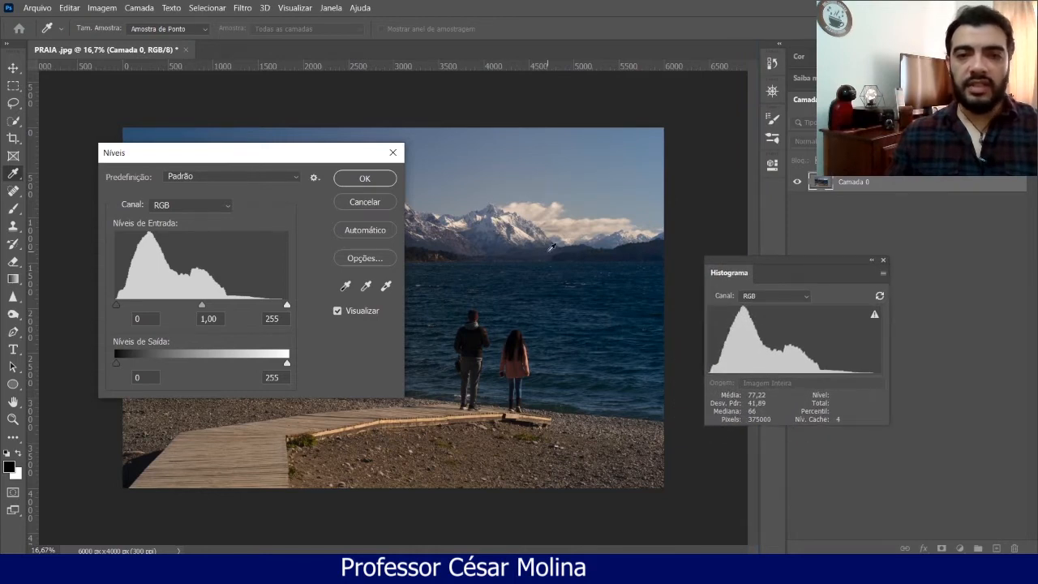
left_click_drag(319, 158, 627, 176)
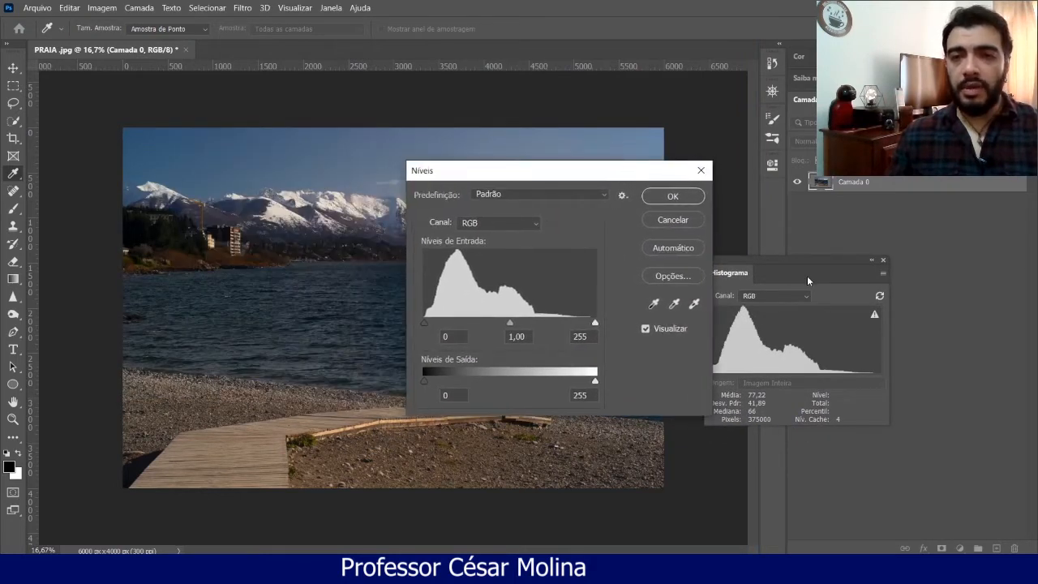
left_click_drag(807, 281, 926, 278)
left_click_drag(540, 175, 614, 162)
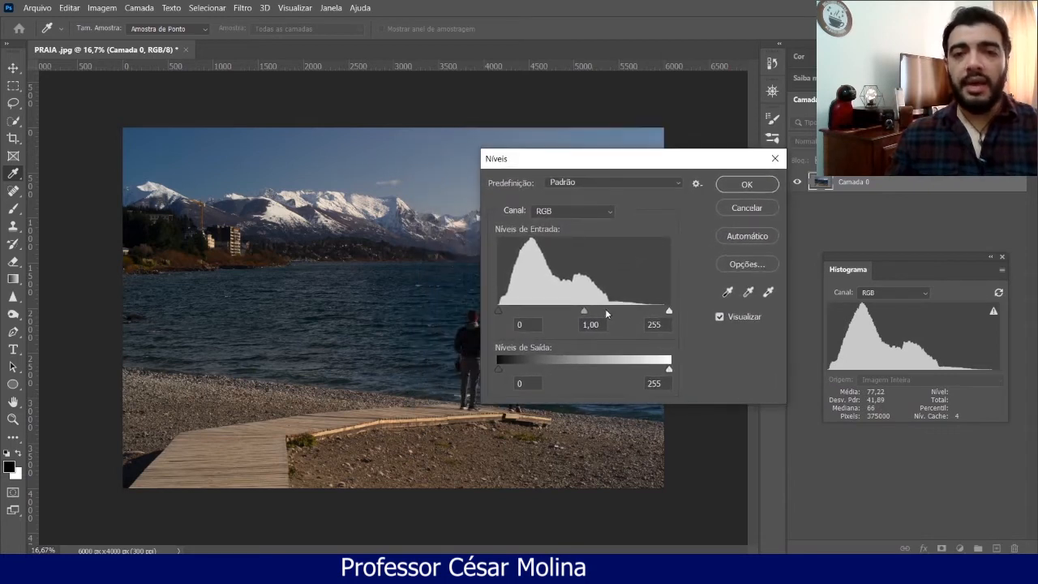
Try raising the black input level in the Levels dialog while comparing the histogram, and return it to 0.
left_click(497, 311)
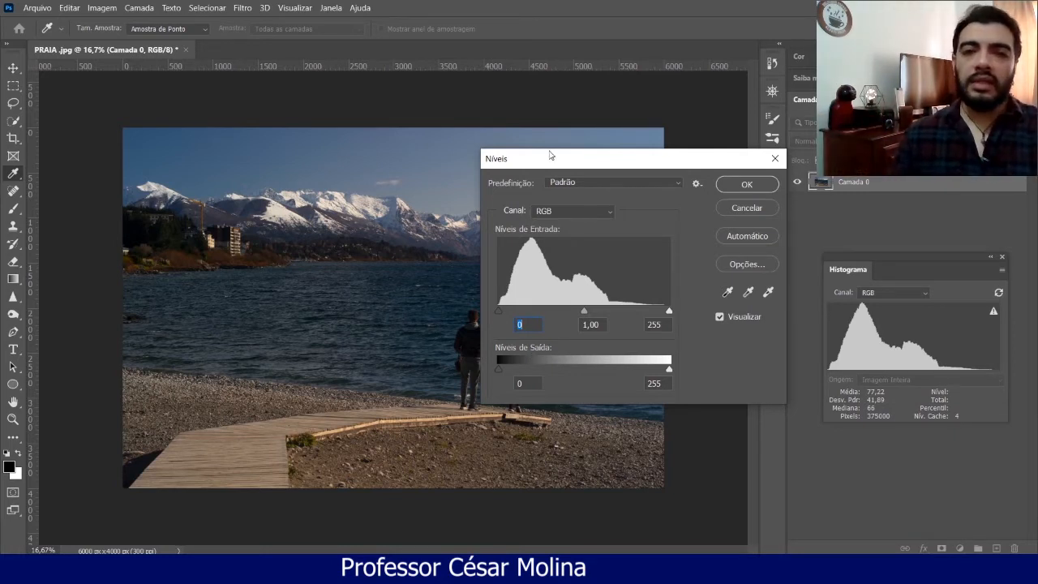
left_click_drag(549, 154, 478, 188)
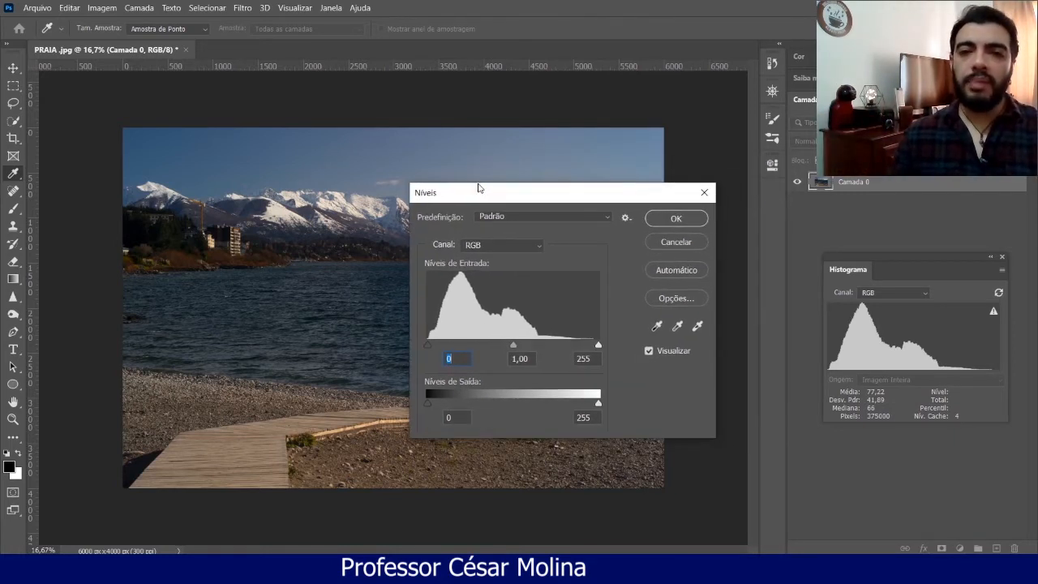
left_click(426, 344)
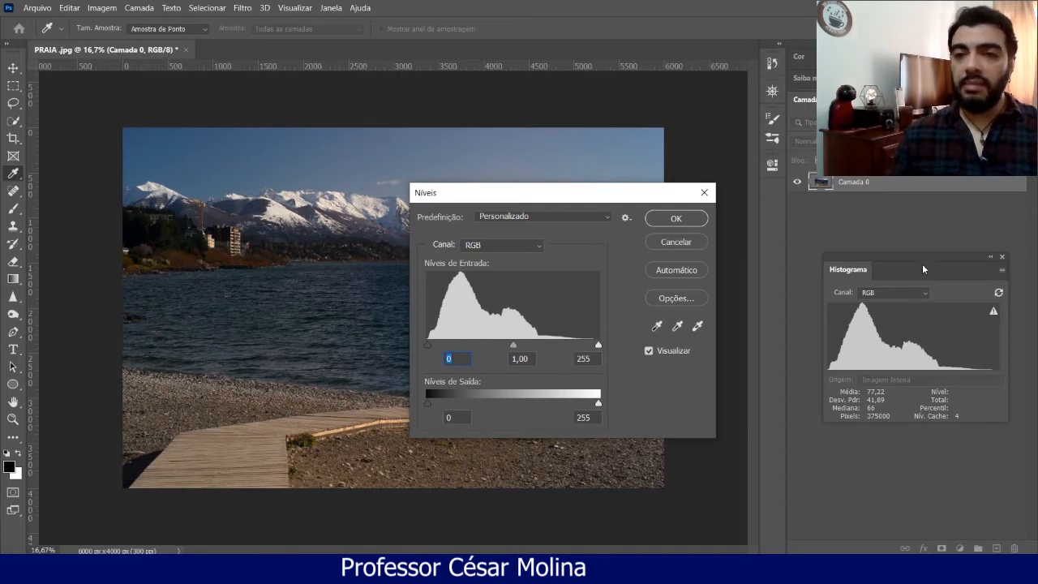
left_click_drag(922, 264, 271, 115)
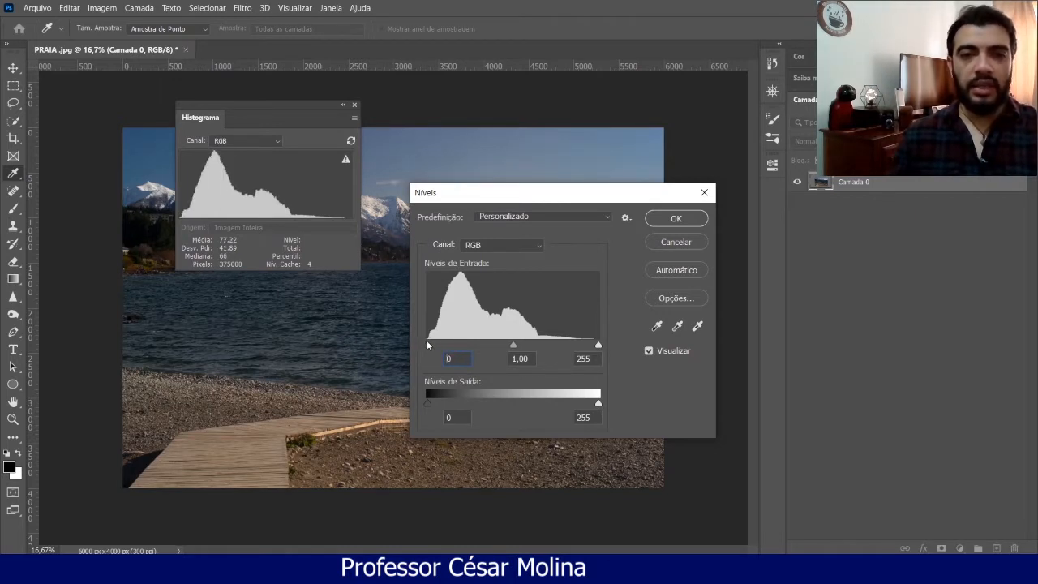
left_click_drag(428, 344, 464, 345)
left_click_drag(493, 189, 515, 233)
left_click_drag(483, 395, 407, 386)
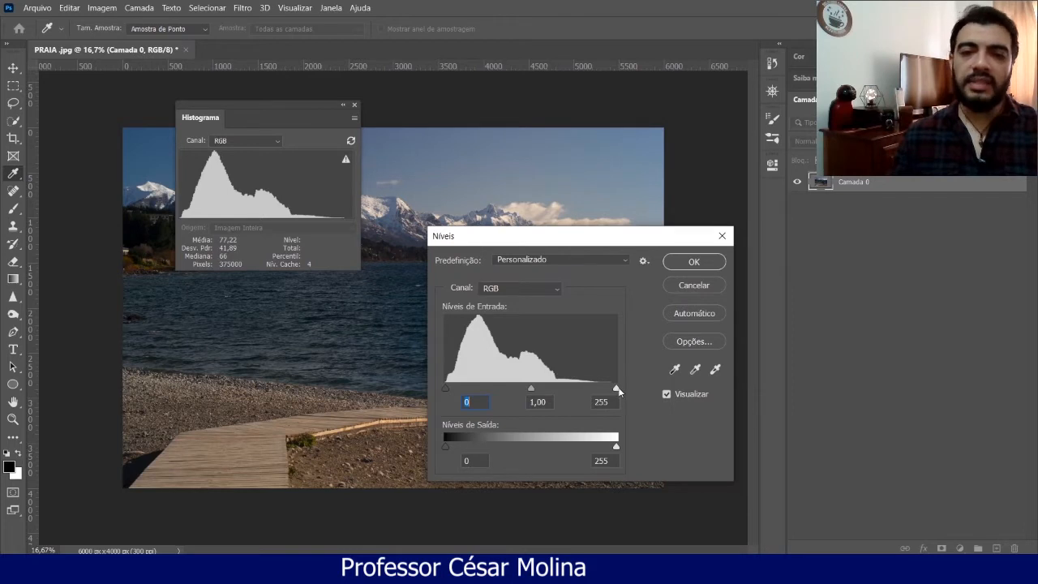
Try a white input level of 118 on the photo, inspect the result, and restore it to 255.
left_click_drag(614, 389, 524, 343)
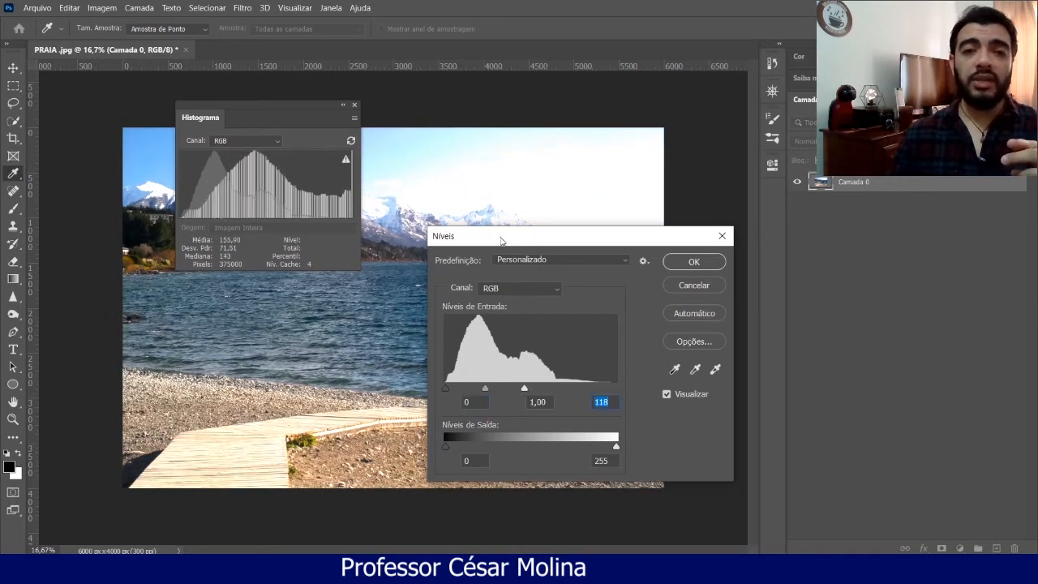
left_click_drag(501, 240, 748, 277)
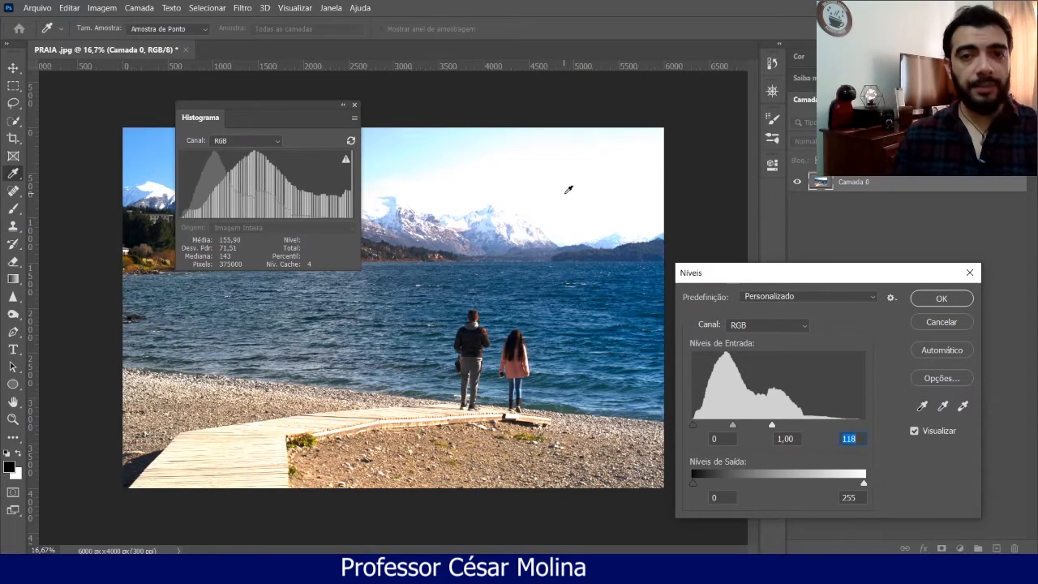
left_click_drag(824, 276, 673, 207)
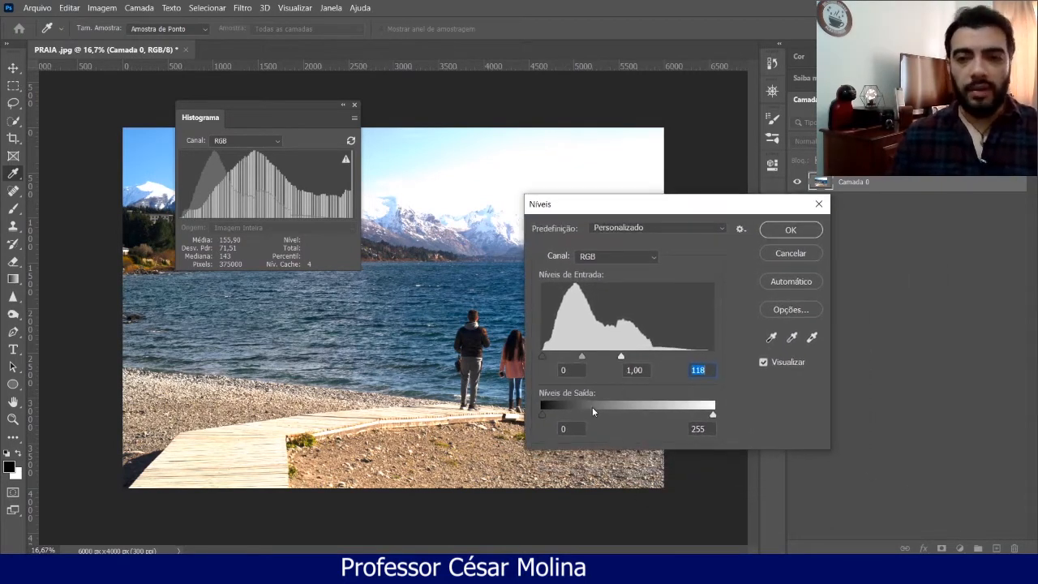
left_click_drag(622, 357, 743, 362)
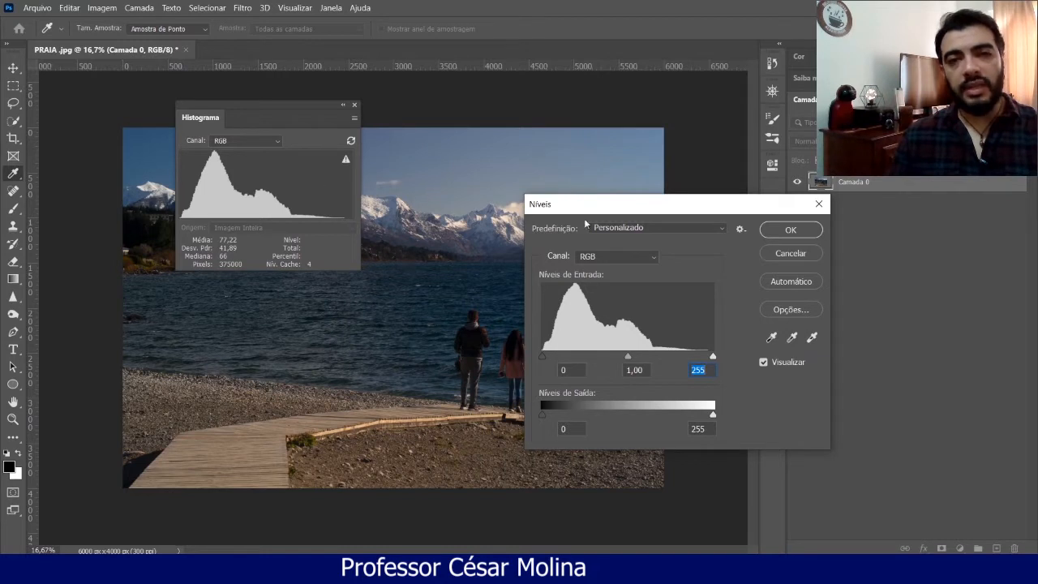
Try a midtone input level of 2,22 on the photo and discard the Levels adjustment.
left_click_drag(598, 206, 547, 168)
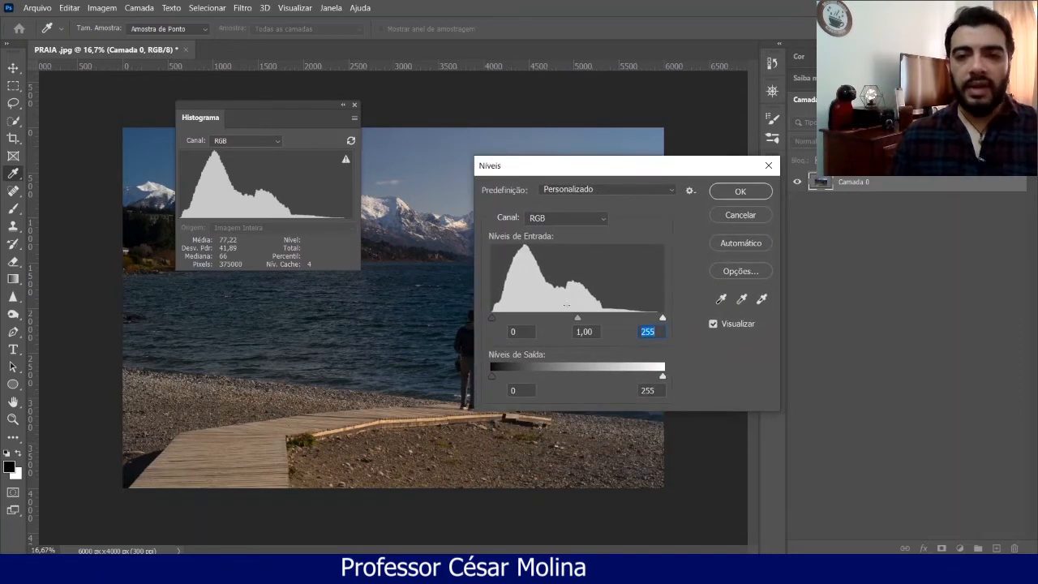
left_click_drag(580, 316, 528, 316)
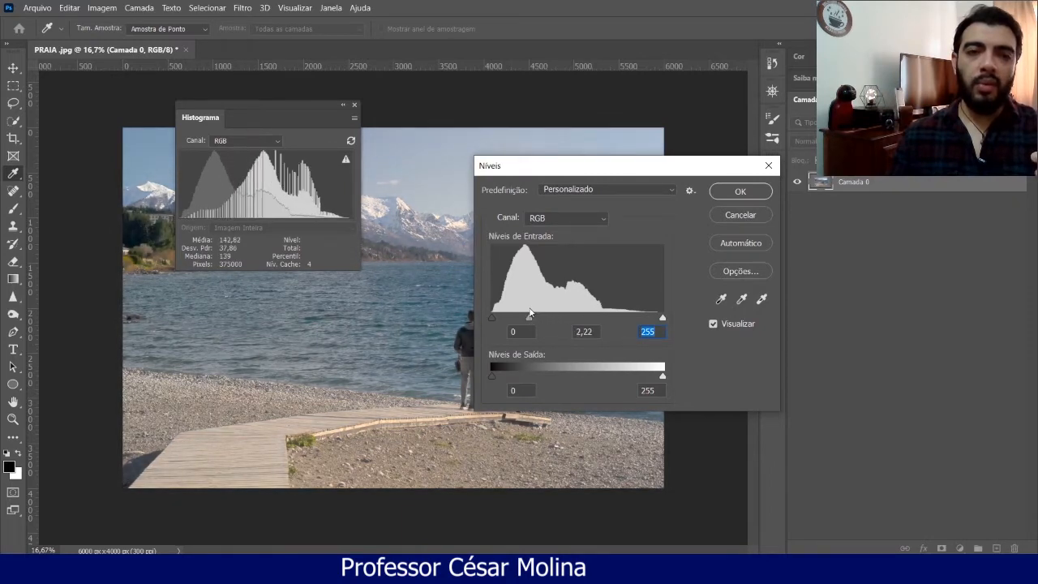
left_click_drag(557, 172, 667, 190)
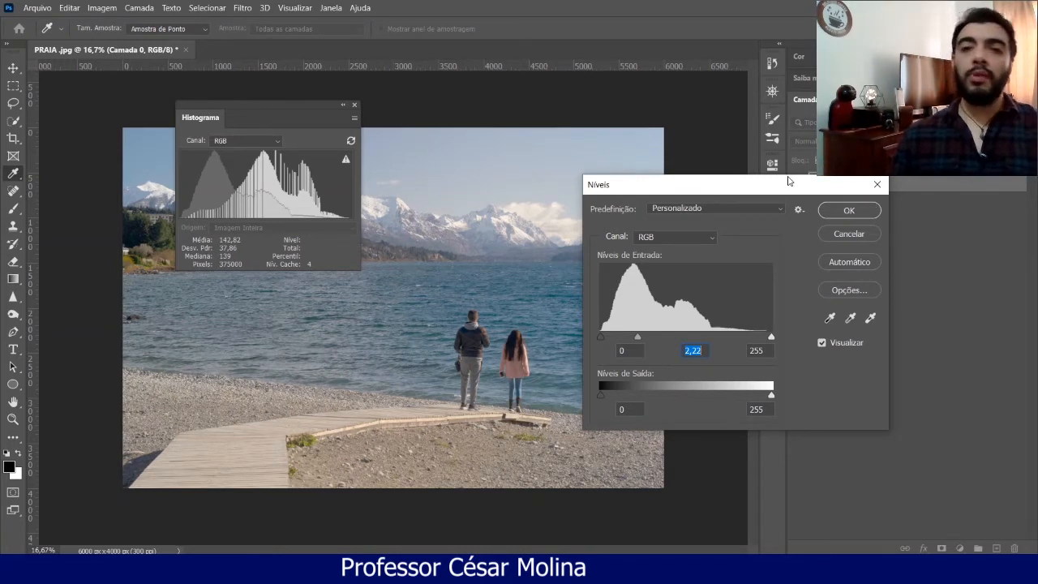
left_click_drag(788, 177, 585, 219)
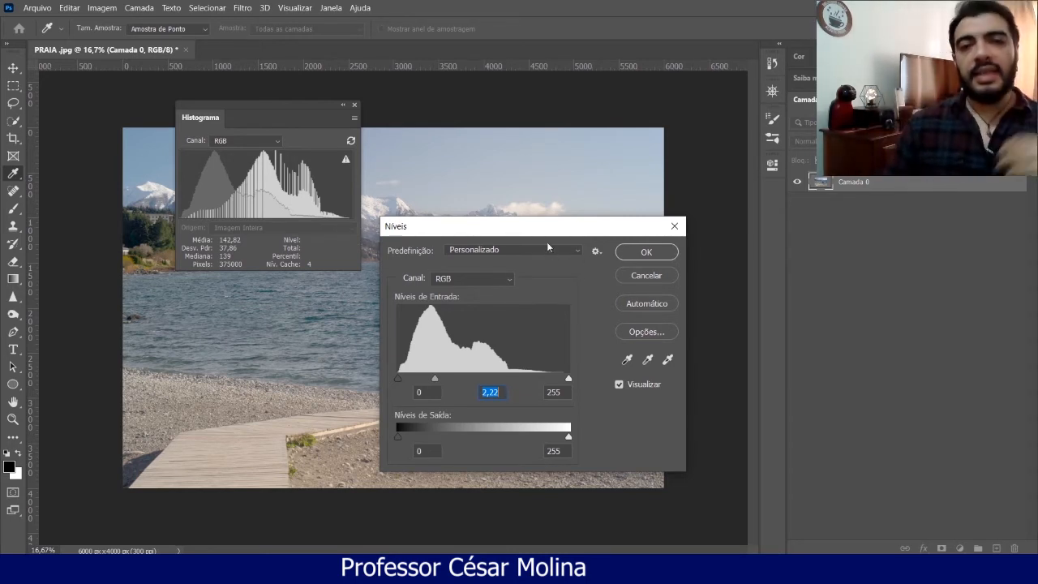
left_click_drag(550, 225, 880, 229)
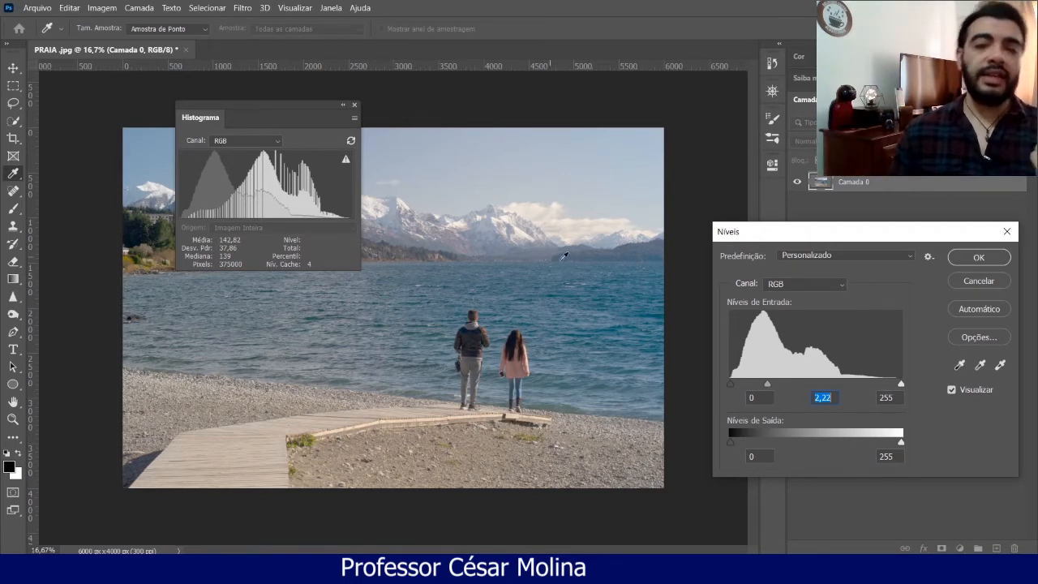
left_click(973, 280)
key("b")
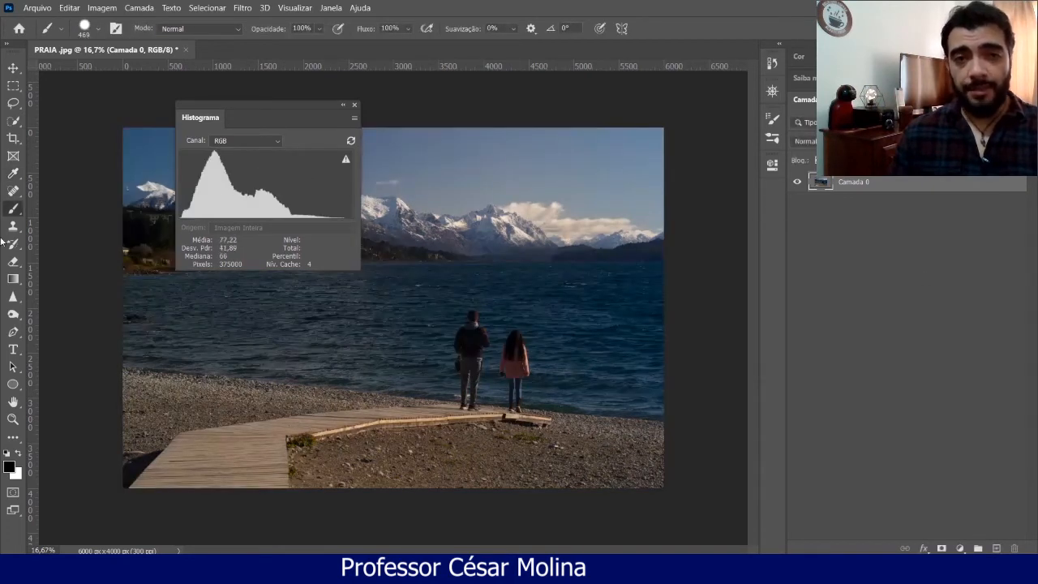
Add a Levels adjustment layer above Camada 0 with a midtone input level of 2,49.
left_click(959, 548)
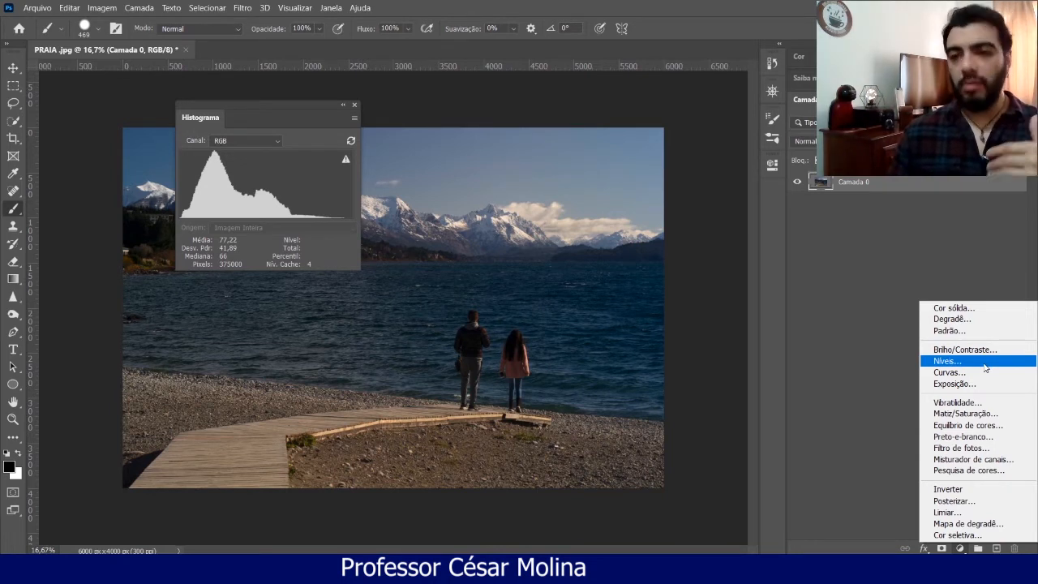
left_click(986, 368)
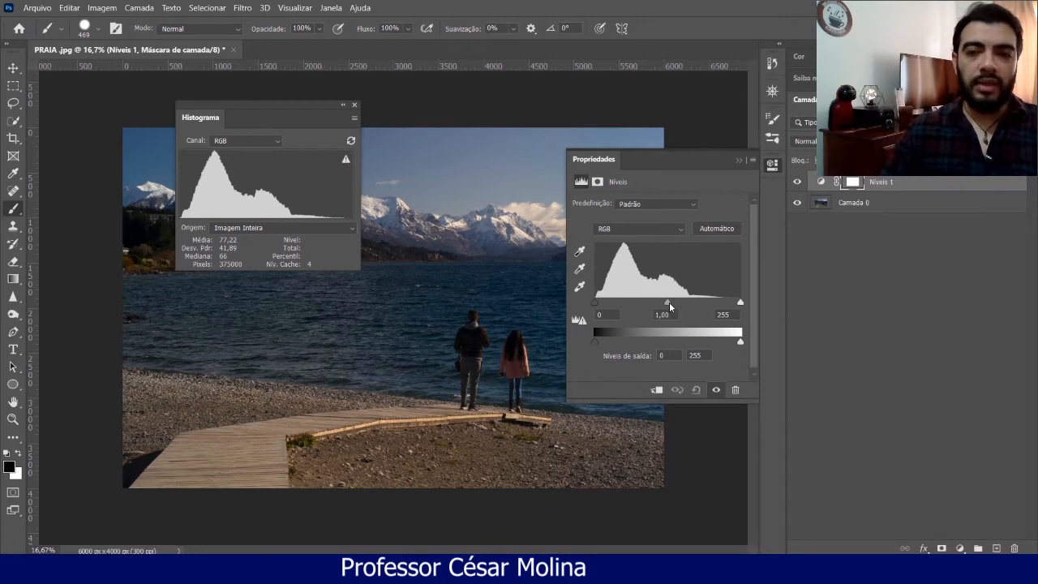
left_click_drag(668, 303, 624, 298)
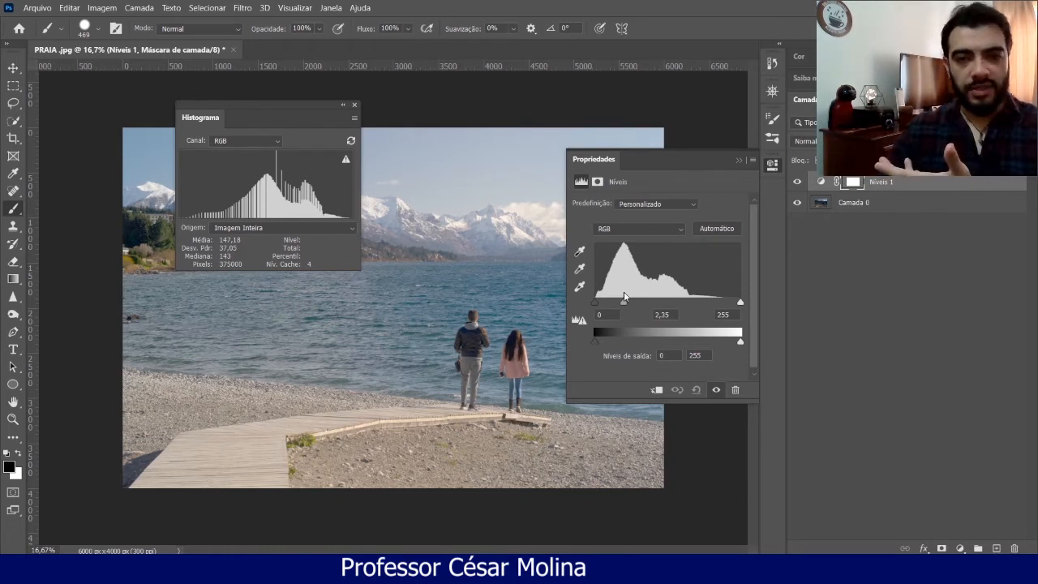
left_click_drag(623, 292, 621, 298)
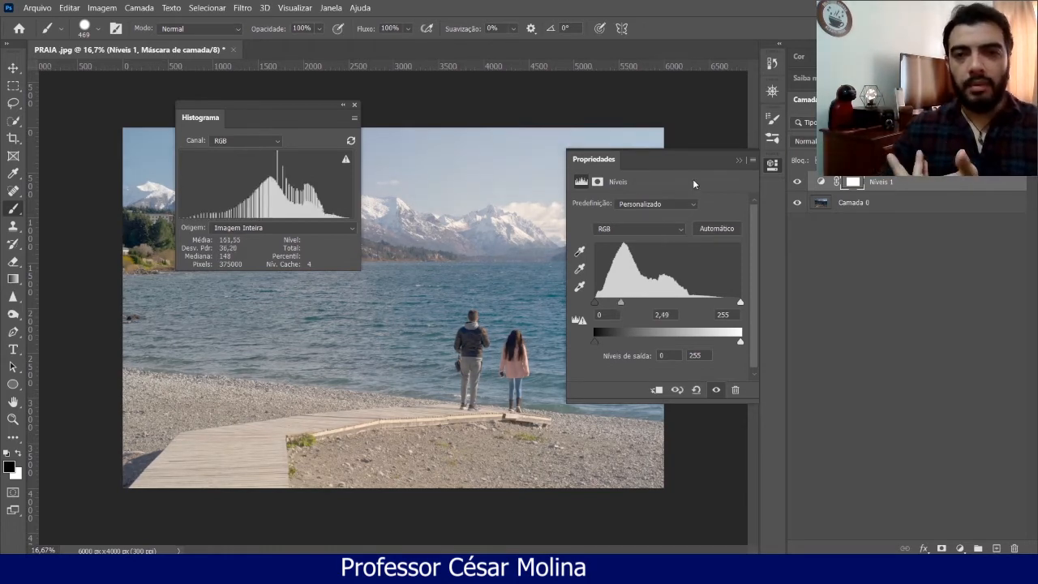
left_click(739, 161)
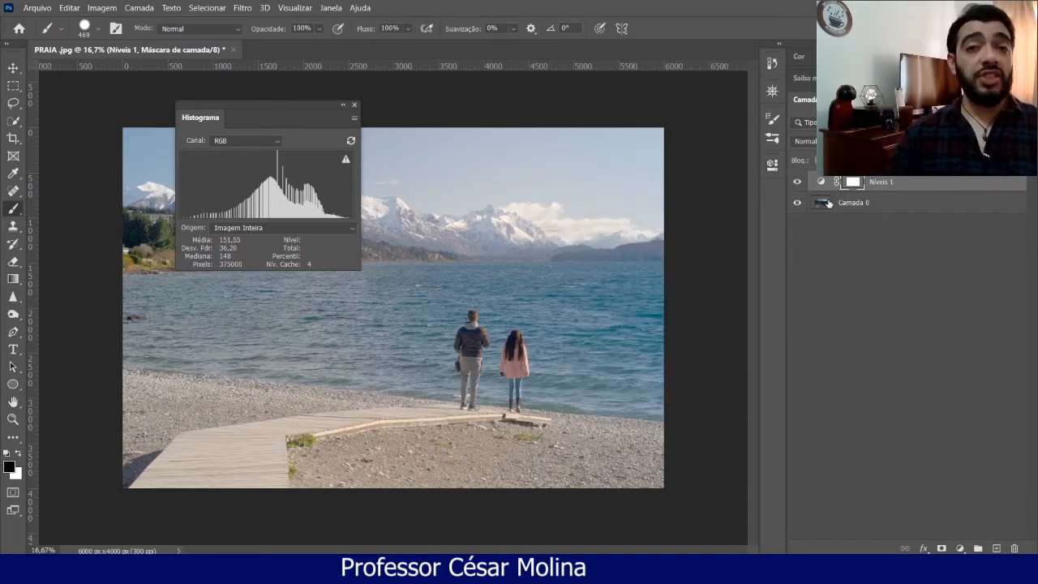
Move the histogram off the photo and set the Níveis 1 layer's midtone input level to 2,62.
left_click_drag(339, 125, 993, 261)
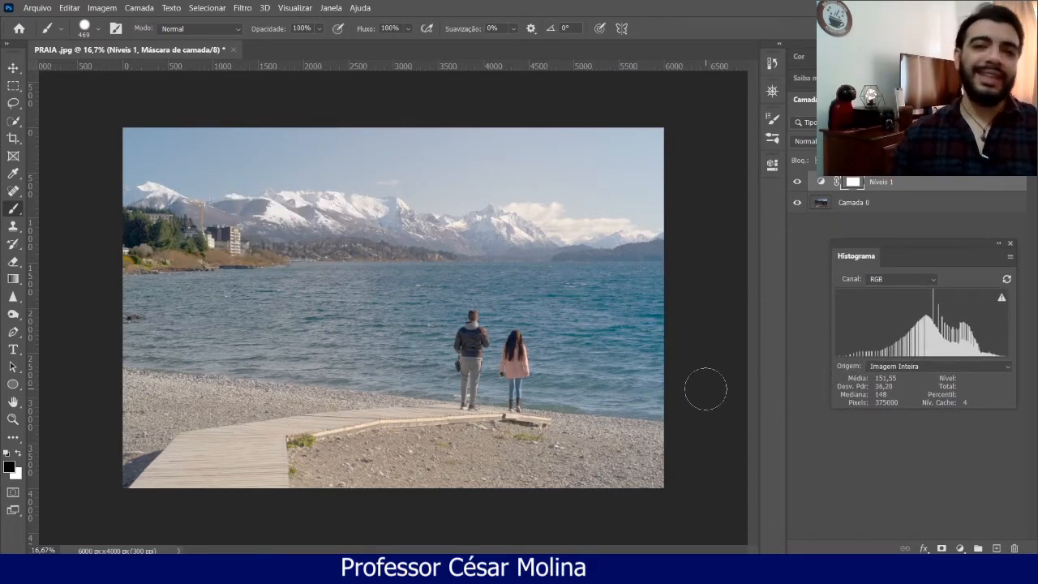
double_click(820, 184)
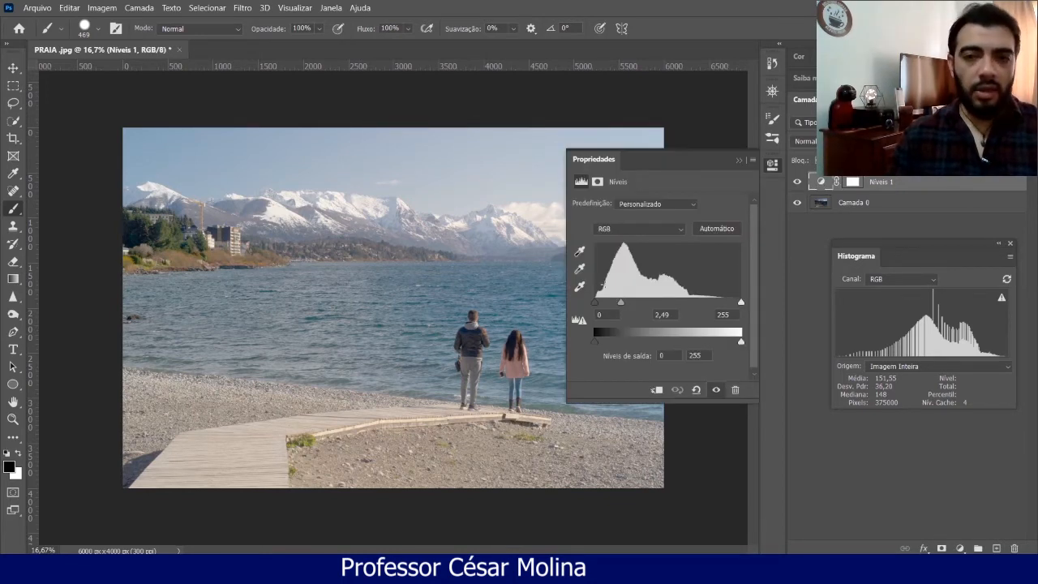
left_click_drag(620, 306, 620, 304)
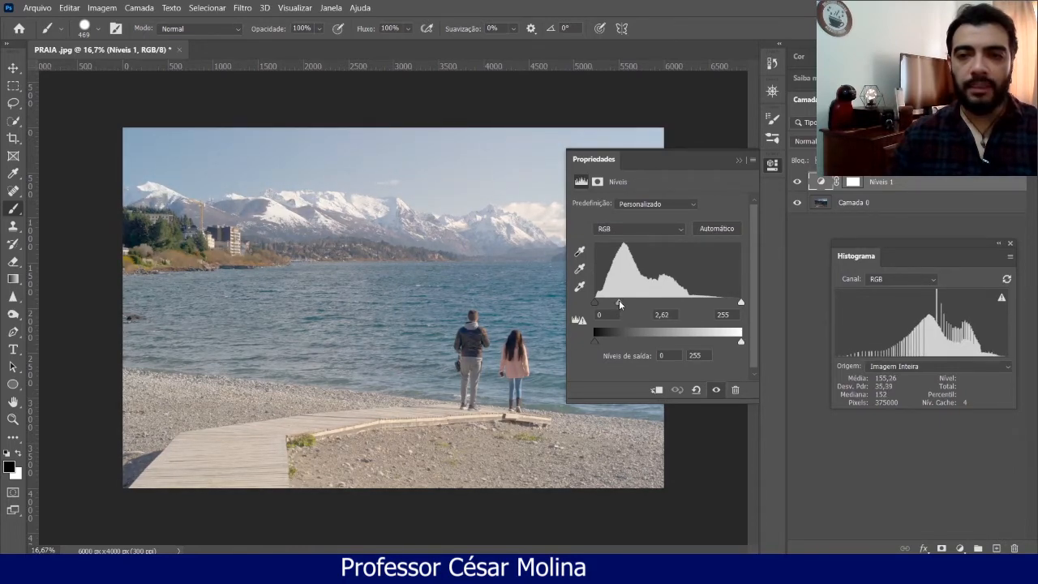
left_click(739, 161)
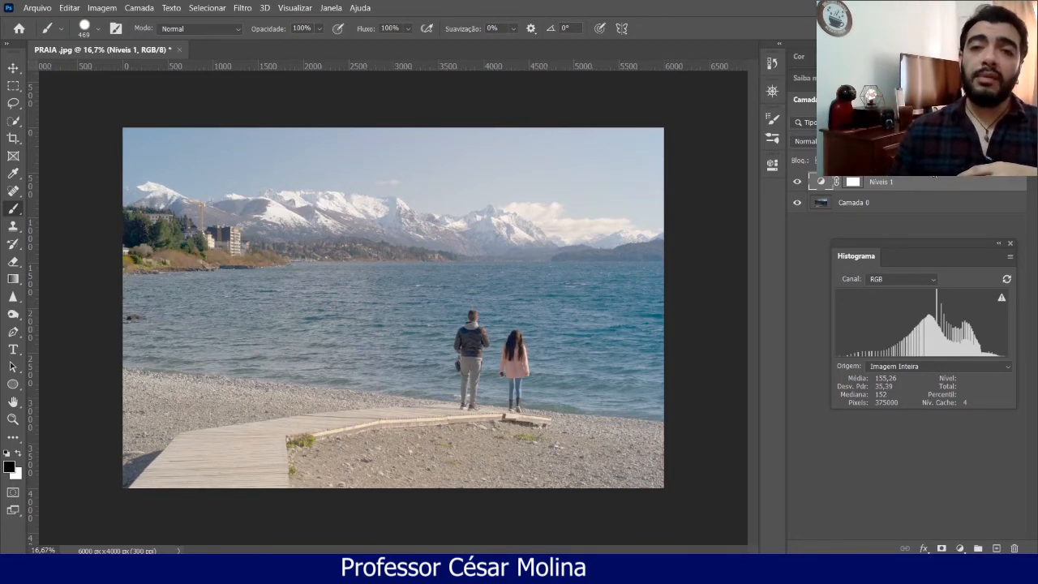
Invert the Níveis 1 layer mask to black and invert it back to white.
left_click(851, 181)
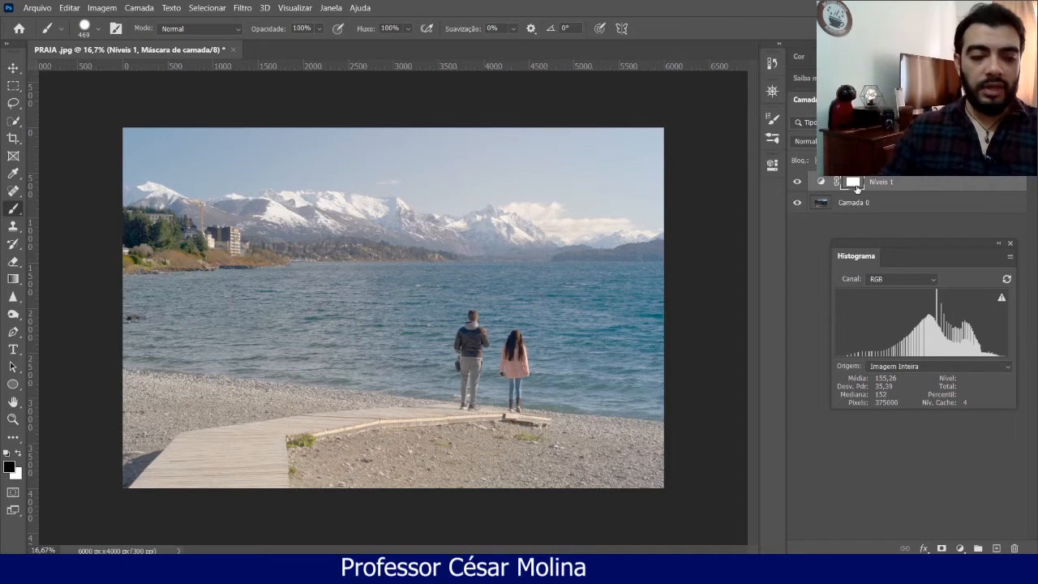
key("ctrl+i")
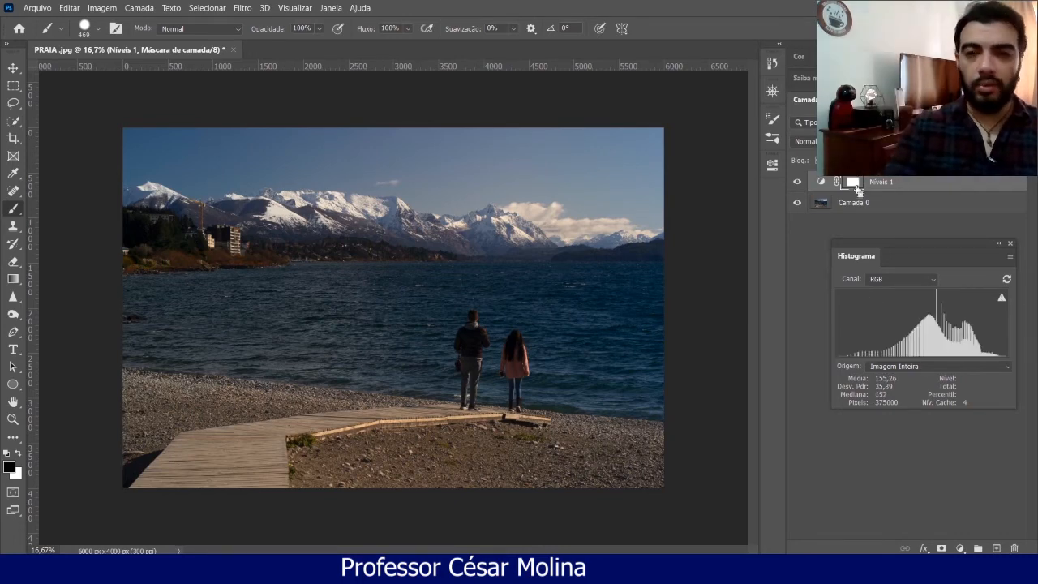
key("ctrl+i")
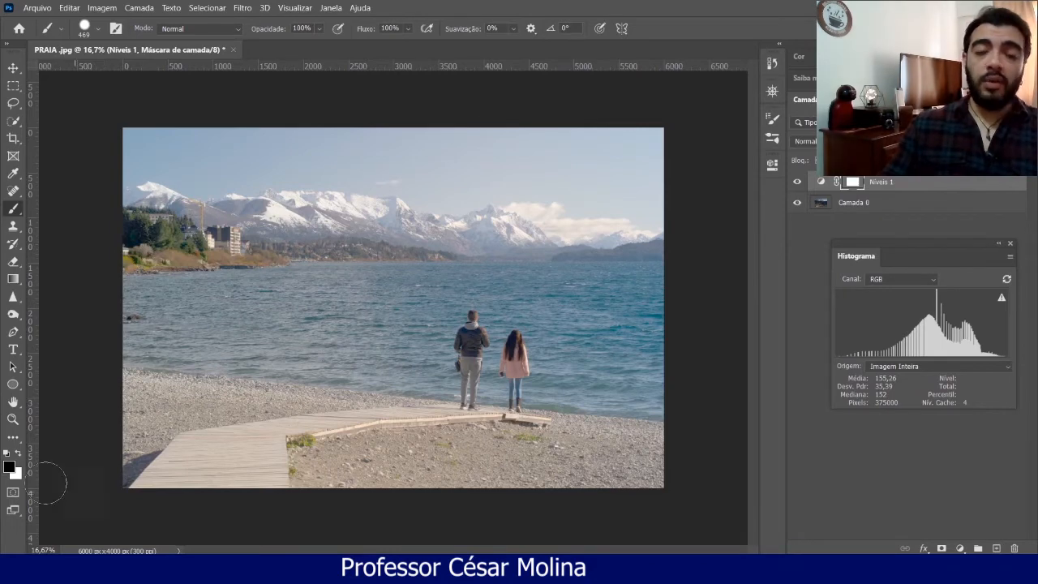
Paint black over the sky and central peak on the Níveis 1 mask, and paint most of it back in white.
left_click(9, 466)
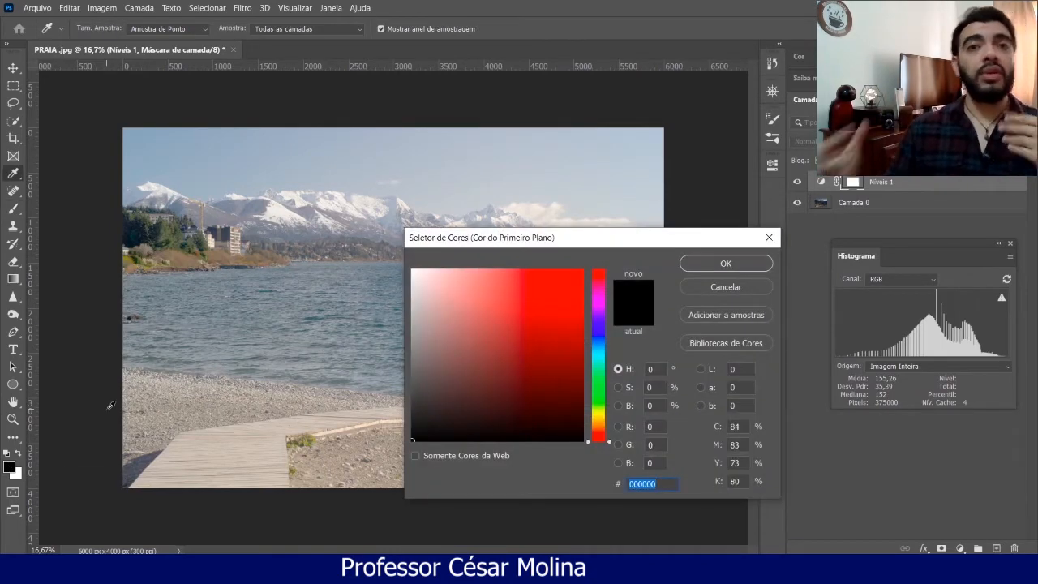
left_click(726, 262)
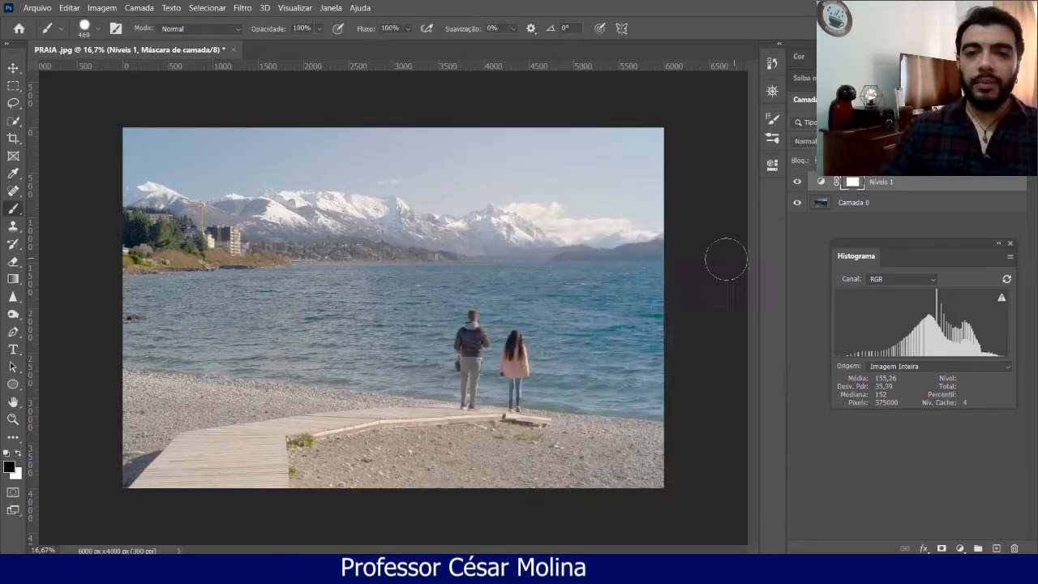
mouse_move(382, 145)
left_mouse_down()
mouse_move(439, 132)
mouse_move(583, 153)
mouse_move(668, 135)
mouse_move(579, 146)
mouse_move(271, 118)
mouse_move(340, 138)
mouse_move(379, 136)
mouse_move(339, 149)
mouse_move(145, 121)
mouse_move(124, 138)
mouse_move(281, 162)
mouse_move(398, 149)
mouse_move(470, 171)
mouse_move(563, 157)
mouse_move(657, 178)
mouse_move(646, 203)
mouse_move(213, 148)
left_mouse_up()
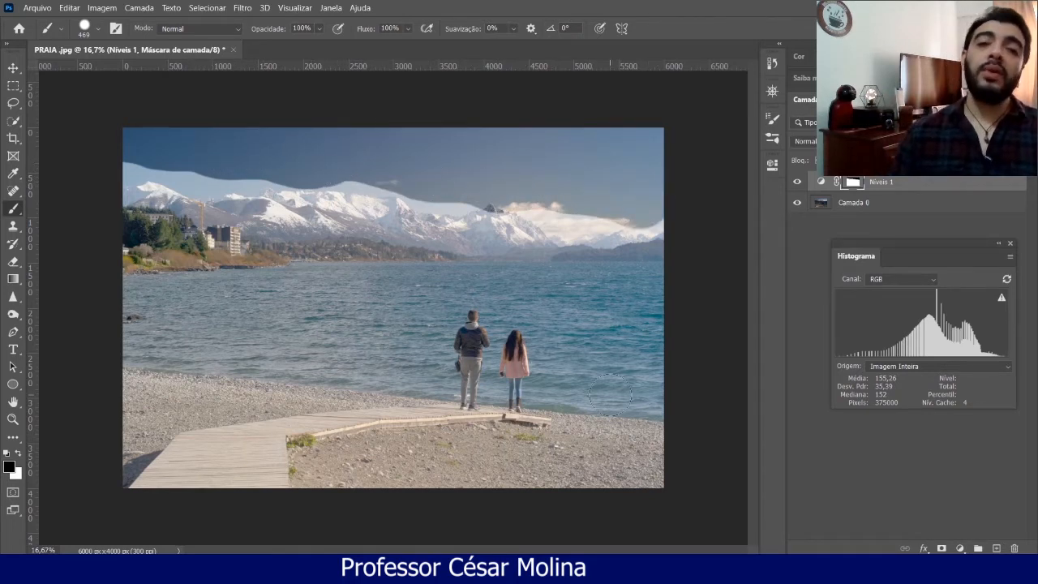
mouse_move(551, 175)
left_mouse_down()
mouse_move(575, 202)
mouse_move(480, 217)
mouse_move(497, 209)
mouse_move(522, 222)
mouse_move(480, 203)
mouse_move(519, 218)
left_mouse_up()
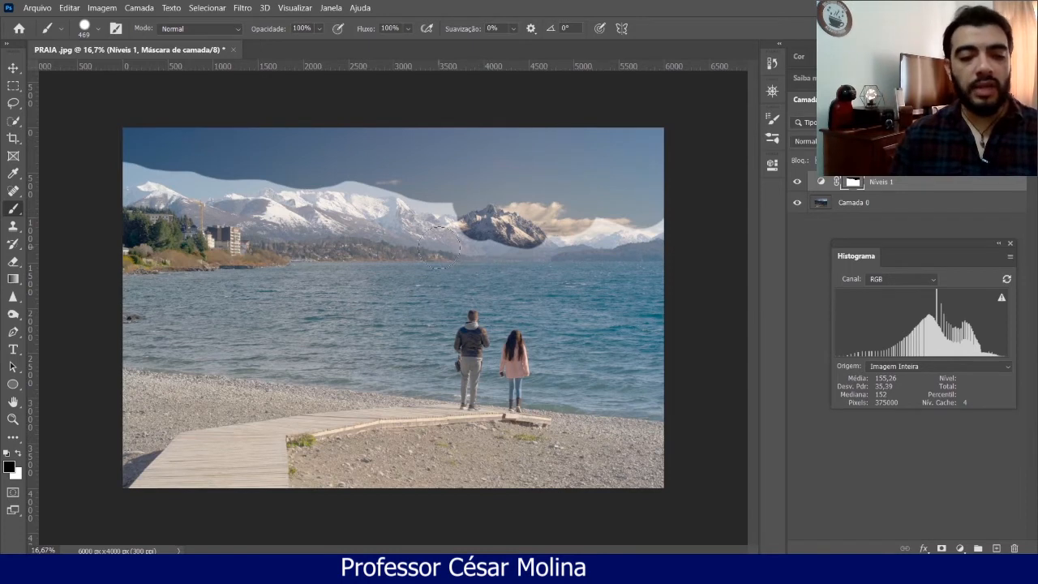
key("x")
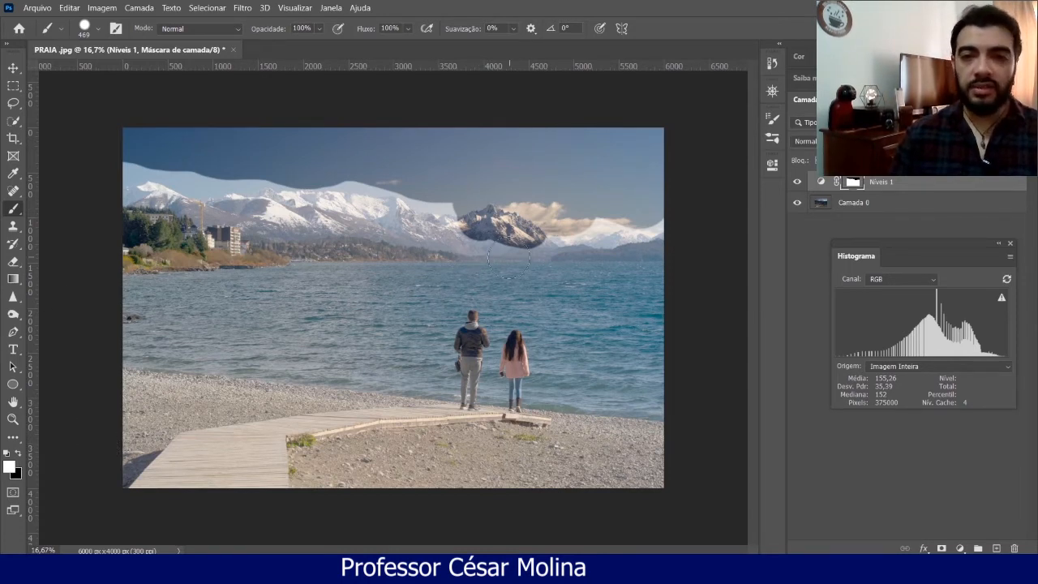
mouse_move(509, 261)
left_mouse_down()
mouse_move(497, 236)
mouse_move(527, 257)
mouse_move(531, 249)
mouse_move(494, 226)
mouse_move(483, 239)
mouse_move(454, 228)
mouse_move(455, 205)
mouse_move(478, 197)
mouse_move(380, 171)
mouse_move(313, 188)
mouse_move(236, 179)
mouse_move(326, 182)
mouse_move(575, 244)
mouse_move(572, 224)
mouse_move(448, 215)
mouse_move(324, 191)
mouse_move(261, 203)
mouse_move(220, 192)
mouse_move(198, 166)
mouse_move(177, 173)
mouse_move(234, 190)
mouse_move(268, 175)
mouse_move(313, 192)
mouse_move(391, 189)
mouse_move(467, 209)
mouse_move(519, 209)
mouse_move(497, 195)
mouse_move(546, 208)
mouse_move(480, 196)
mouse_move(494, 193)
mouse_move(567, 201)
mouse_move(667, 233)
mouse_move(655, 212)
mouse_move(591, 182)
mouse_move(617, 181)
mouse_move(232, 165)
mouse_move(158, 194)
mouse_move(146, 155)
mouse_move(148, 145)
mouse_move(240, 160)
left_mouse_up()
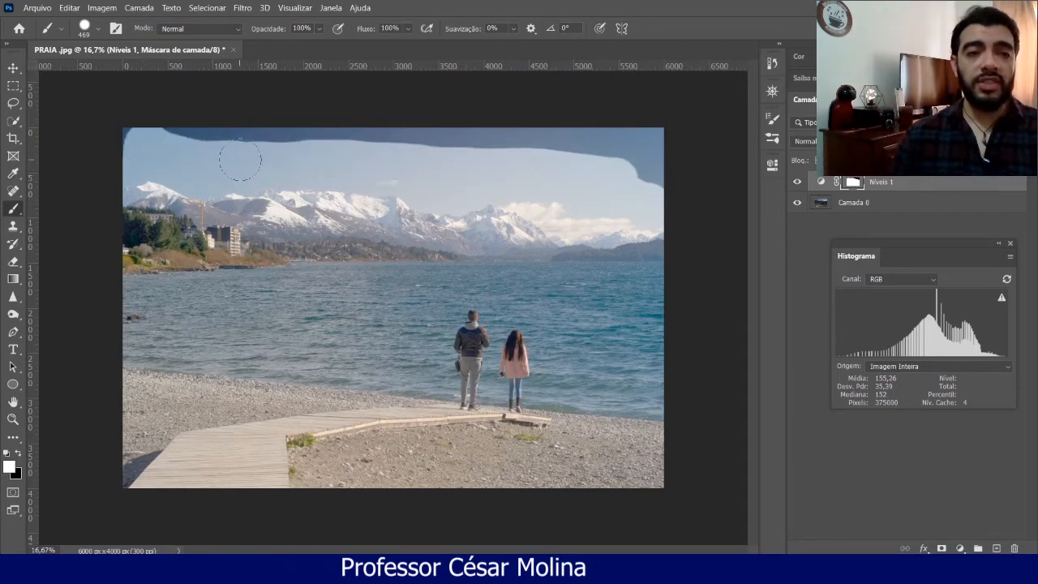
Mask more of the sky with black brush strokes and restore the entire Níveis 1 mask with white.
key("x")
mouse_move(428, 163)
left_mouse_down()
mouse_move(599, 167)
mouse_move(671, 182)
mouse_move(668, 206)
mouse_move(558, 158)
mouse_move(346, 123)
mouse_move(155, 125)
mouse_move(124, 140)
mouse_move(203, 152)
left_mouse_up()
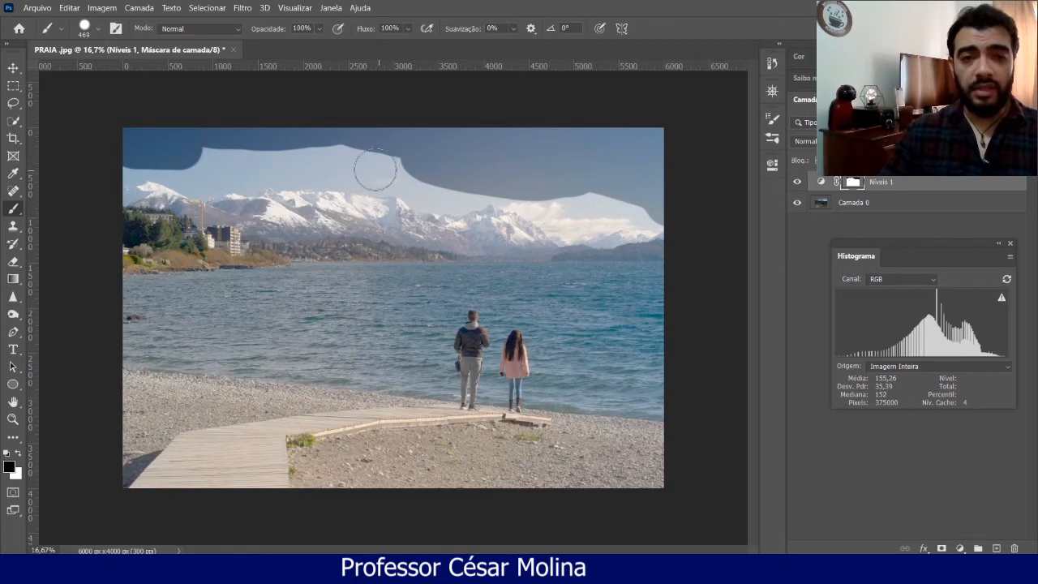
key("x")
mouse_move(370, 111)
left_mouse_down()
mouse_move(383, 147)
mouse_move(818, 211)
mouse_move(753, 126)
mouse_move(760, 137)
mouse_move(653, 130)
mouse_move(670, 115)
mouse_move(622, 206)
mouse_move(674, 230)
mouse_move(507, 191)
mouse_move(608, 262)
mouse_move(580, 240)
mouse_move(376, 199)
mouse_move(506, 194)
mouse_move(651, 151)
mouse_move(556, 150)
mouse_move(444, 111)
mouse_move(293, 108)
mouse_move(334, 144)
left_mouse_up()
mouse_move(93, 92)
left_mouse_down()
mouse_move(208, 135)
mouse_move(175, 145)
mouse_move(232, 138)
left_mouse_up()
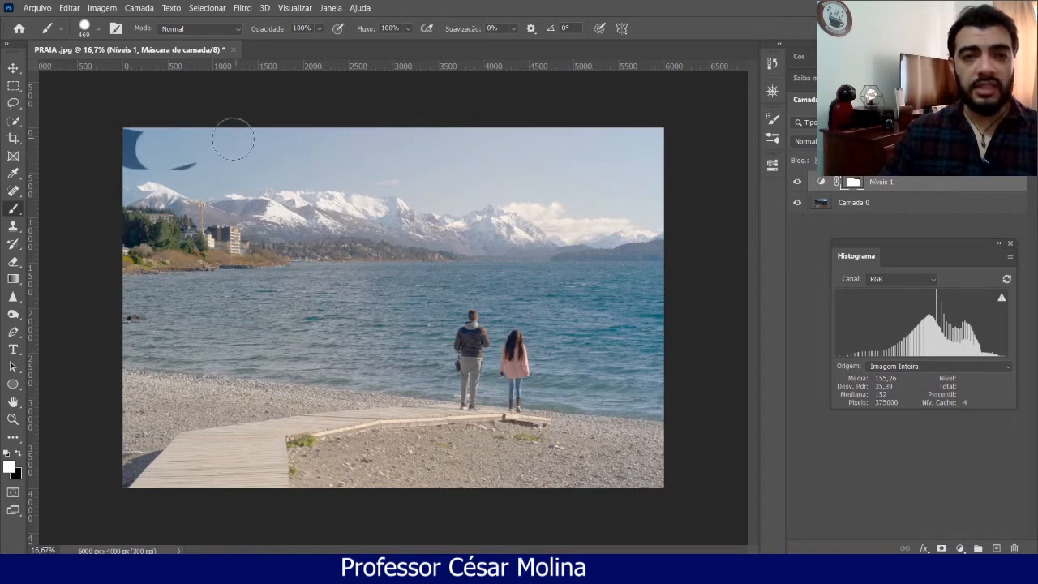
left_click_drag(188, 166, 130, 150)
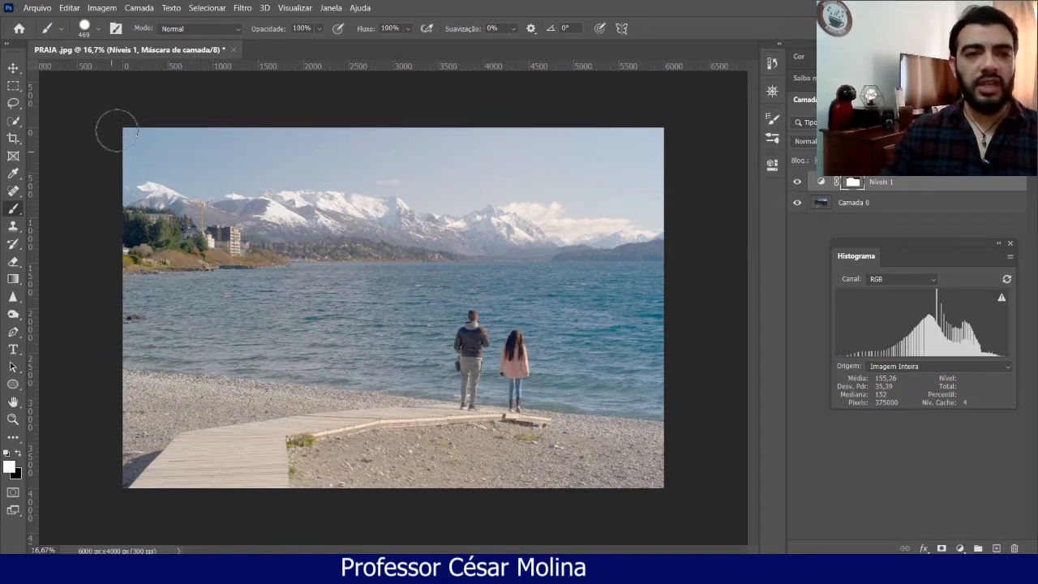
Select the sky with the Quick Selection tool and subtract the snowy mountain peaks along the ridge line.
key("w")
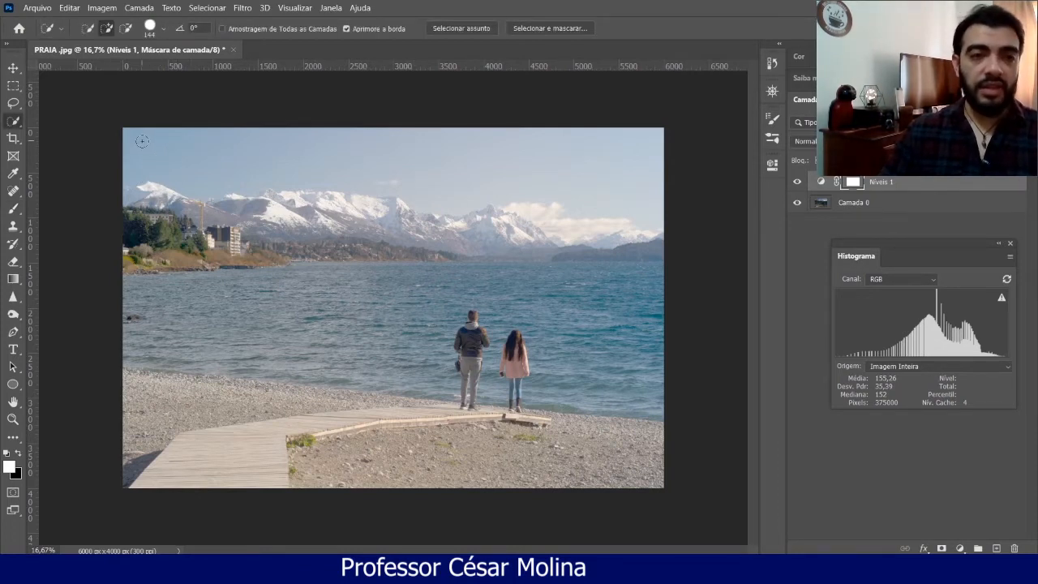
mouse_move(138, 139)
left_mouse_down()
mouse_move(199, 171)
mouse_move(274, 183)
mouse_move(358, 165)
mouse_move(468, 173)
left_mouse_up()
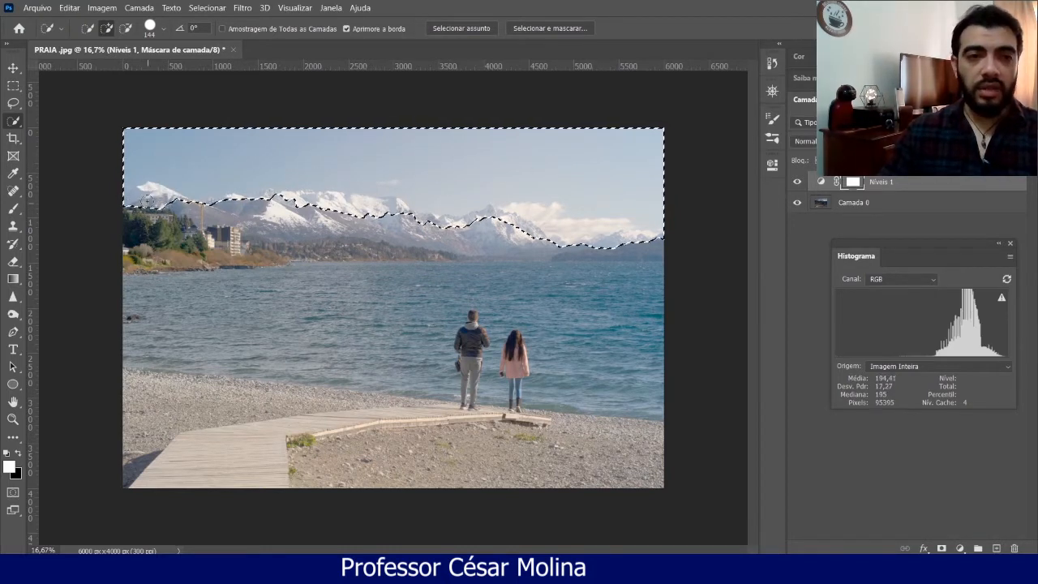
key("alt")
mouse_move(135, 195)
left_mouse_down()
mouse_move(221, 221)
mouse_move(229, 204)
mouse_move(324, 203)
left_mouse_up()
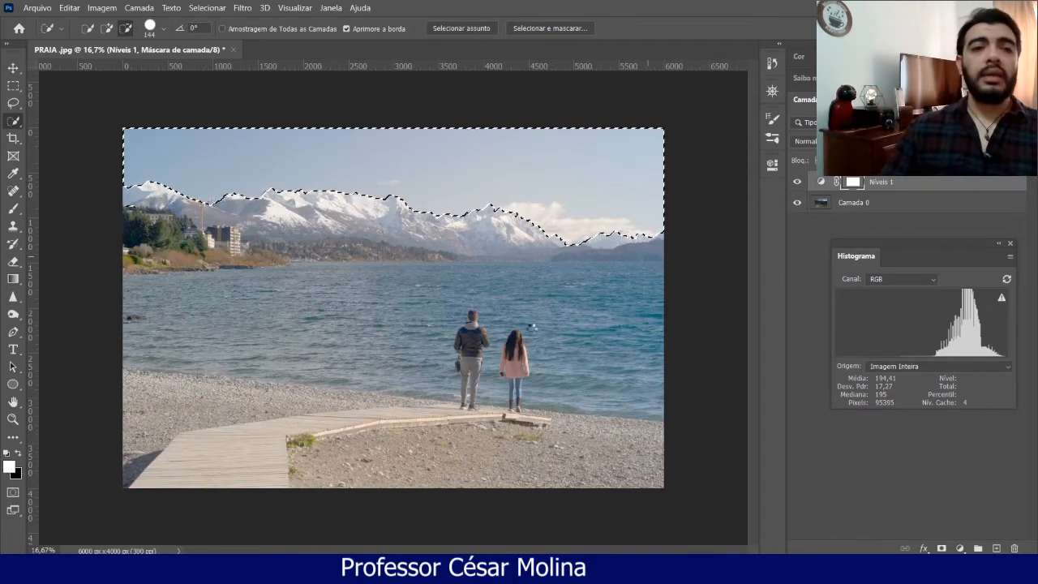
left_click(289, 286, "alt")
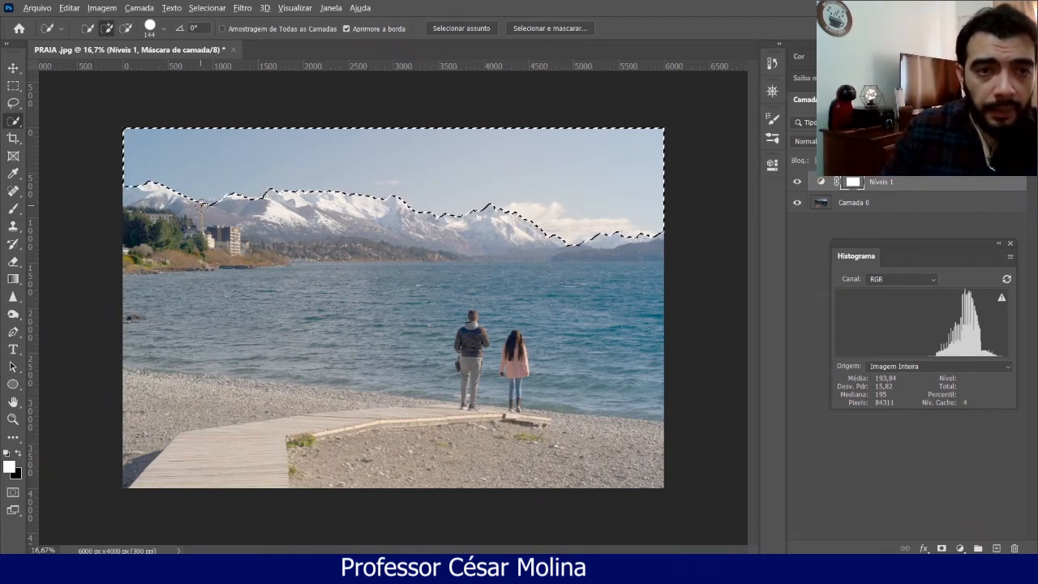
key("alt")
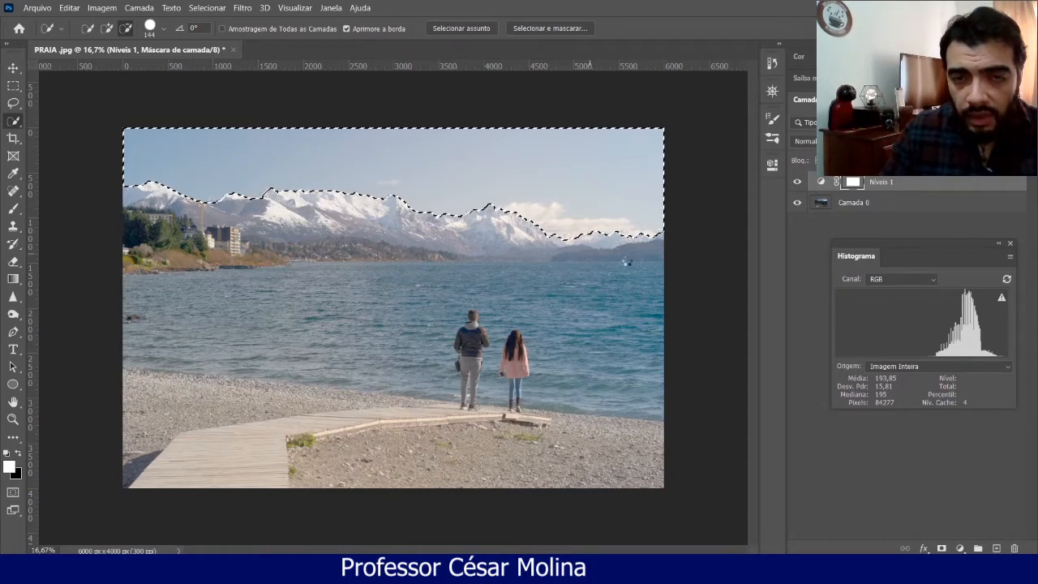
left_click(626, 261, "alt")
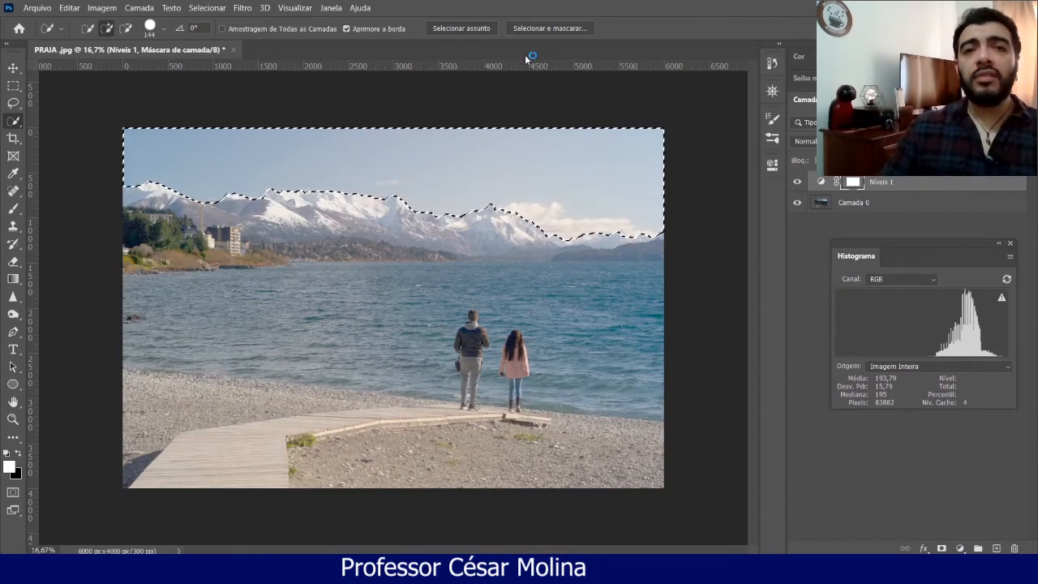
Refine the sky selection in Select and Mask with Suave 3, Difusão 0,5 px and Deslocar aresta -5%.
left_click(523, 27)
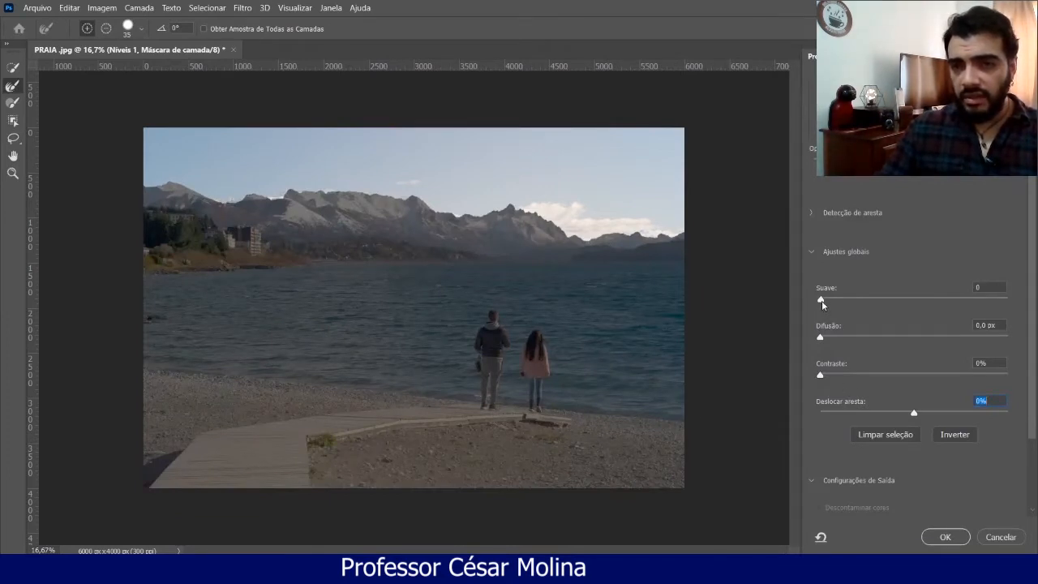
left_click(825, 301)
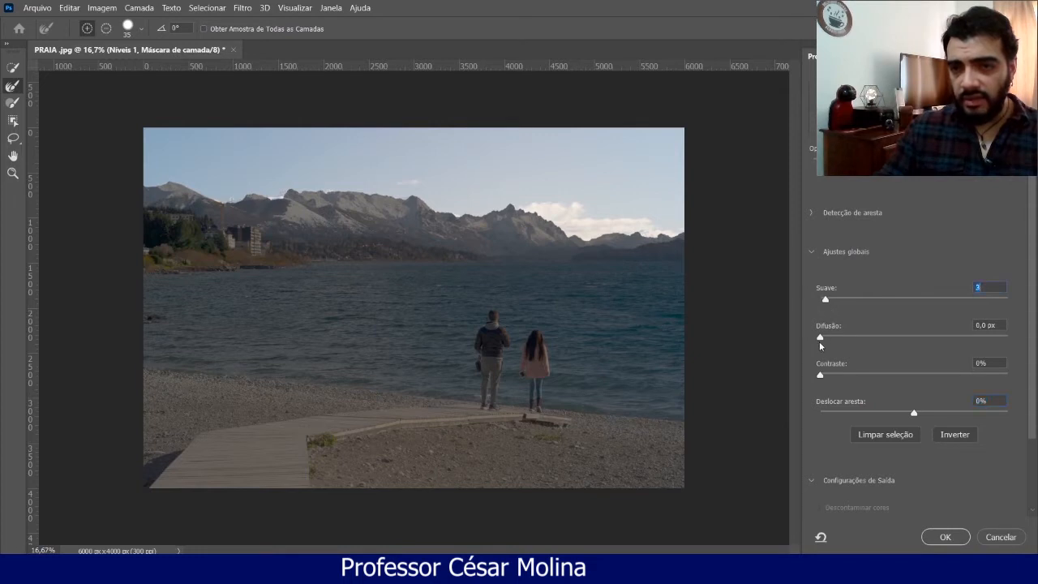
left_click(826, 337)
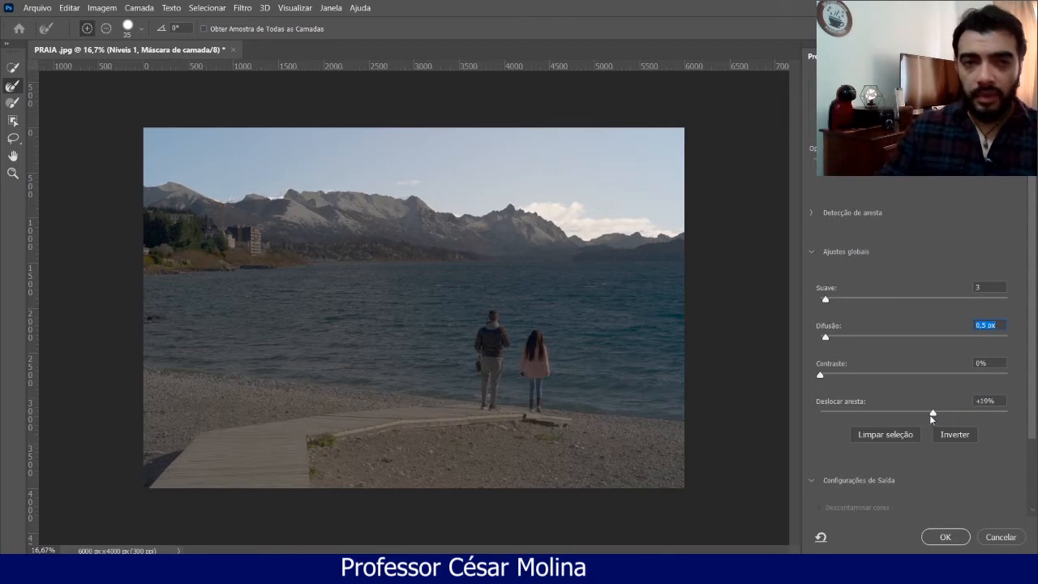
left_click_drag(929, 414, 909, 413)
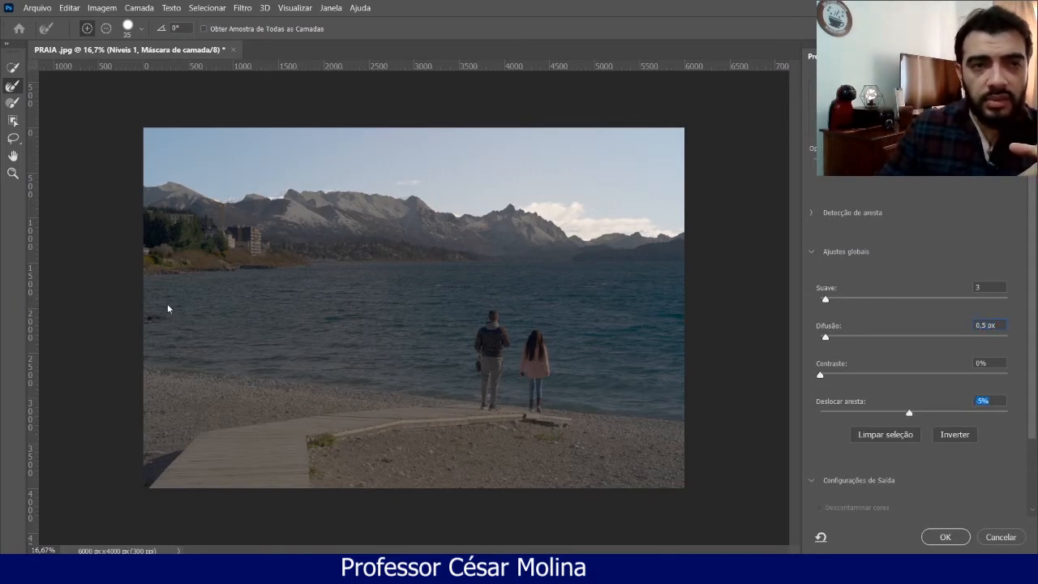
Subtract leftover mountain areas along the ridge from the sky selection with an 81 px brush, and apply the refinement.
left_click(12, 103)
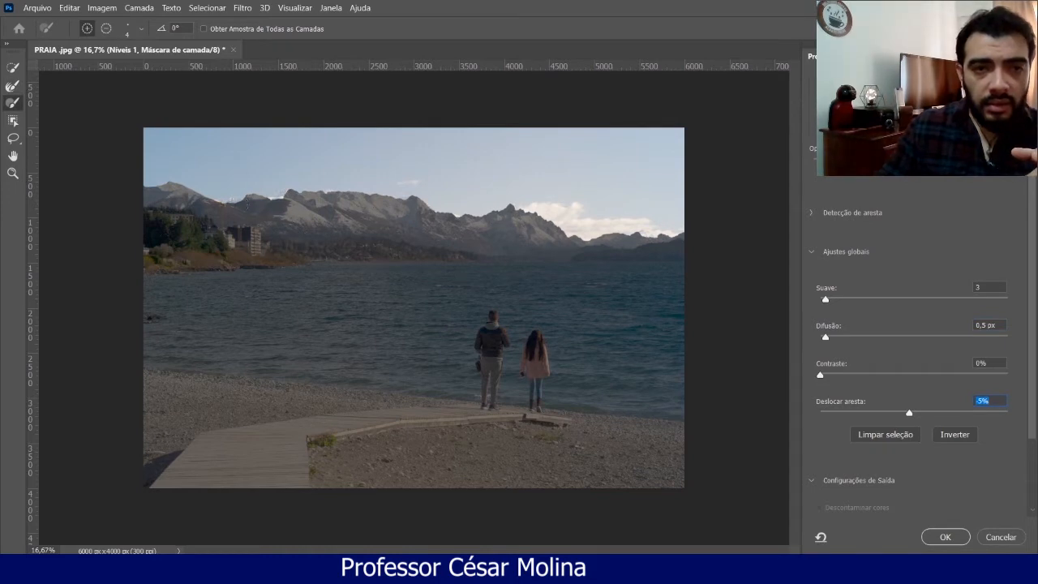
left_click_drag(265, 161, 275, 162)
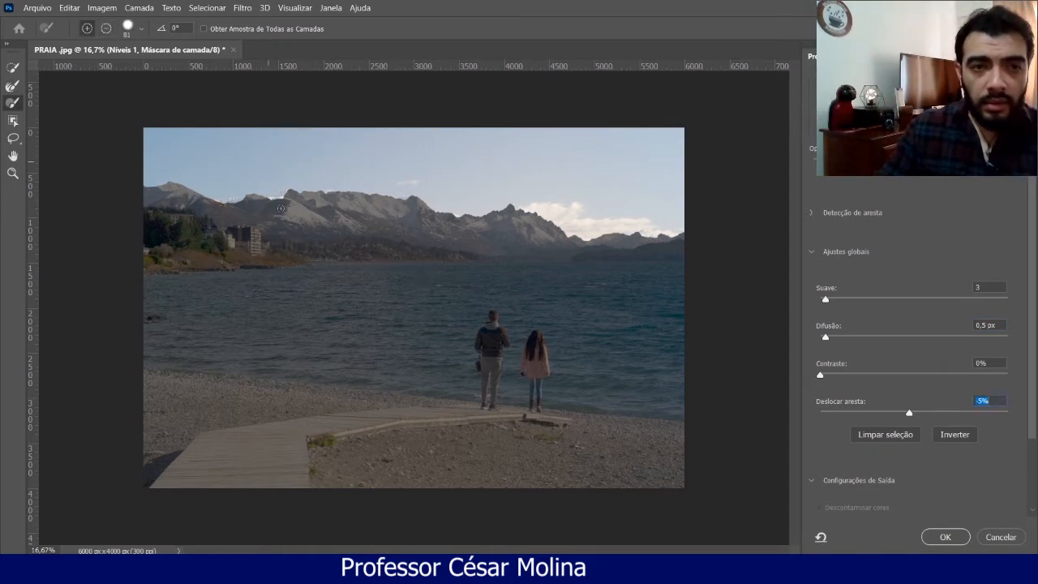
key("alt")
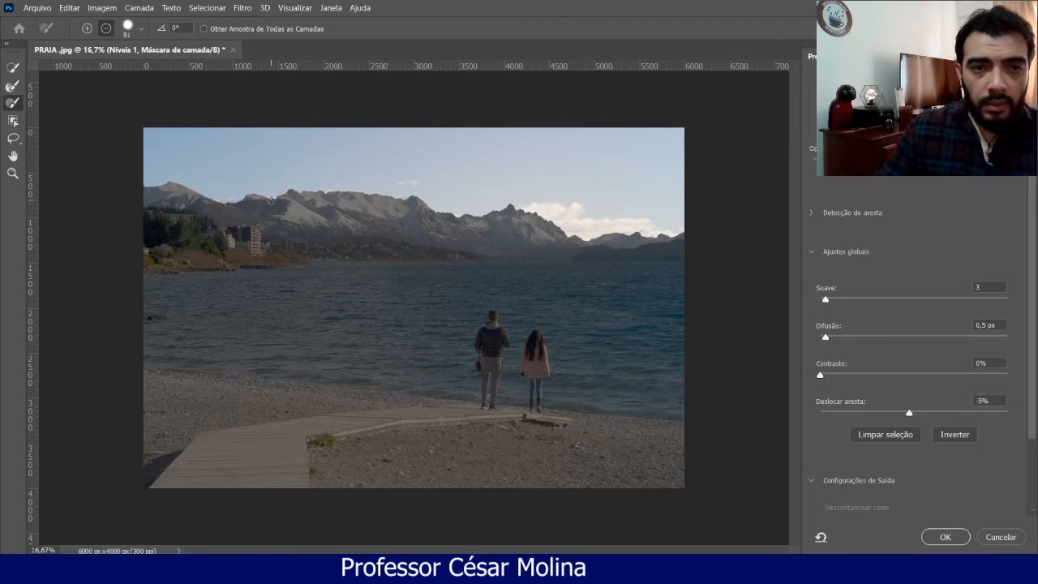
key("alt")
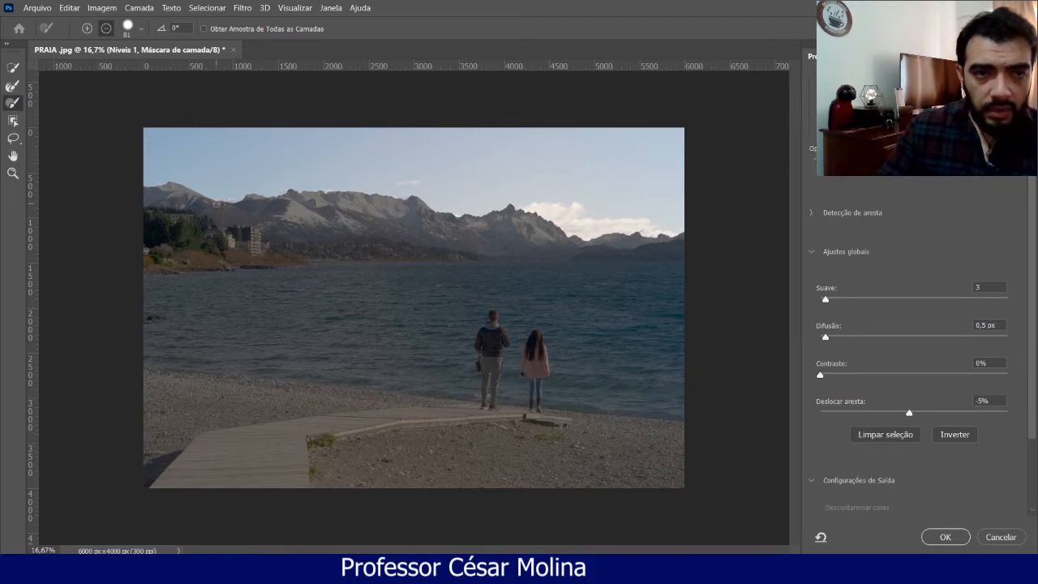
left_click(244, 239)
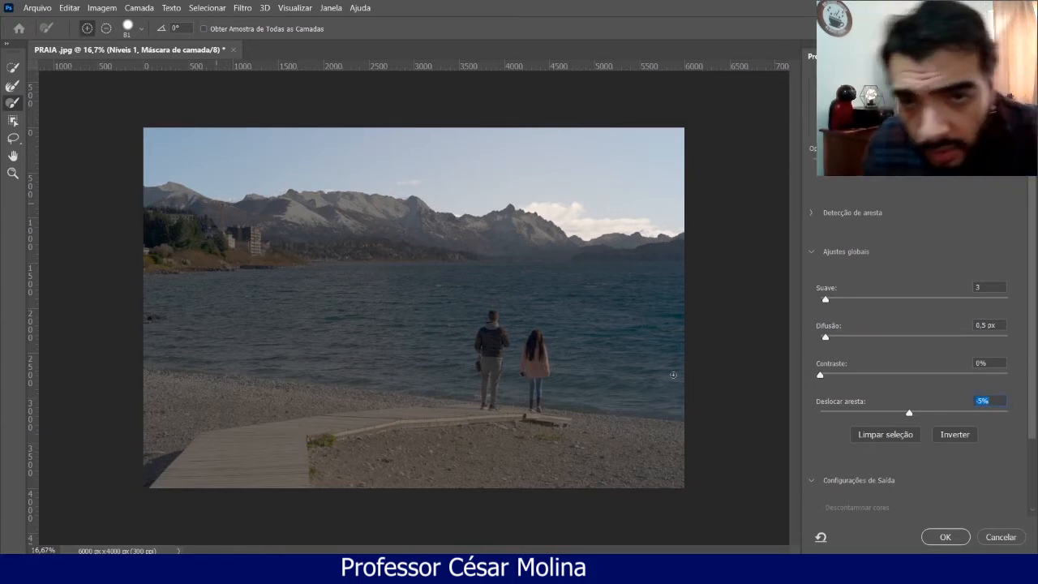
key("alt")
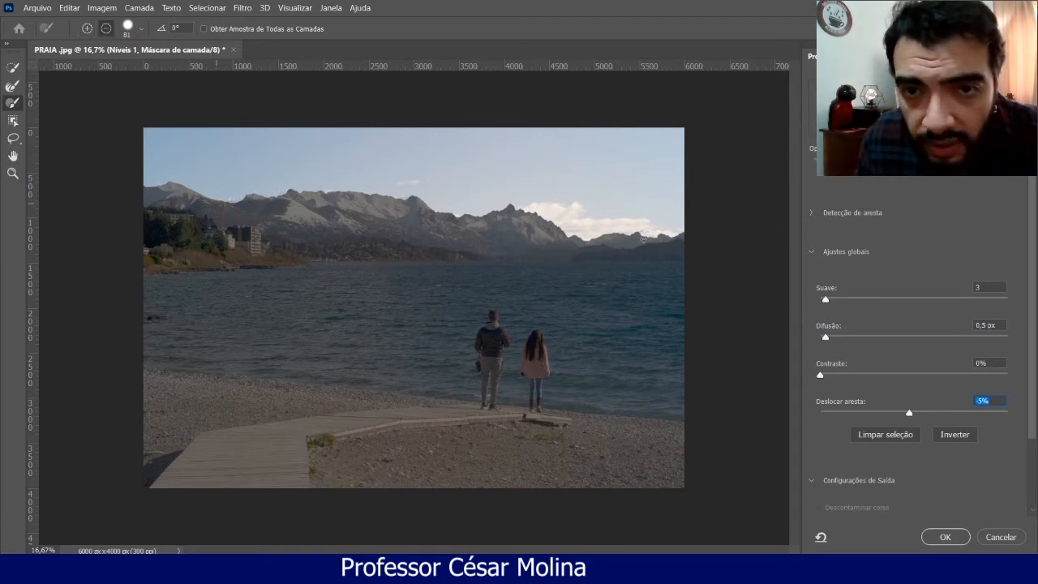
left_click(640, 237, "alt")
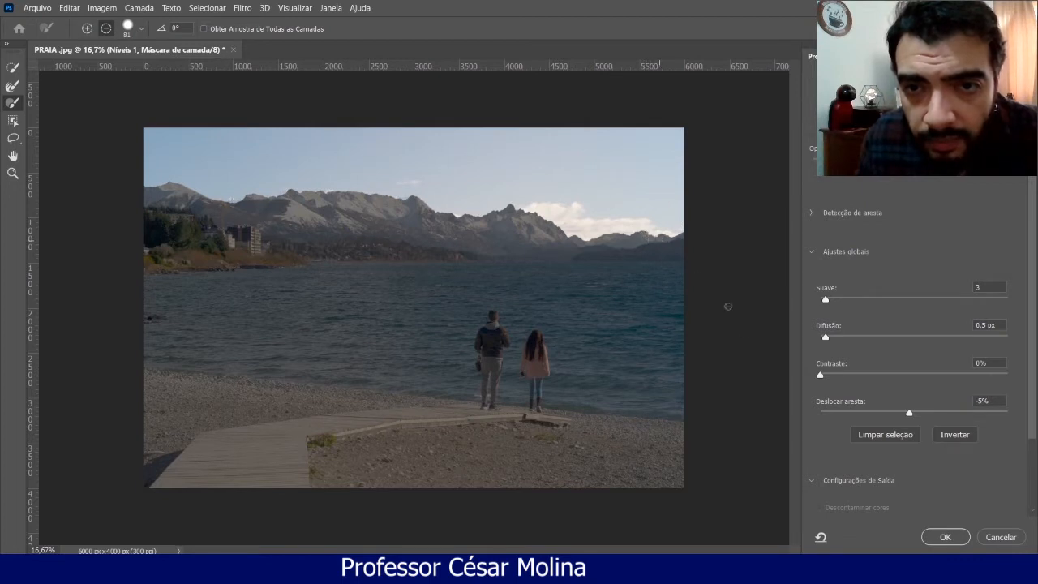
left_click(945, 537)
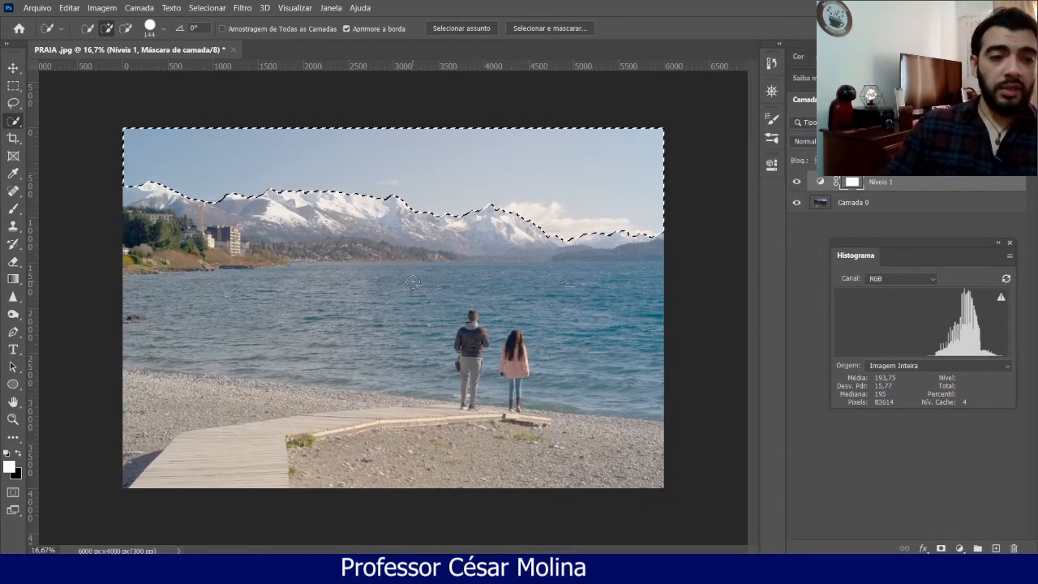
Fill the selected sky with black on the Níveis 1 mask, and dismiss both the histogram and the selection.
key("x")
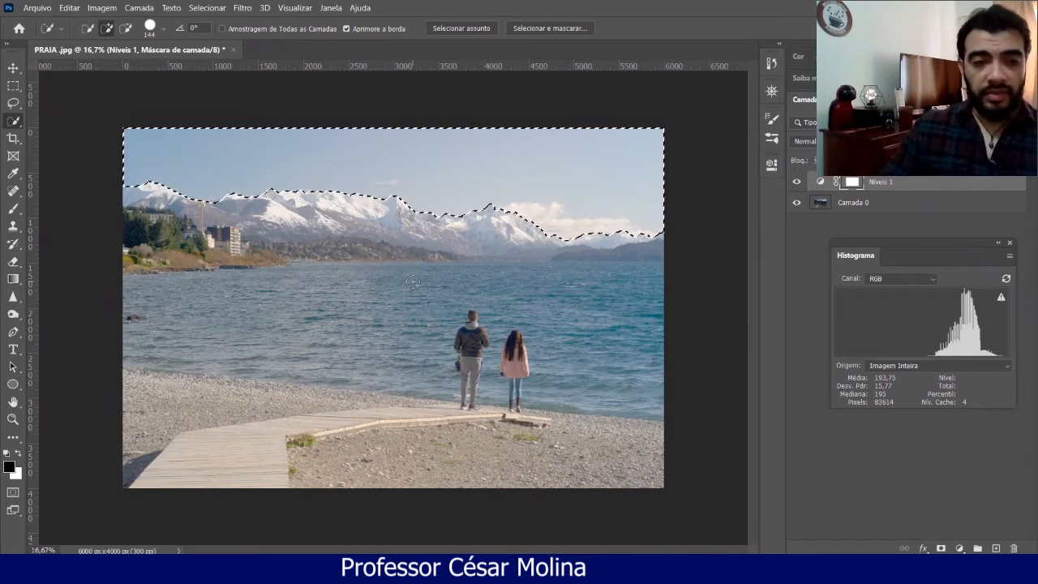
key("alt+BackSpace")
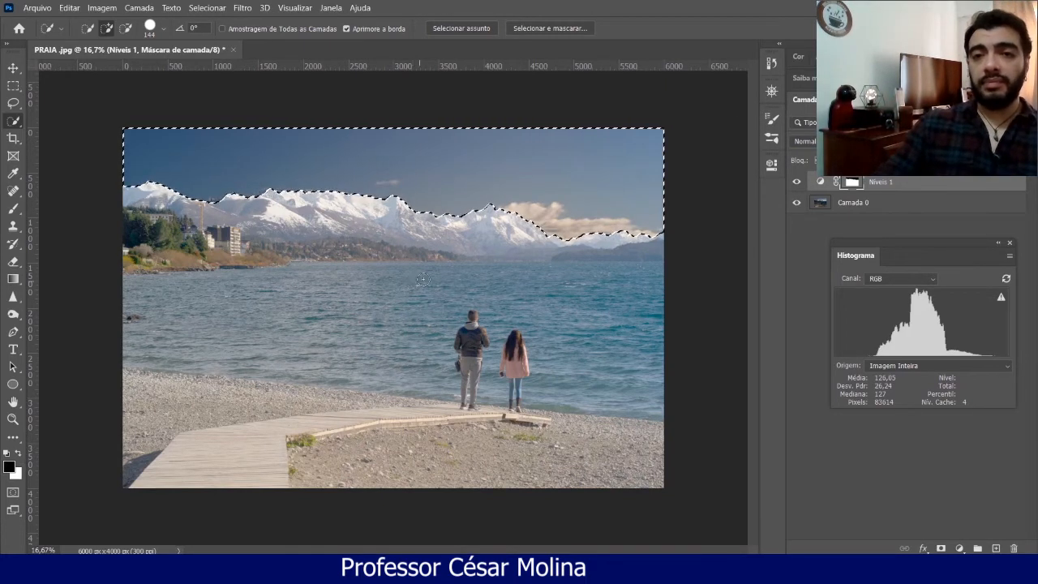
left_click(1009, 243)
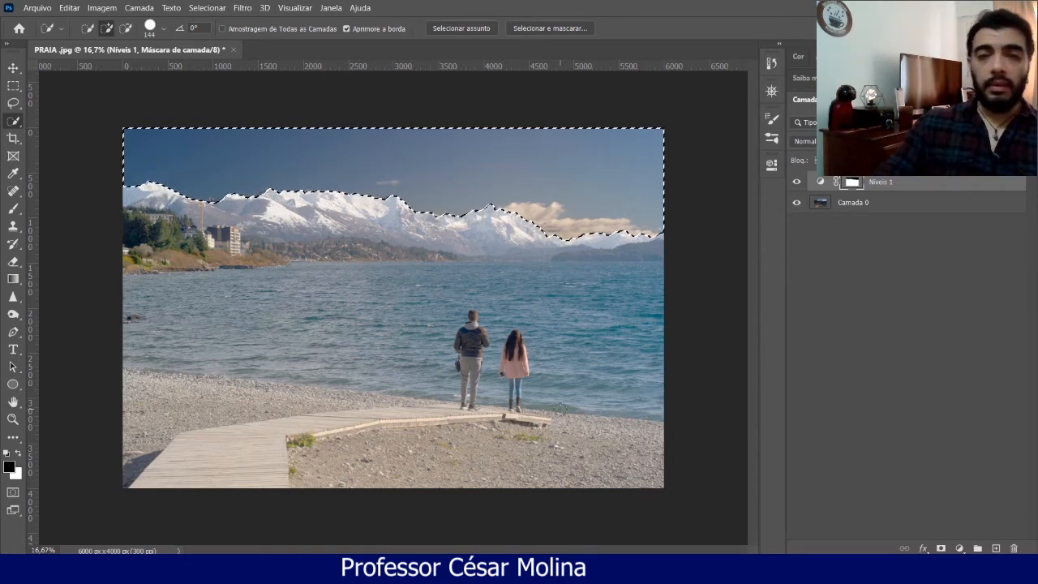
key("ctrl+d")
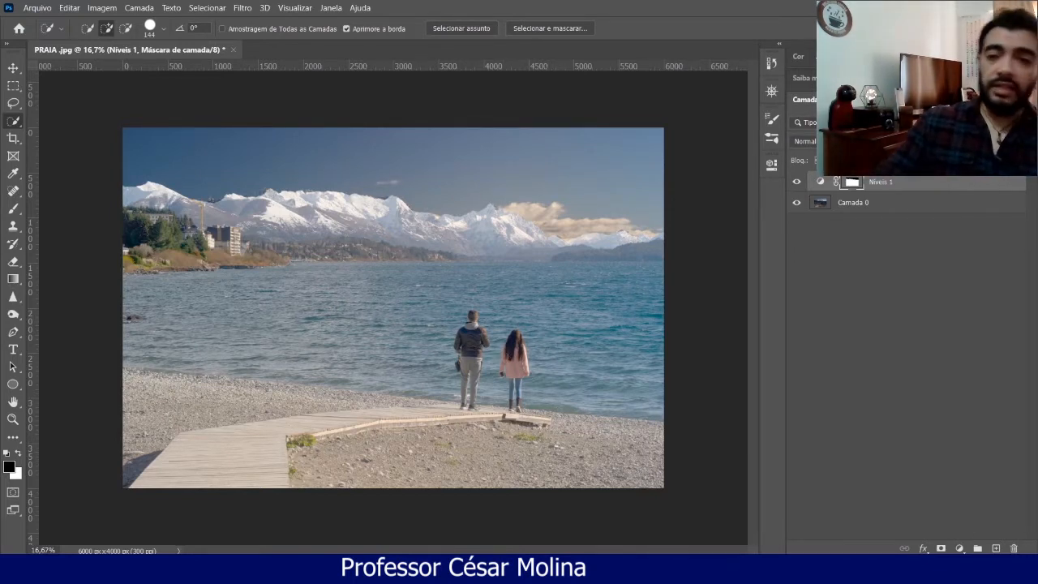
Rename the Níveis 1 adjustment layer as Níveis 1 praia.
left_click(960, 549)
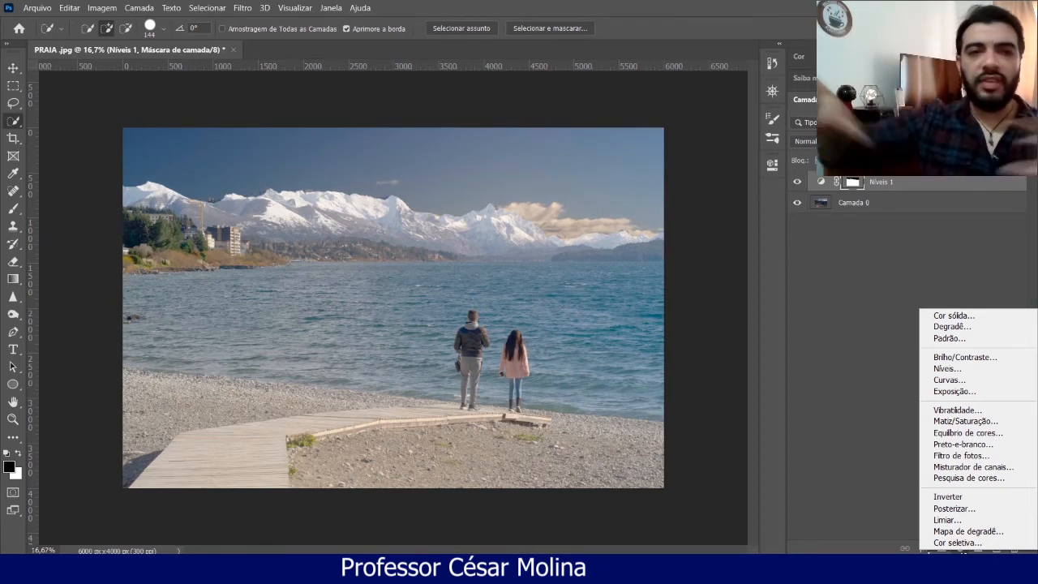
left_click(874, 179)
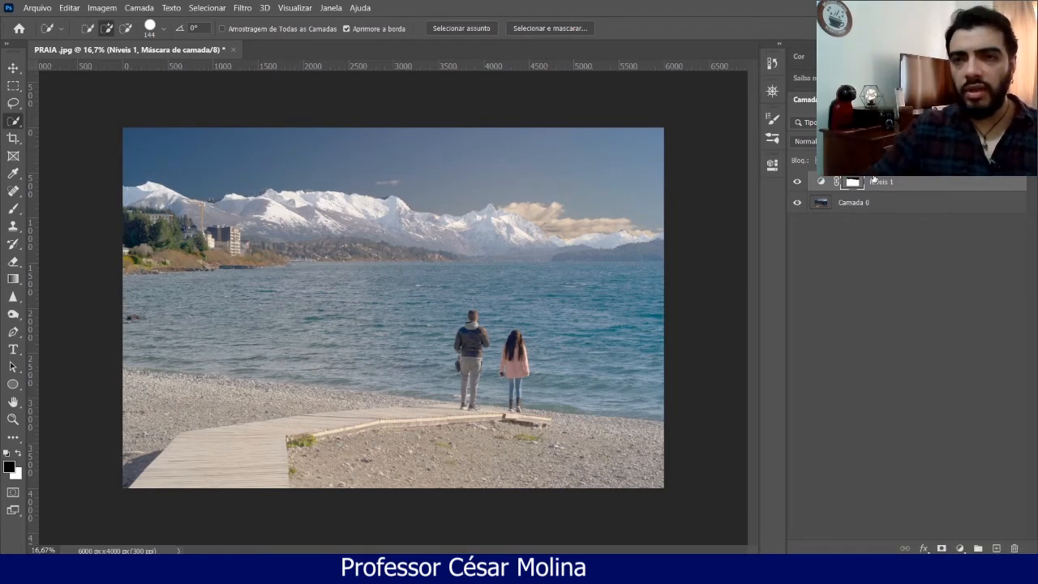
double_click(882, 183)
key("Return")
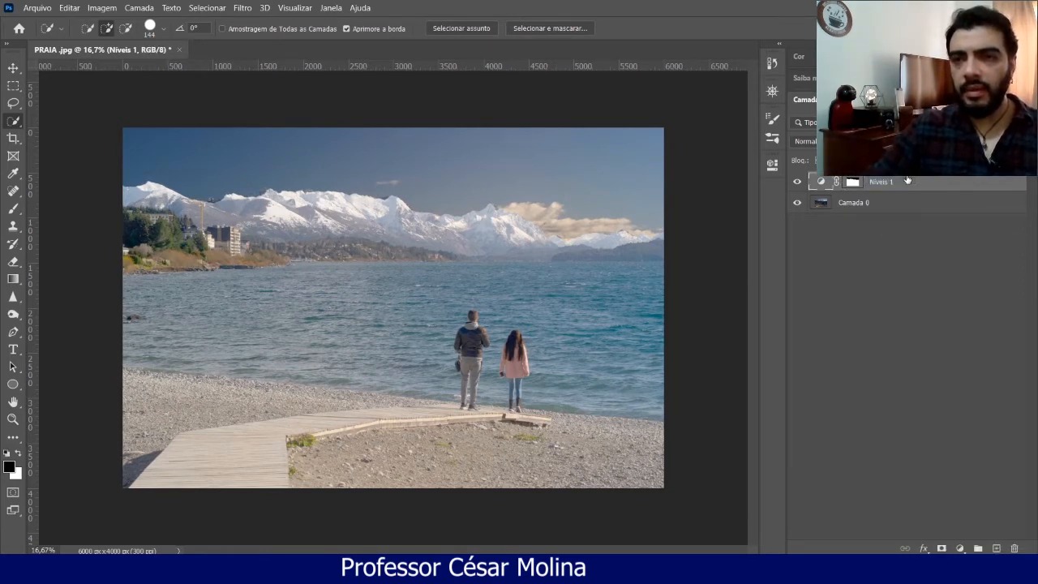
double_click(893, 182)
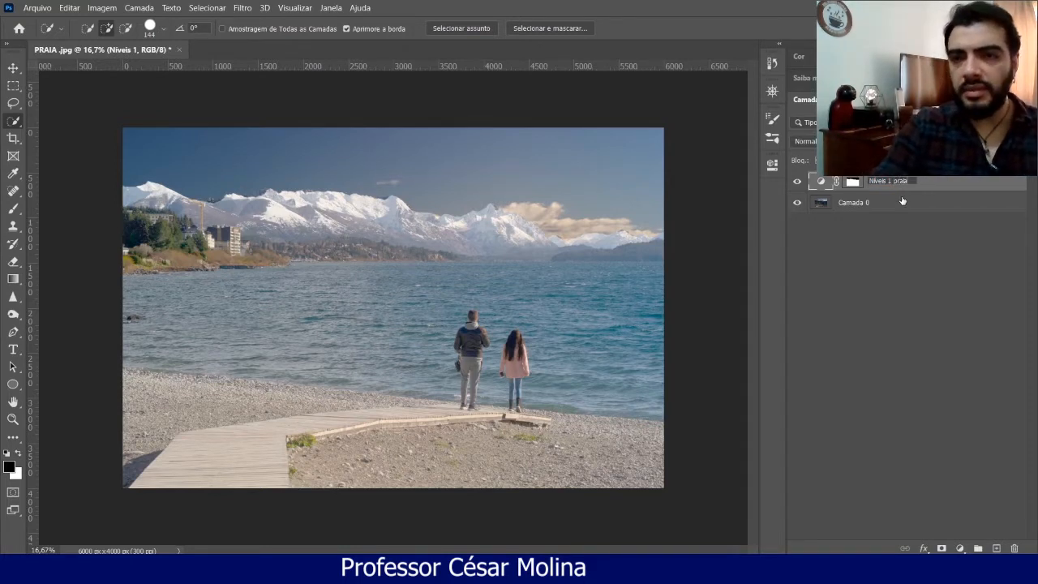
key("Return")
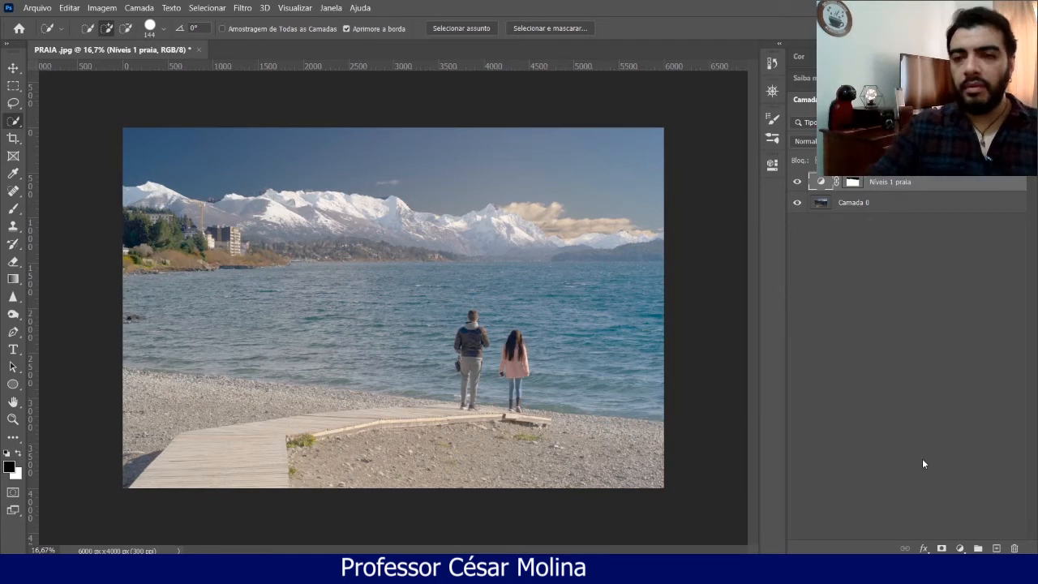
Add a Curvas adjustment layer above the Níveis 1 praia layer.
left_click(960, 549)
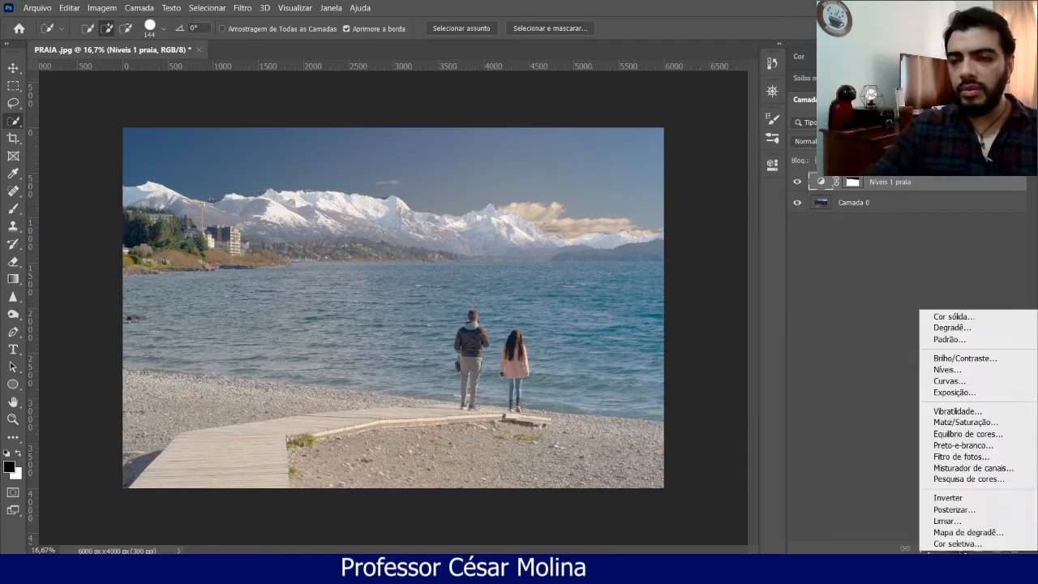
left_click(940, 381)
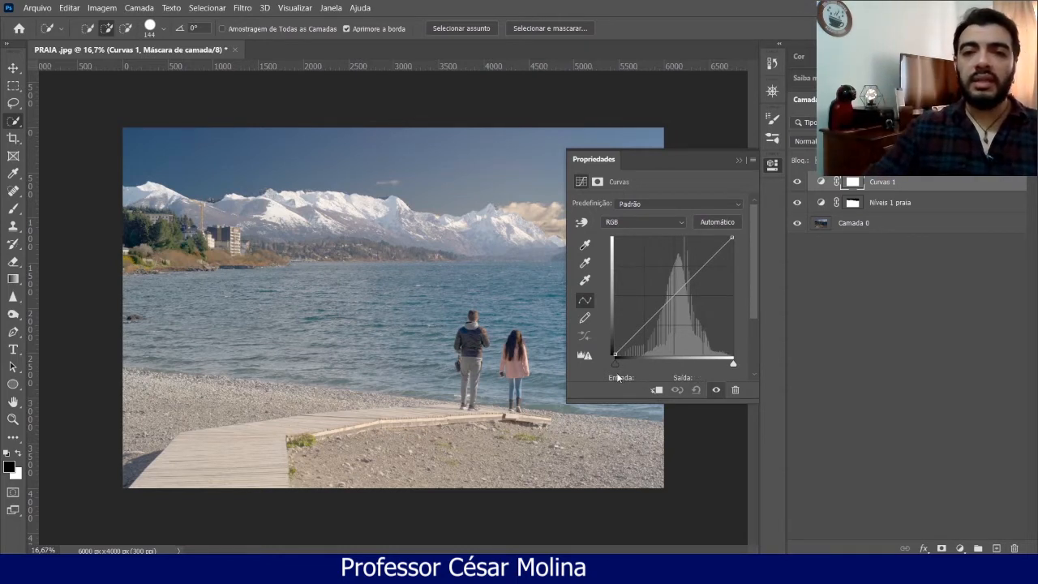
Try raising the midtones of the RGB curve, adding a shadow point and a slightly lowered highlight point.
left_click(674, 290)
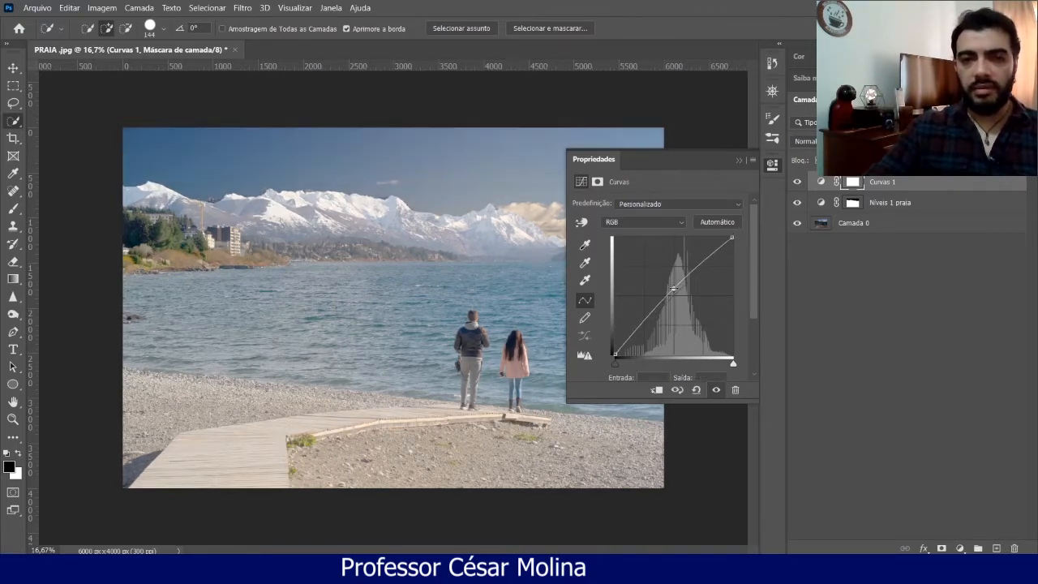
mouse_move(671, 288)
left_mouse_down()
mouse_move(664, 274)
mouse_move(678, 280)
mouse_move(694, 268)
mouse_move(687, 260)
mouse_move(657, 295)
left_mouse_up()
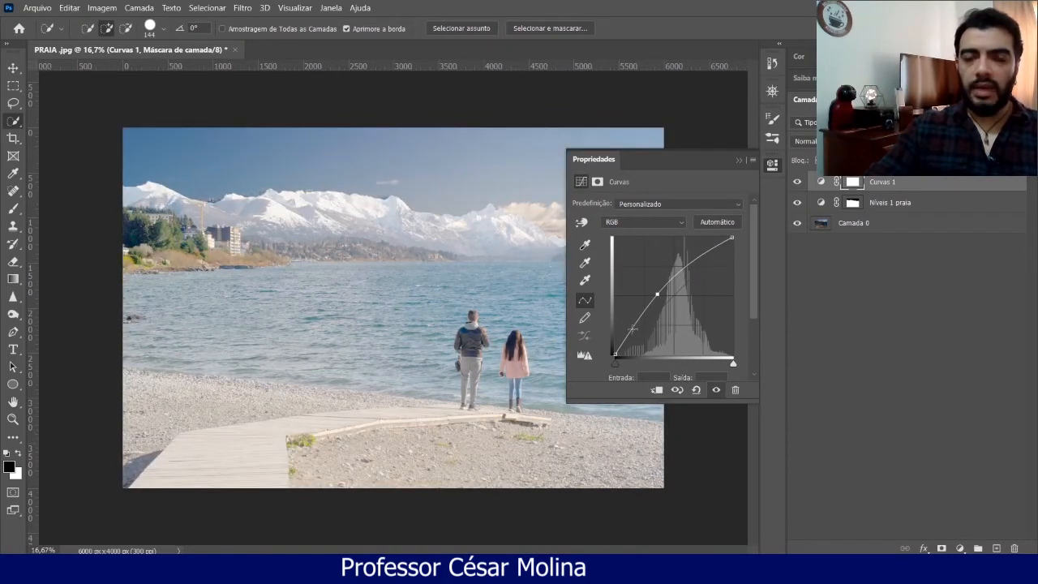
left_click(632, 327)
left_click(700, 254)
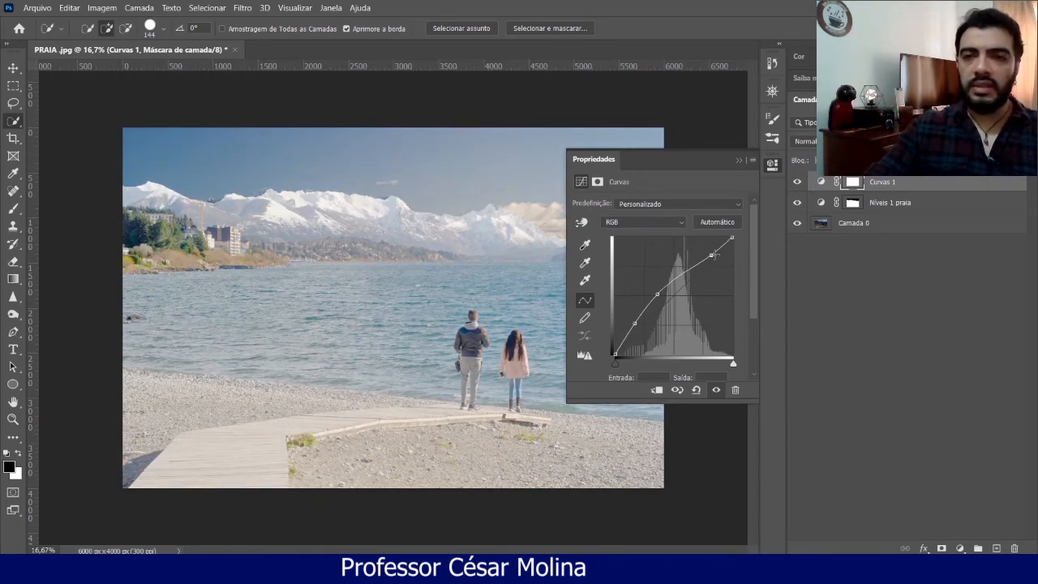
left_click_drag(701, 255, 714, 259)
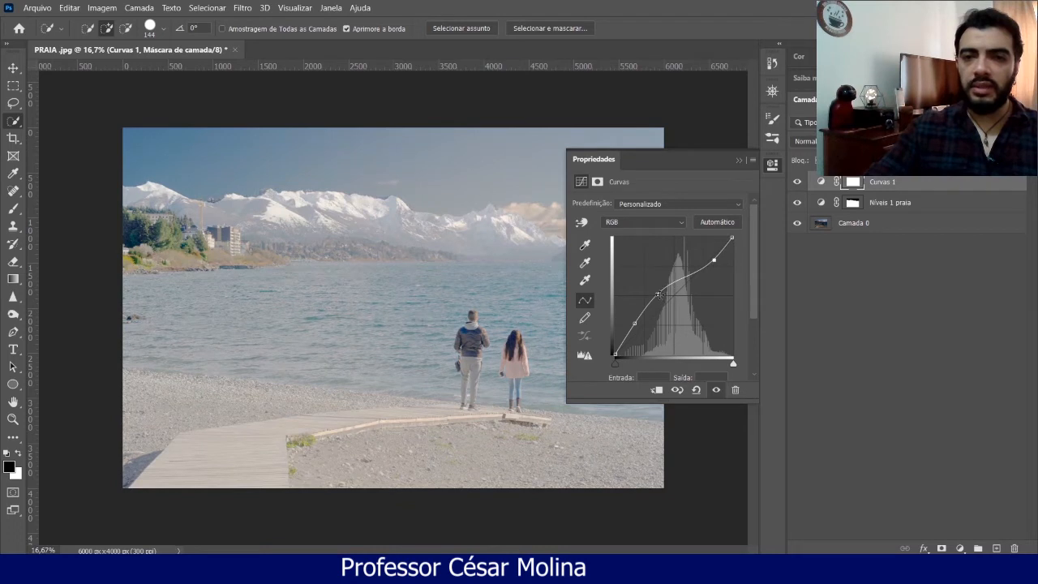
Try lowering the midtone, shadow and highlight points of the RGB curve, and reset the Curvas adjustment to its default.
left_click_drag(657, 294, 663, 298)
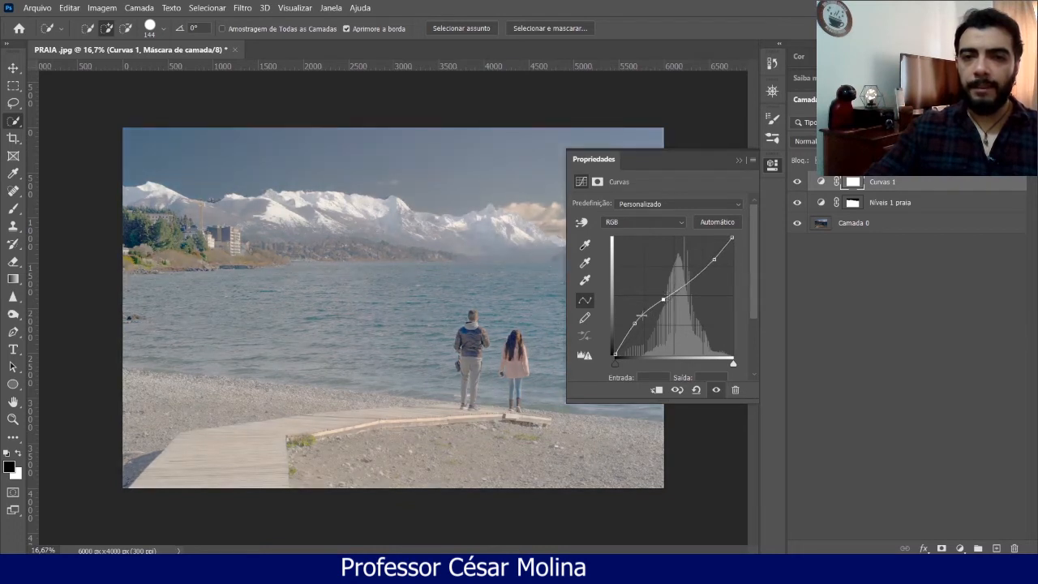
left_click(635, 323)
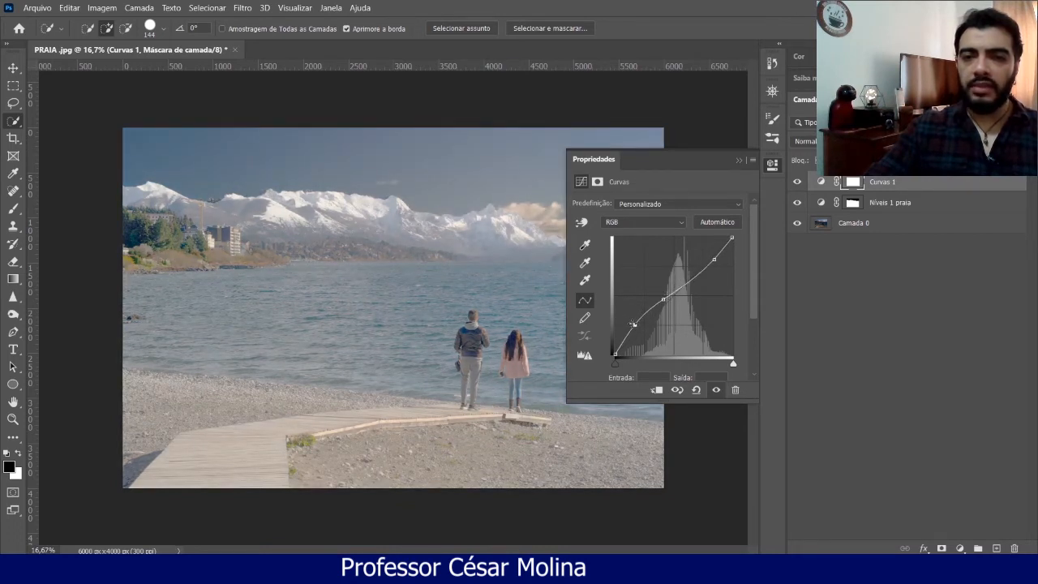
left_click_drag(635, 325, 643, 331)
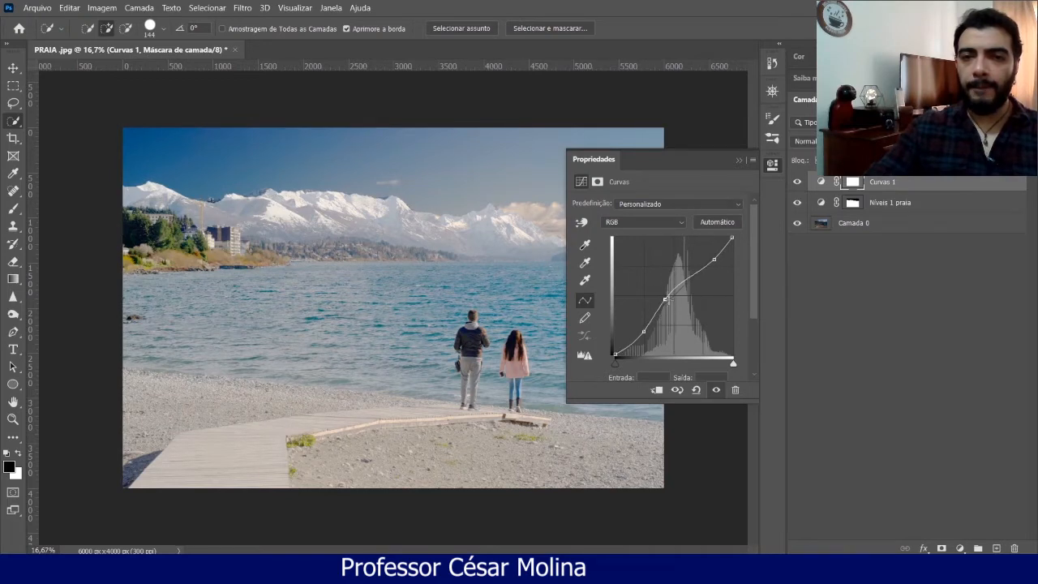
left_click_drag(672, 289, 670, 299)
left_click_drag(714, 261, 715, 263)
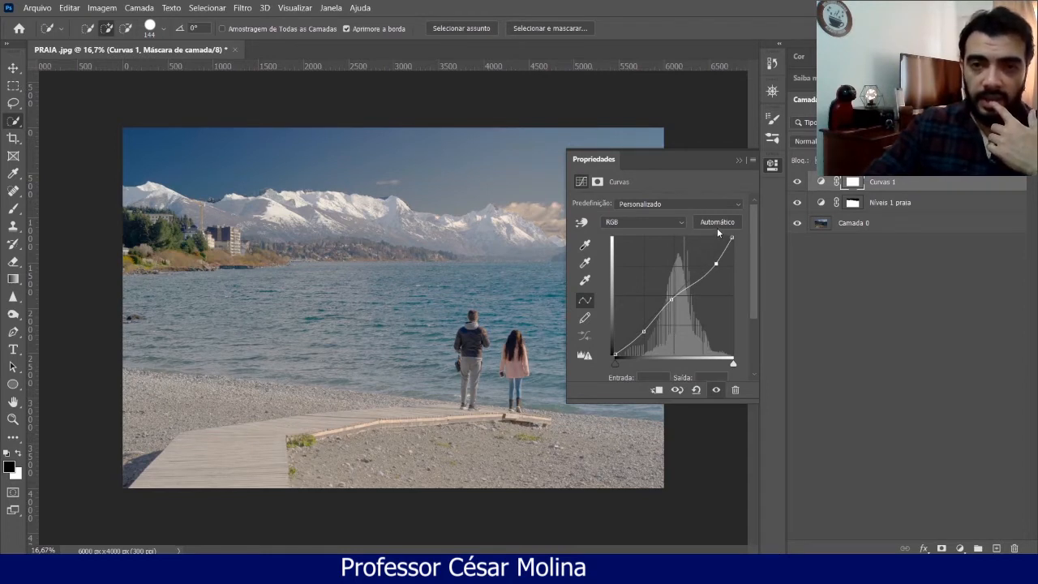
left_click(676, 222)
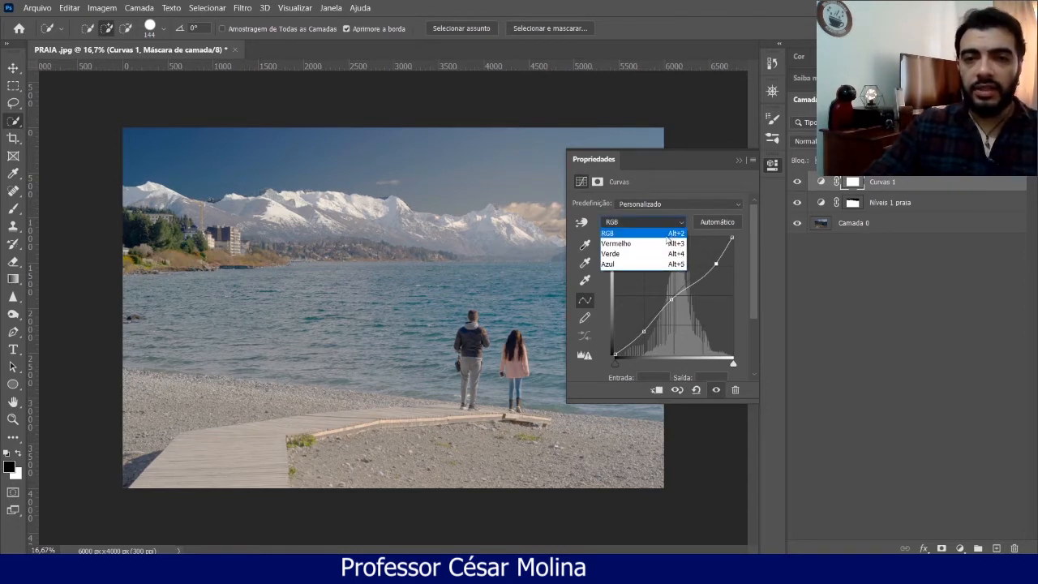
left_click(954, 187)
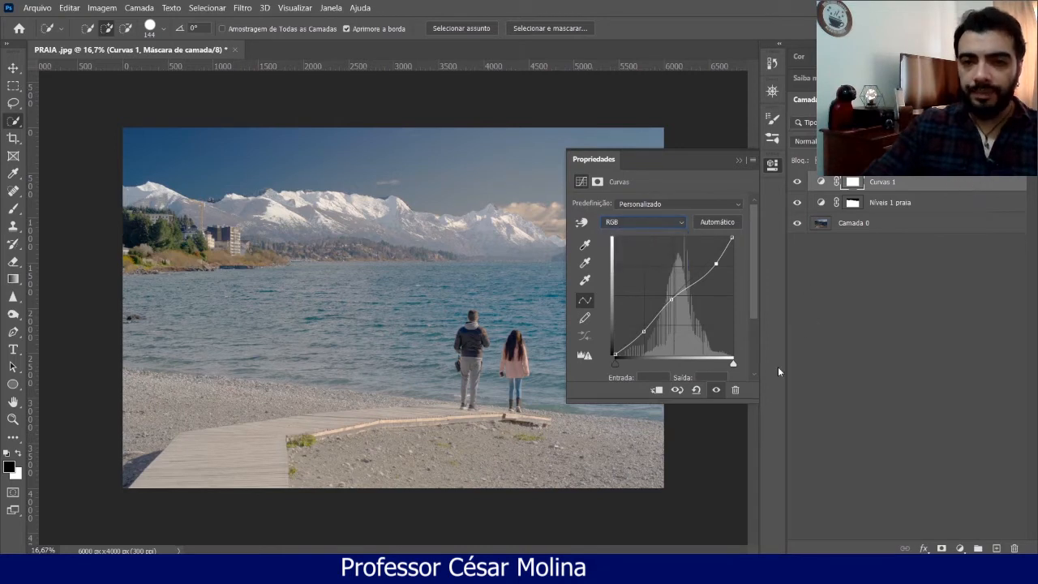
left_click(695, 389)
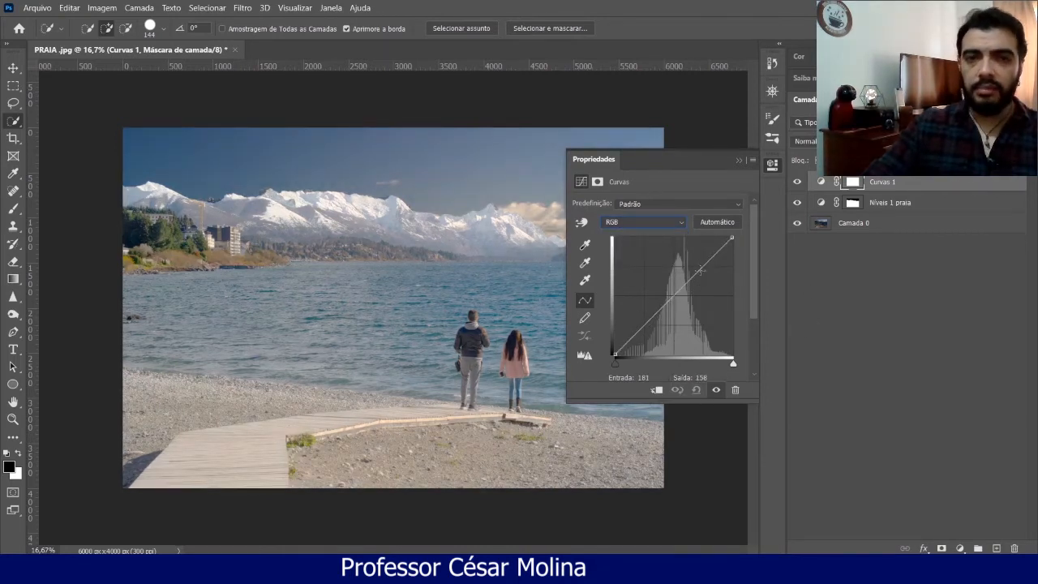
Switch the Curvas adjustment to the Azul channel and hide the Níveis 1 praia layer.
left_click(678, 226)
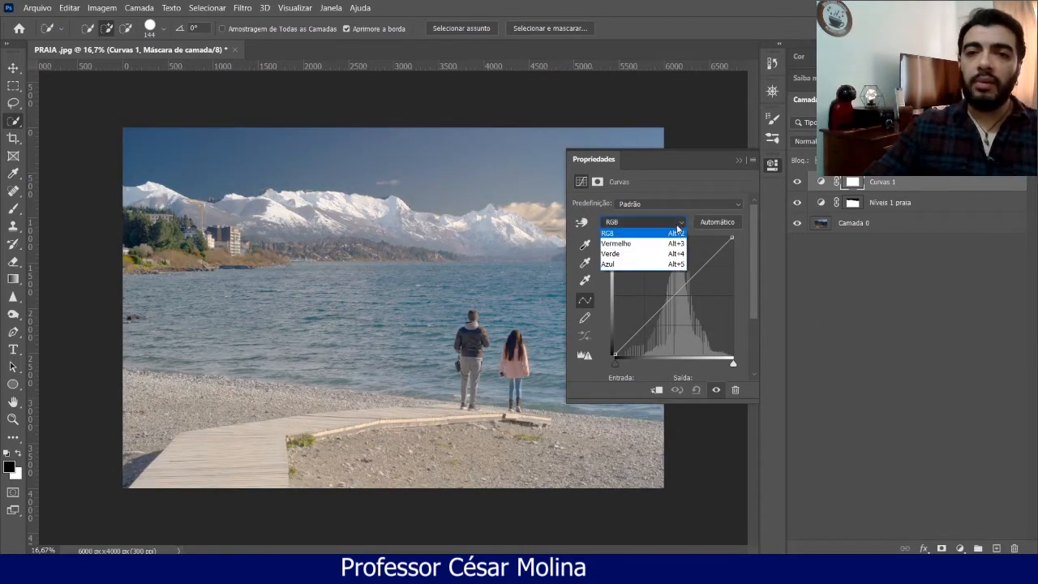
left_click(653, 264)
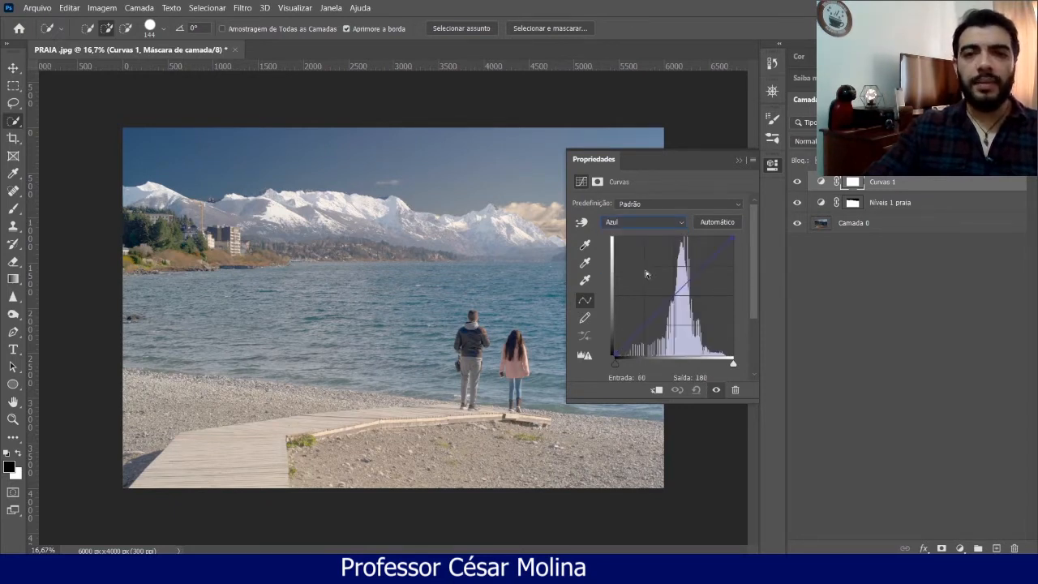
left_click(798, 203)
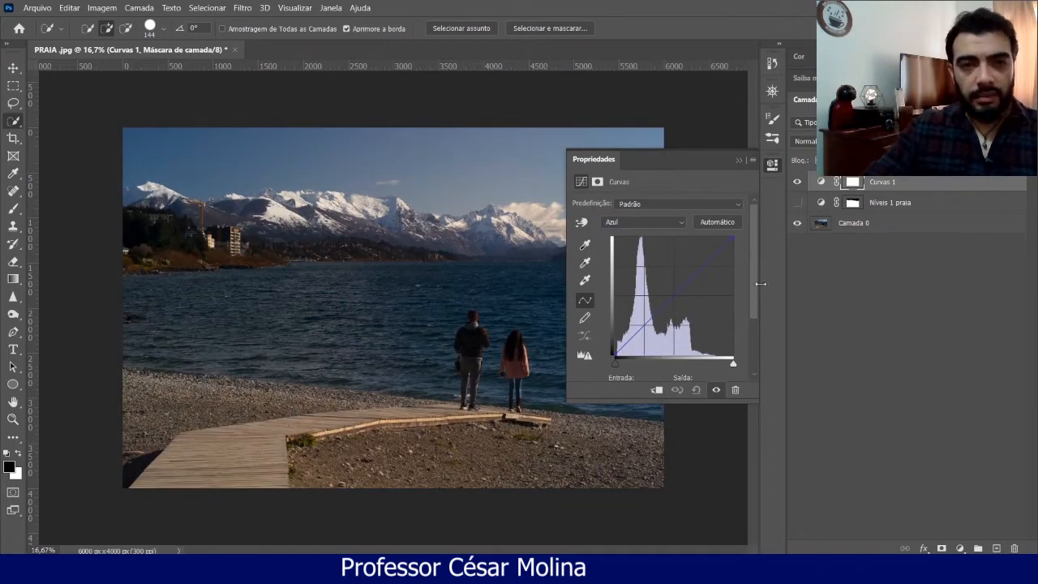
mouse_move(691, 163)
left_mouse_down()
mouse_move(816, 274)
mouse_move(687, 143)
left_mouse_up()
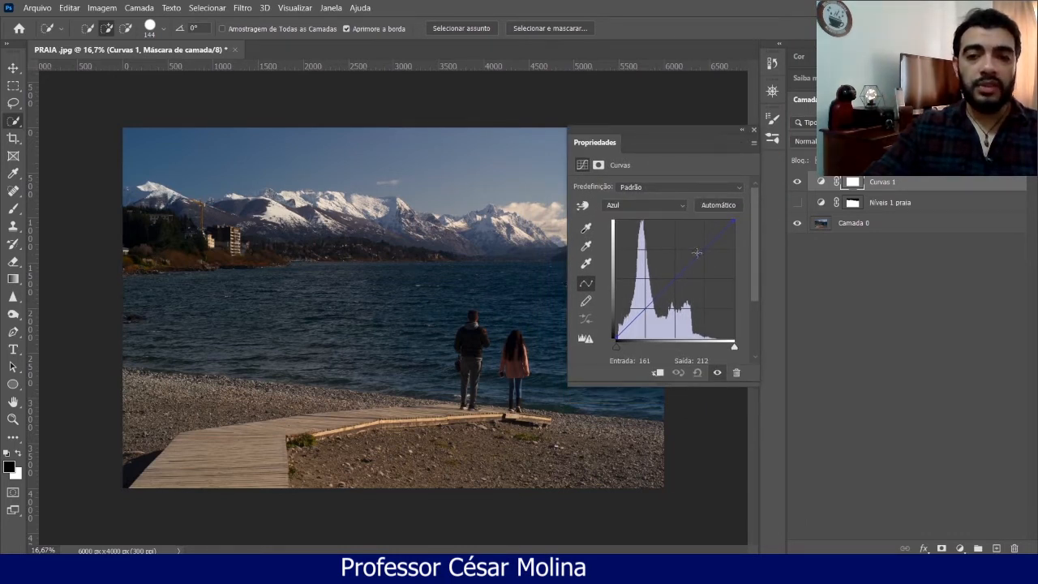
Try pulling the Azul channel curve down from its midtones, and reset the Curvas adjustment.
left_click_drag(680, 275, 705, 313)
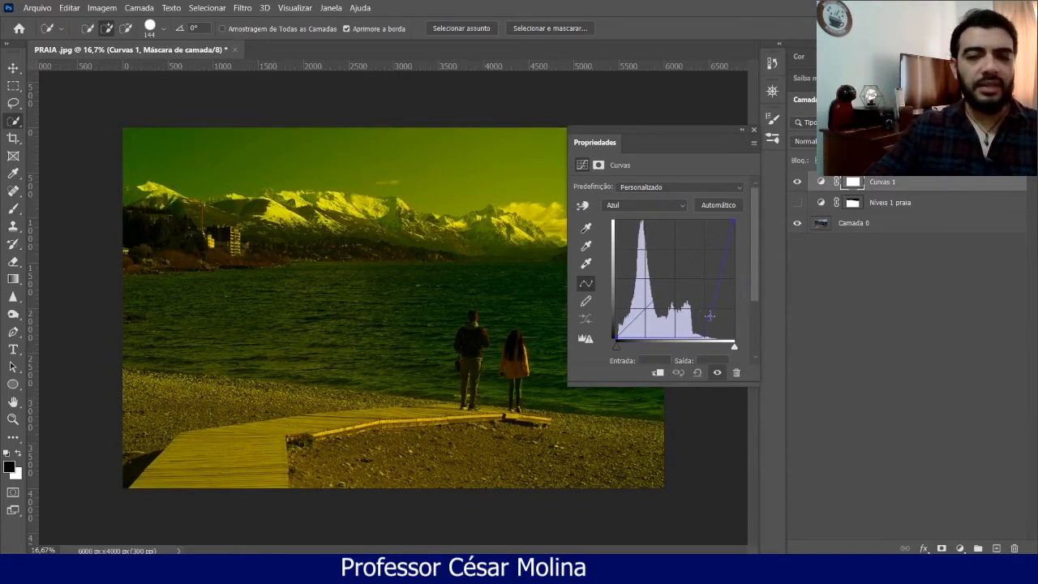
left_click_drag(709, 314, 692, 290)
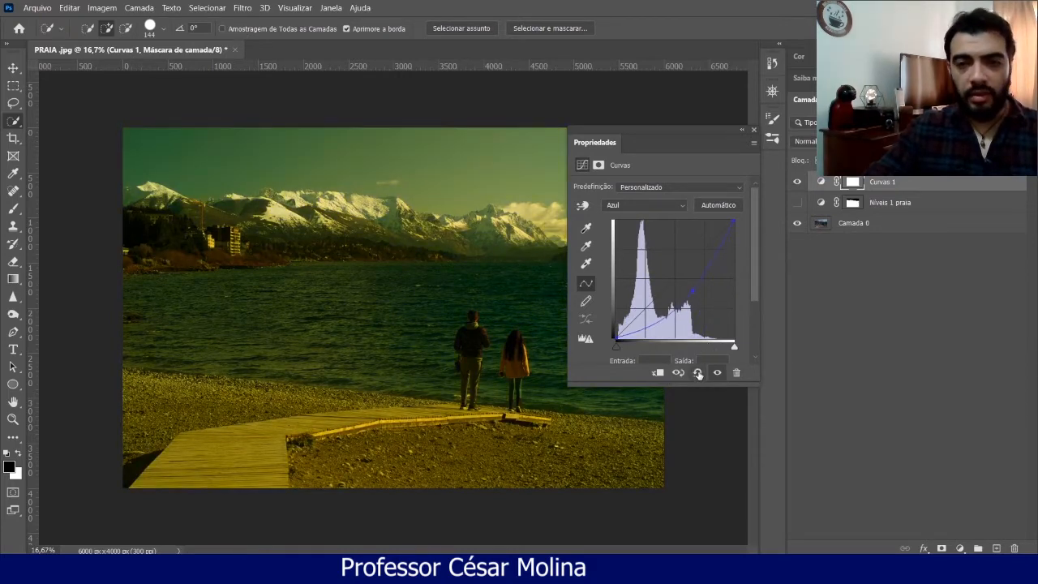
left_click(697, 373)
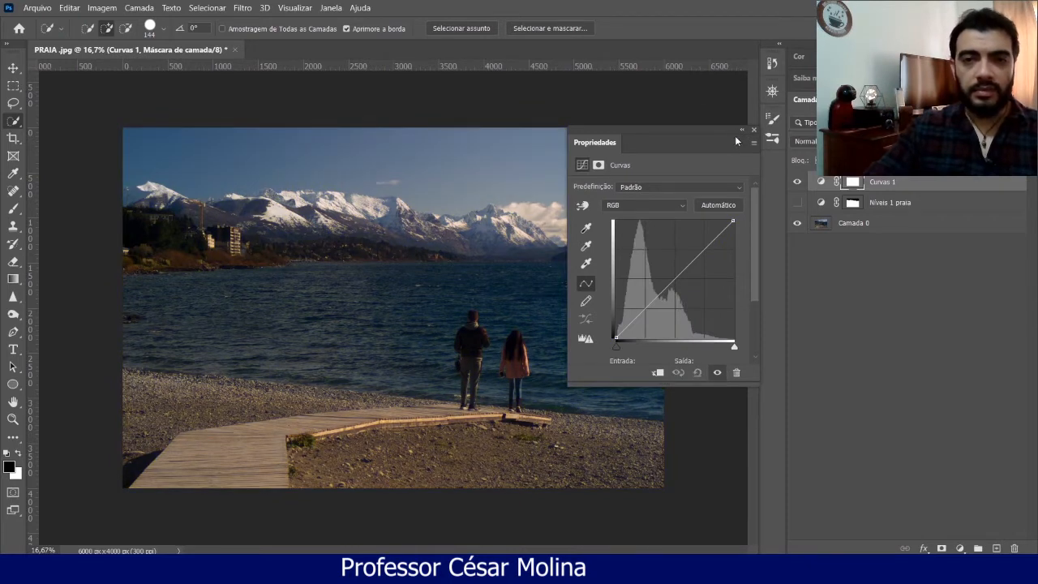
Brighten the photo by raising the midtones of the RGB curve and lifting a second point in the shadows.
left_click(683, 204)
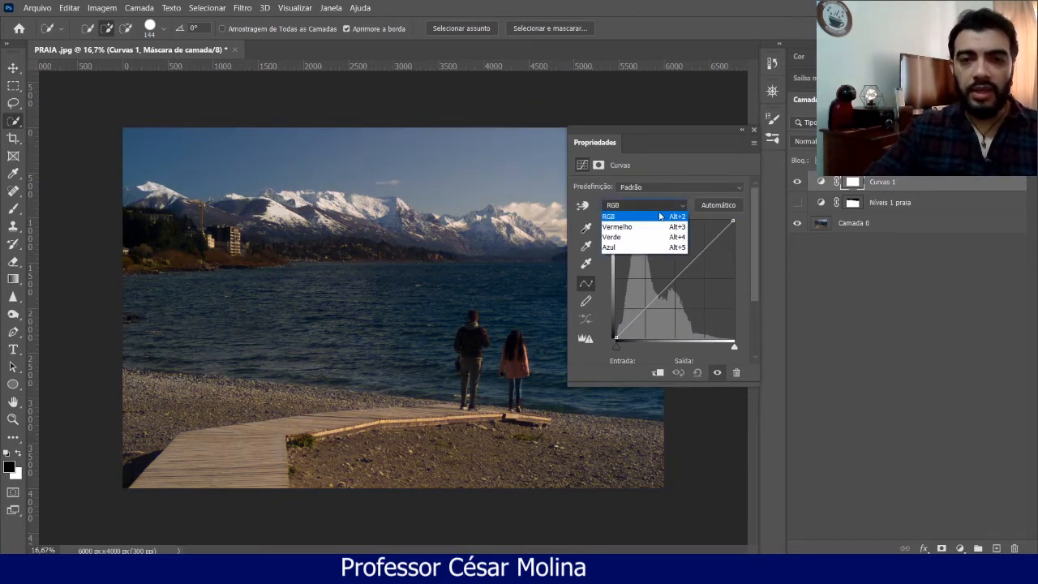
left_click(661, 216)
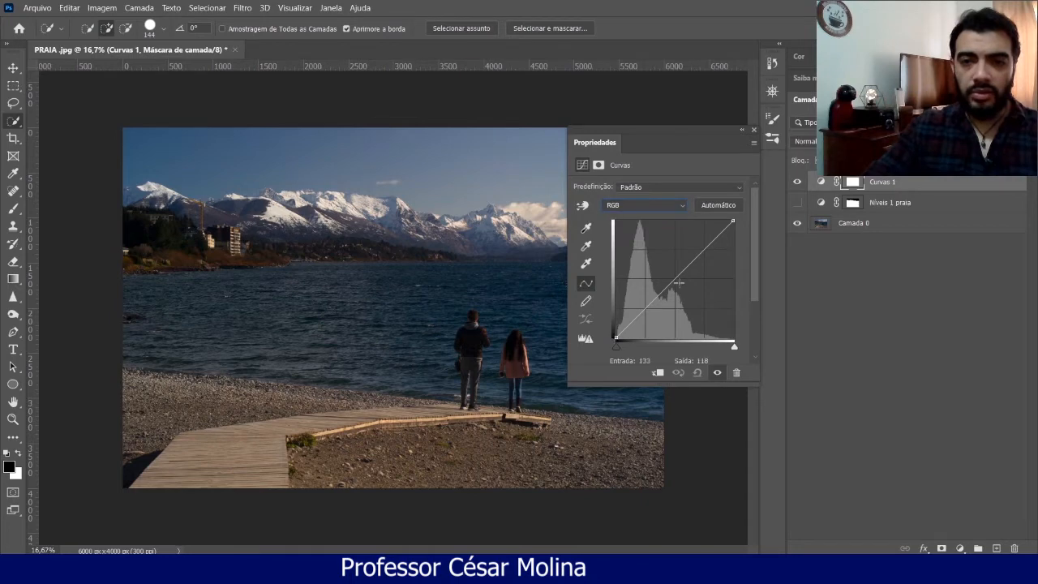
left_click_drag(673, 280, 663, 266)
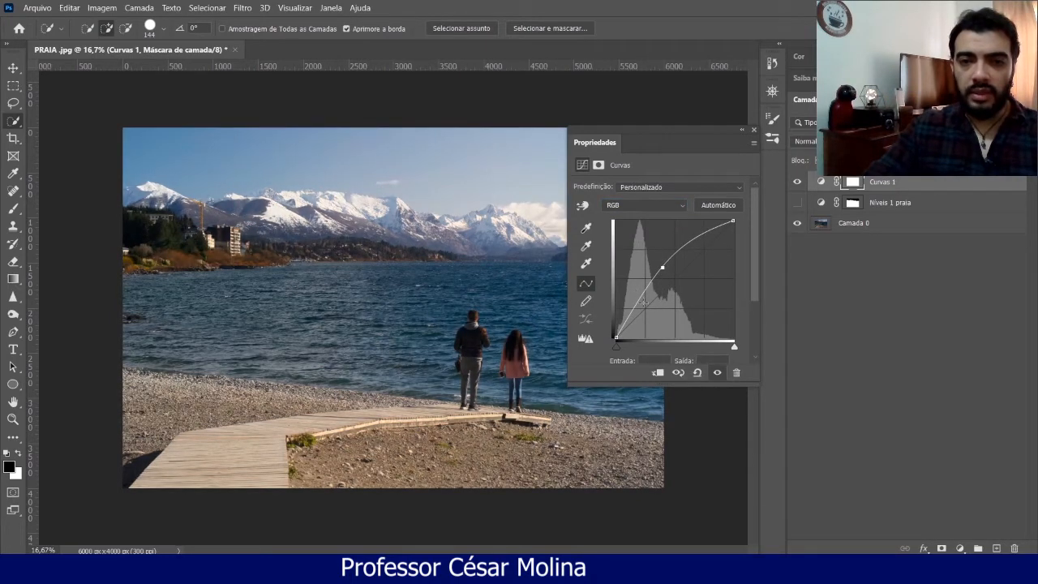
left_click_drag(634, 308, 633, 298)
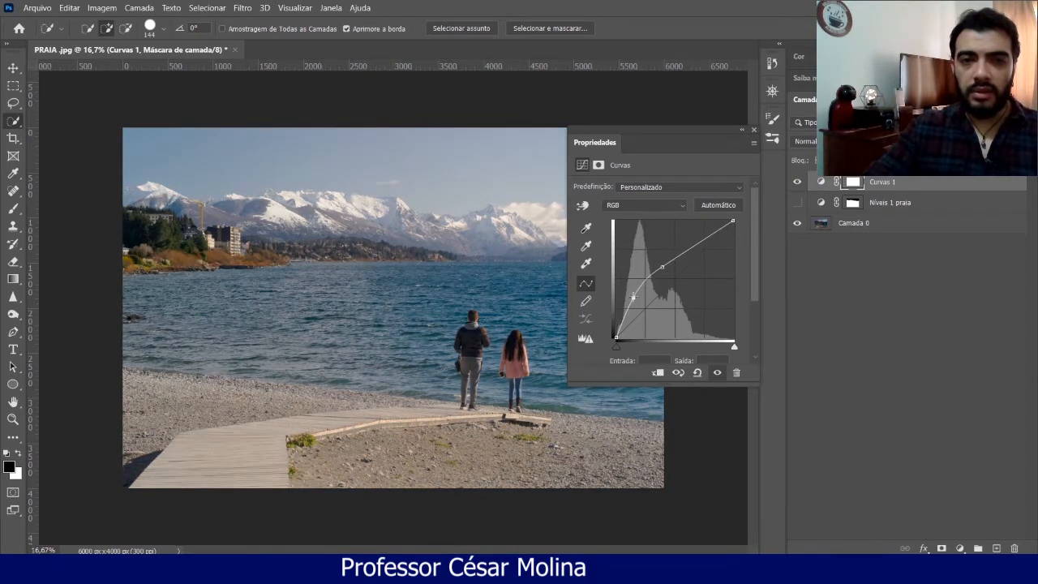
Lower the RGB curve's highlights with extra points, fine-tune the shadow points and lift the darkest tones with another point.
left_click(710, 238)
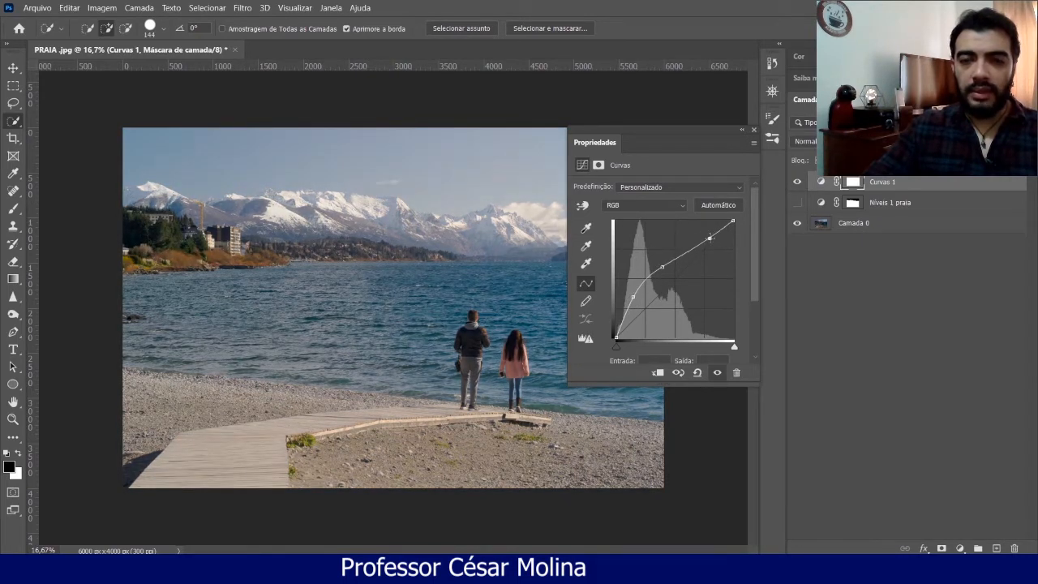
left_click_drag(710, 238, 695, 256)
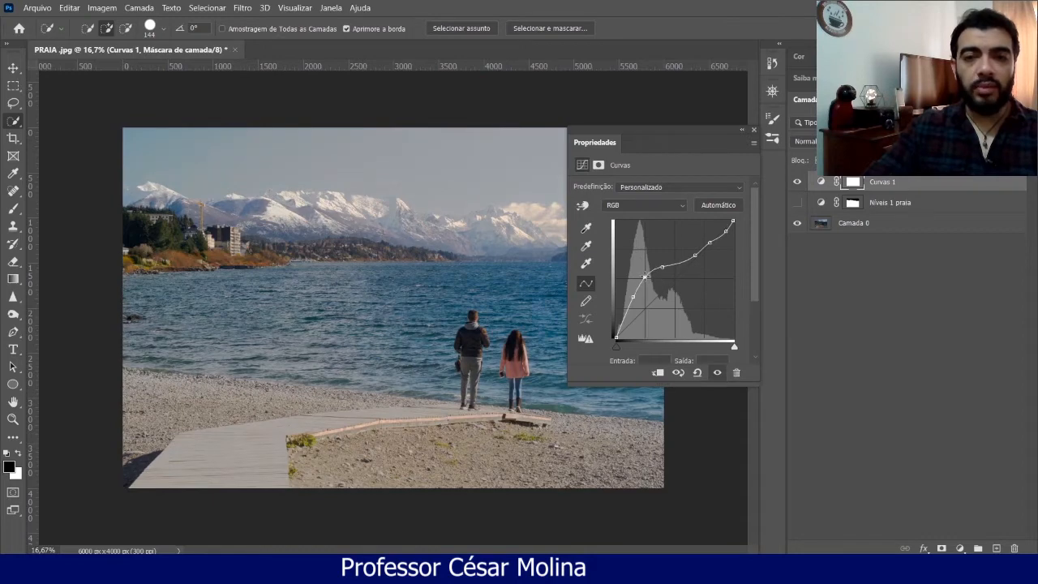
mouse_move(644, 277)
left_mouse_down()
mouse_move(648, 267)
mouse_move(641, 285)
left_mouse_up()
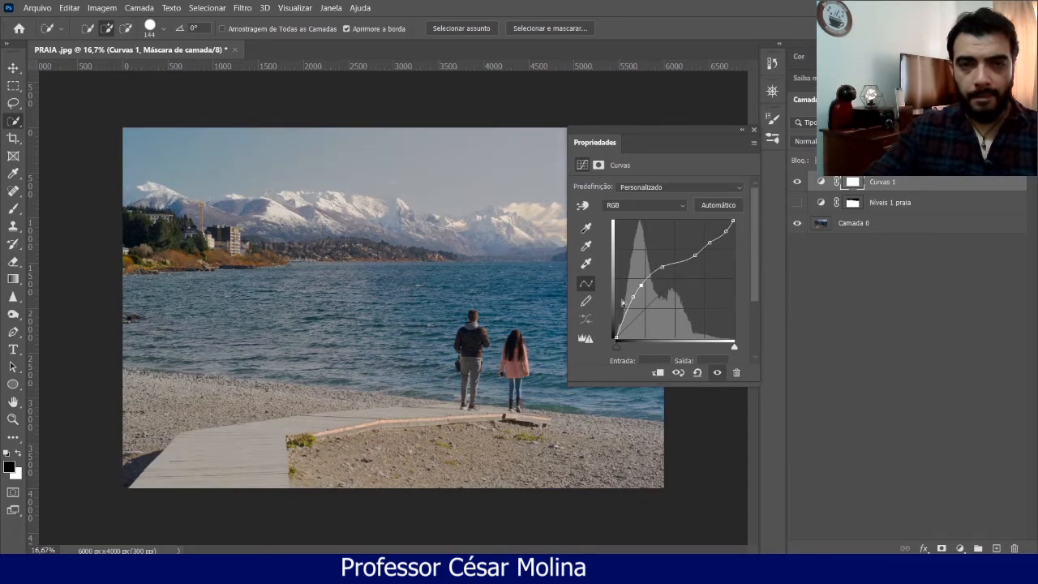
left_click_drag(622, 315, 622, 311)
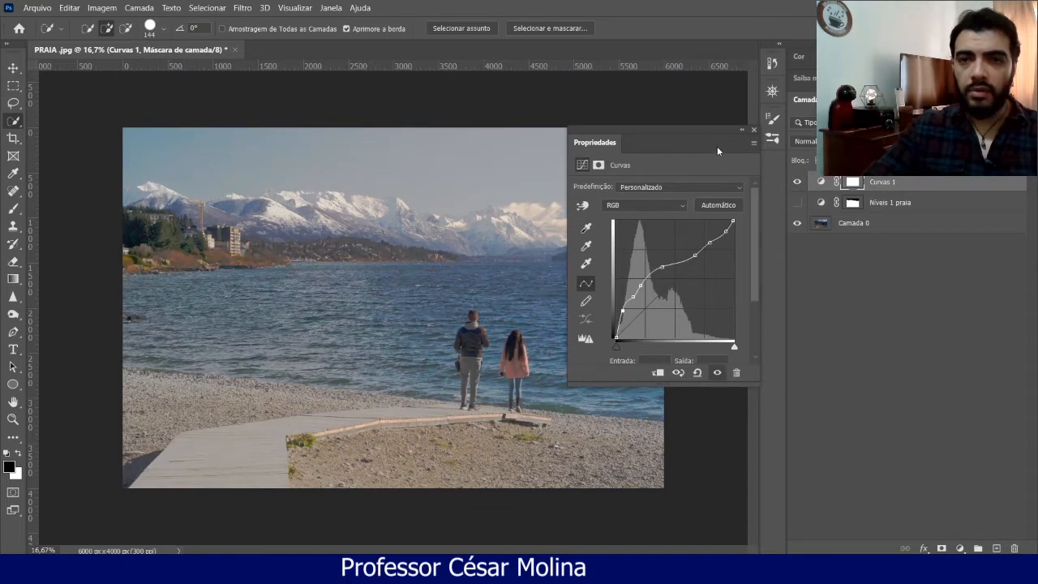
left_click(741, 131)
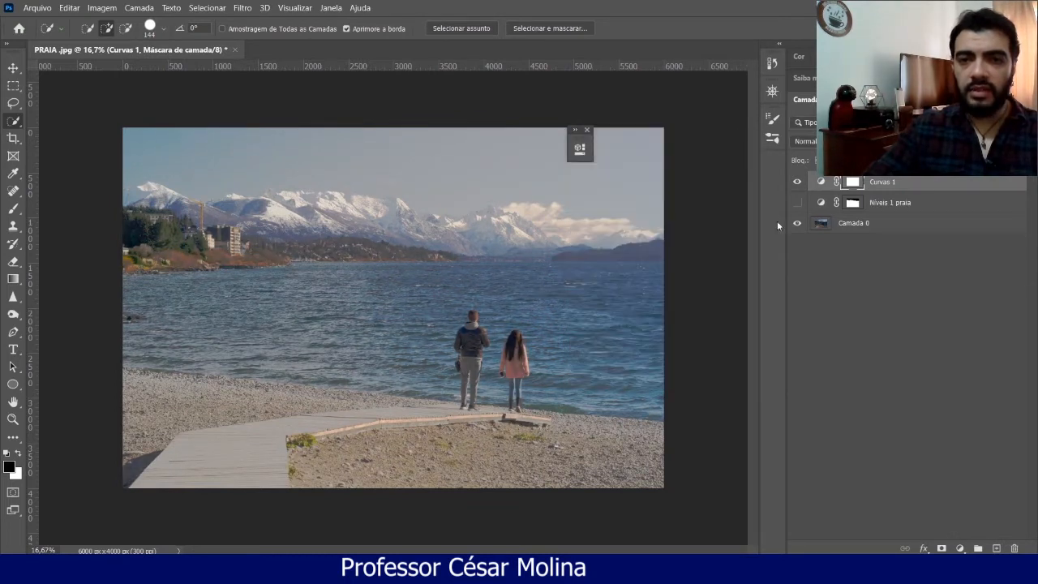
left_click(577, 132)
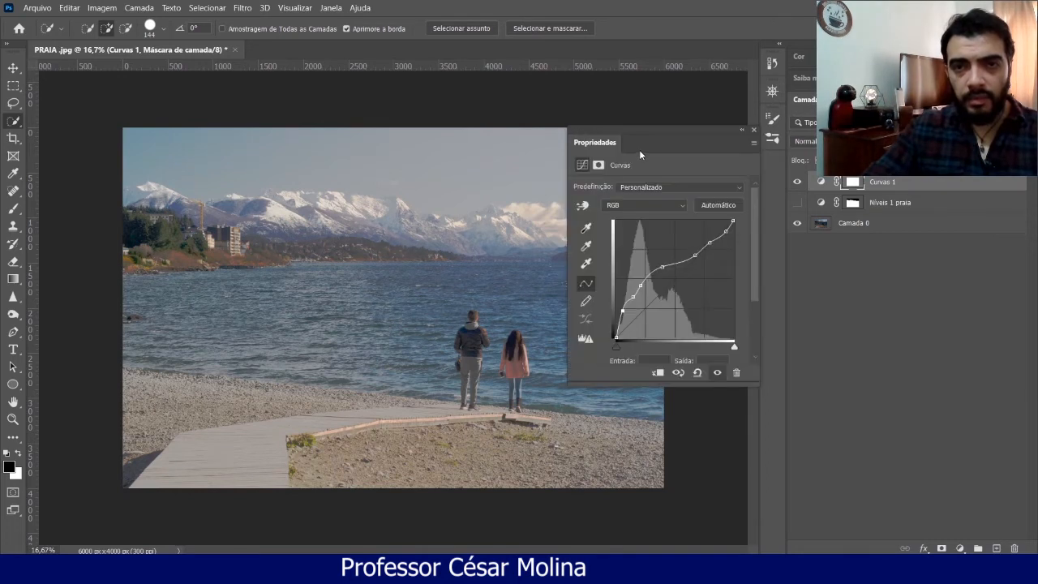
Collapse the Properties panel and dock it with the other collapsed panels beside the canvas.
left_click(741, 130)
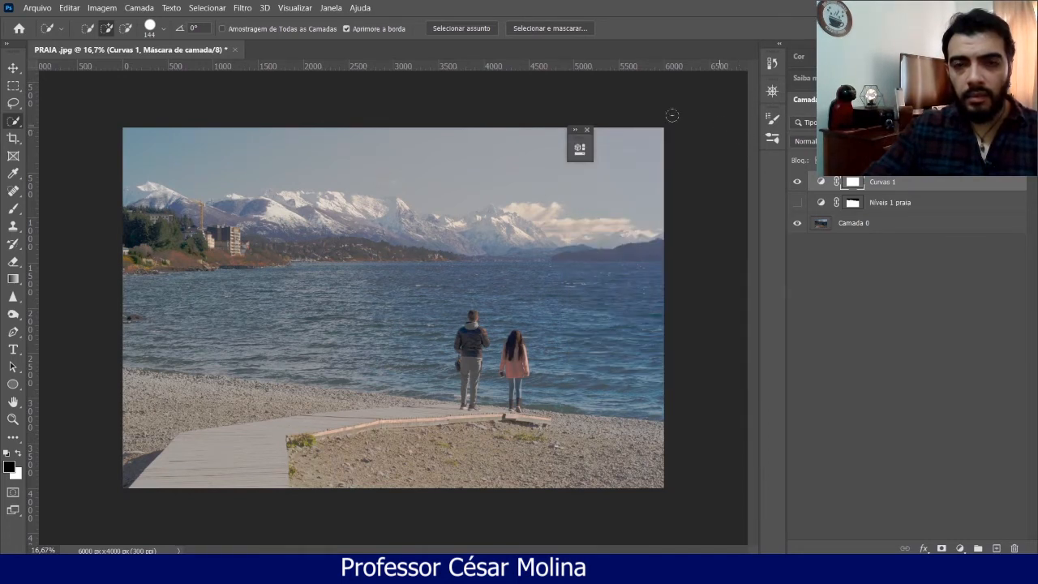
left_click(578, 136)
left_click_drag(670, 147, 764, 168)
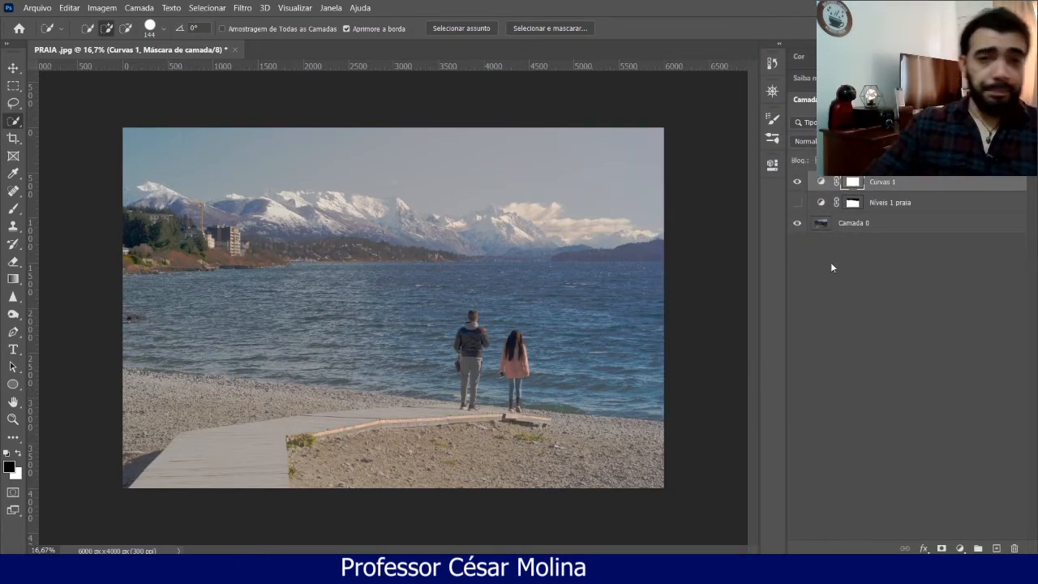
Compare the photo with the Curvas 1 and Níveis 1 praia layers hidden and shown, and delete both adjustment layers.
left_click(797, 185)
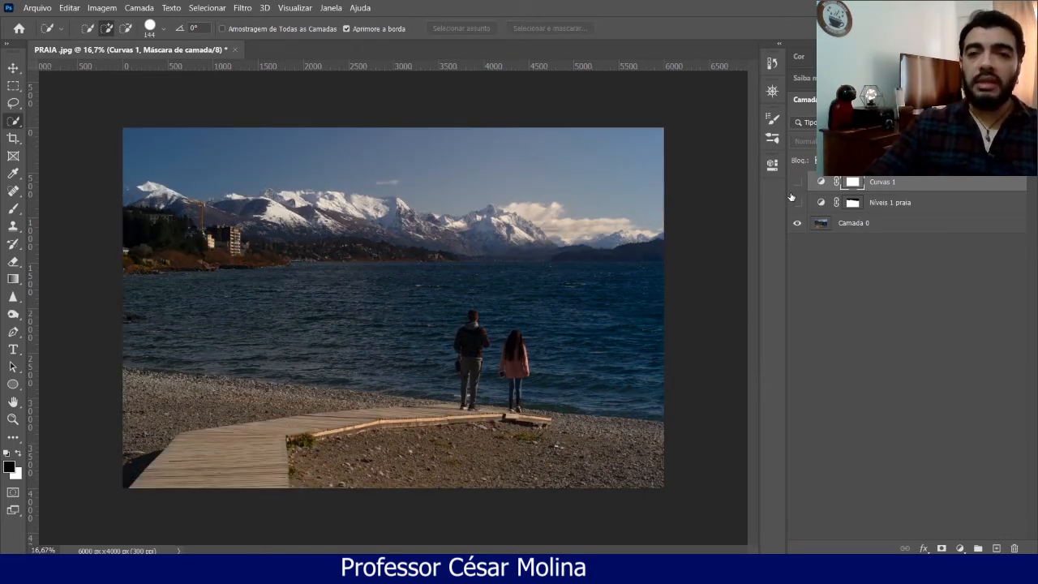
left_click(798, 203)
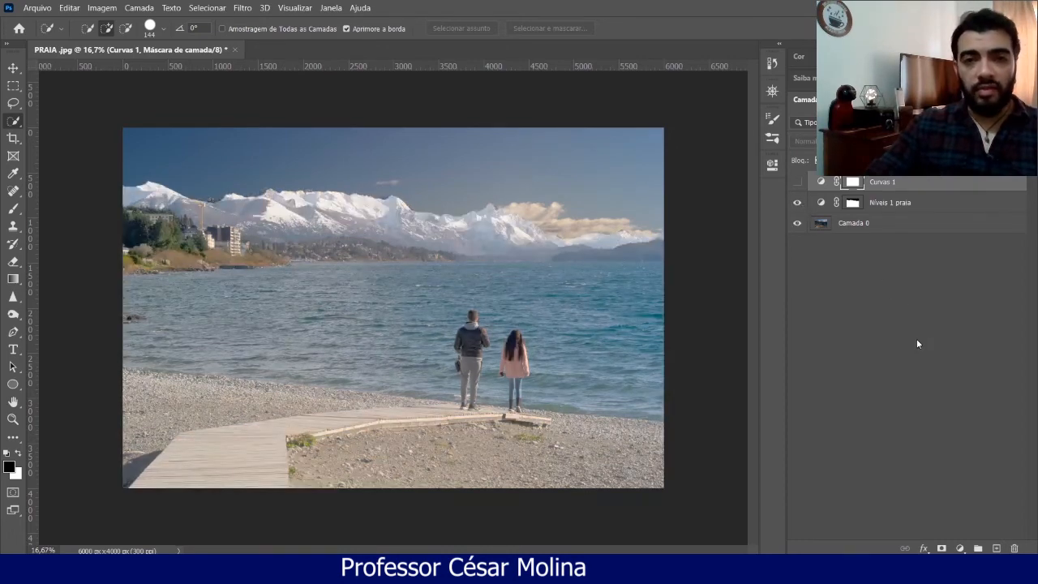
left_click(798, 182)
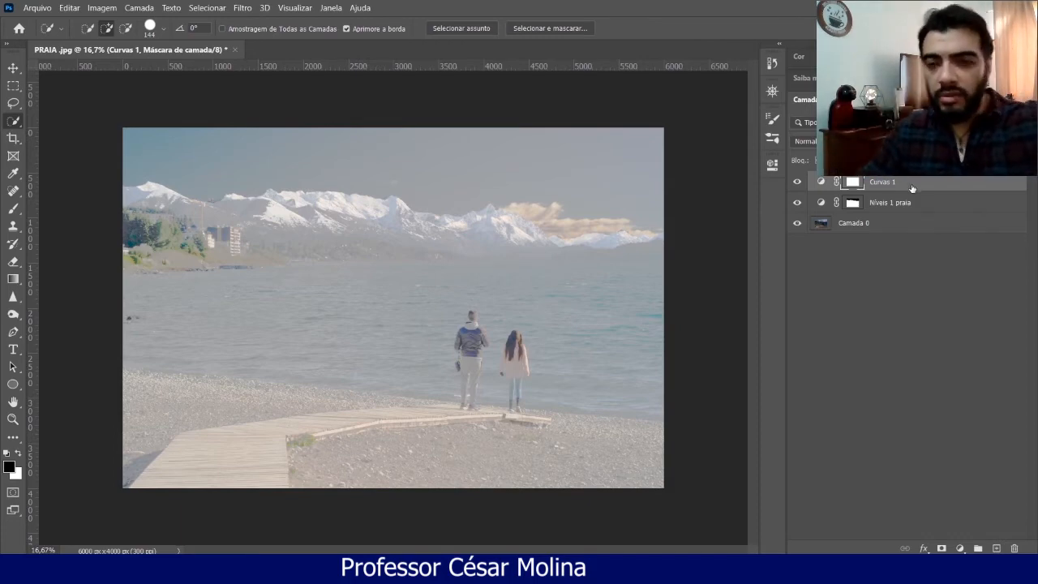
key("Delete")
key("Delete")
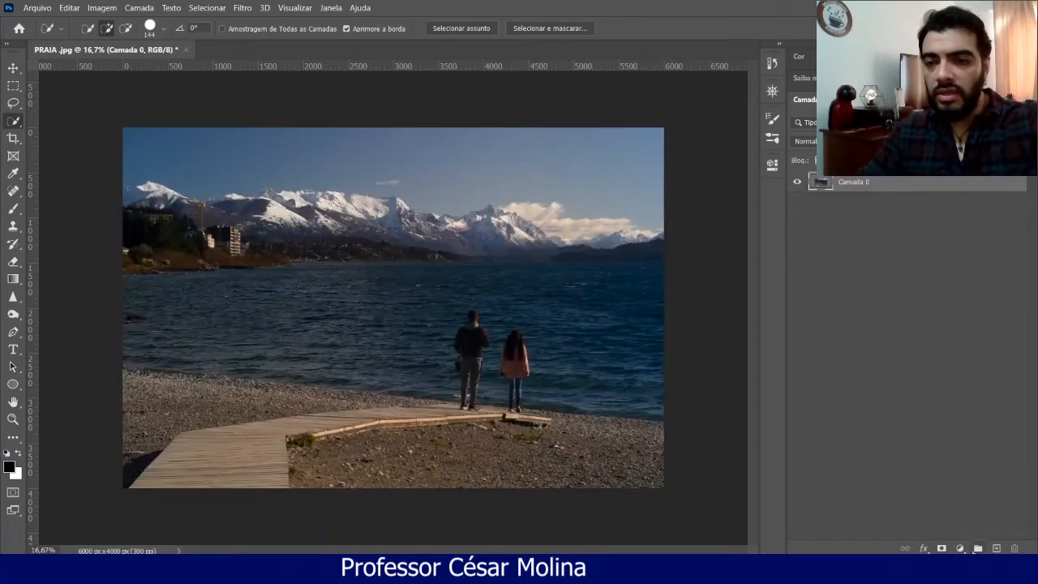
Add a Níveis adjustment layer above Camada 0 and brighten its RGB midtones to 2,35.
left_click(960, 548)
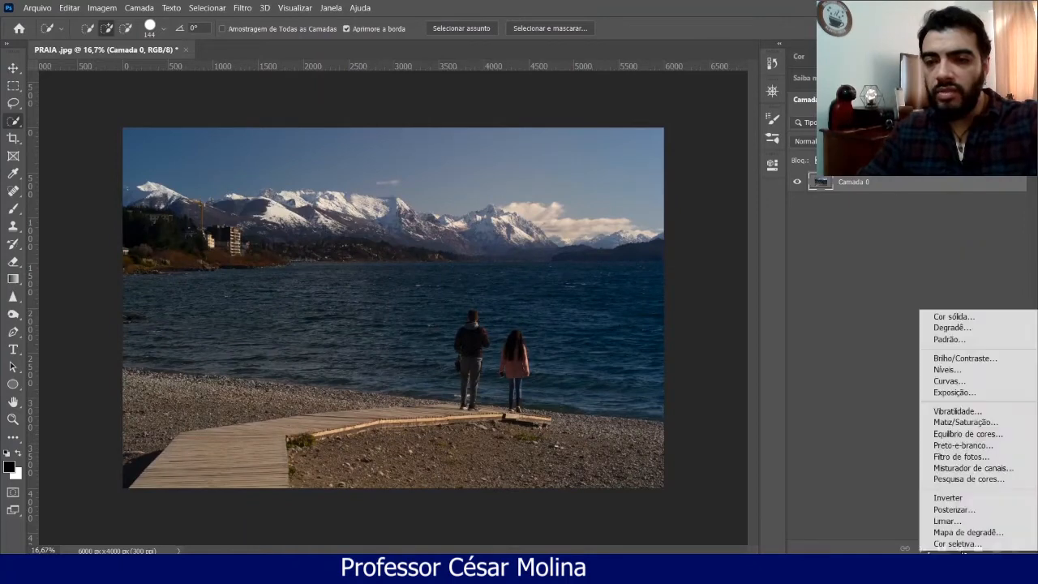
left_click(940, 369)
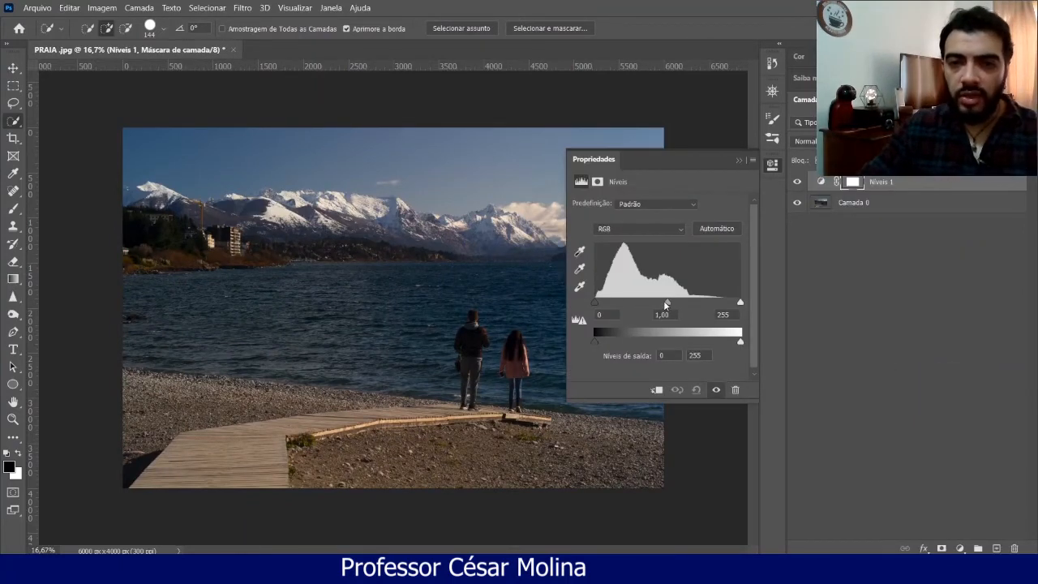
left_click_drag(665, 305, 642, 303)
left_click_drag(631, 301, 624, 300)
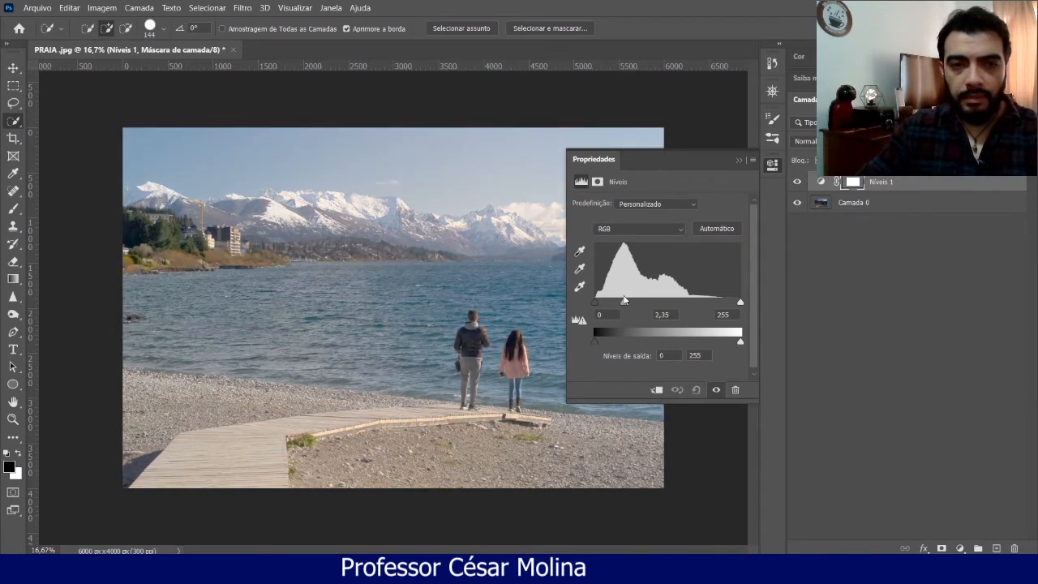
left_click(739, 159)
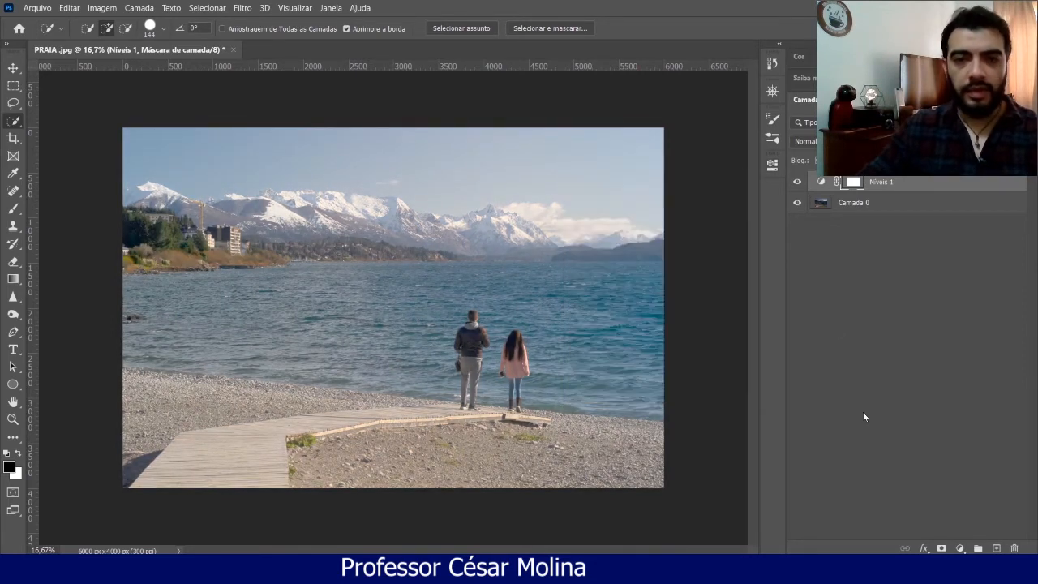
Add a Vibratilidade adjustment layer, test Saturação down to -100, and set it to +100.
left_click(959, 547)
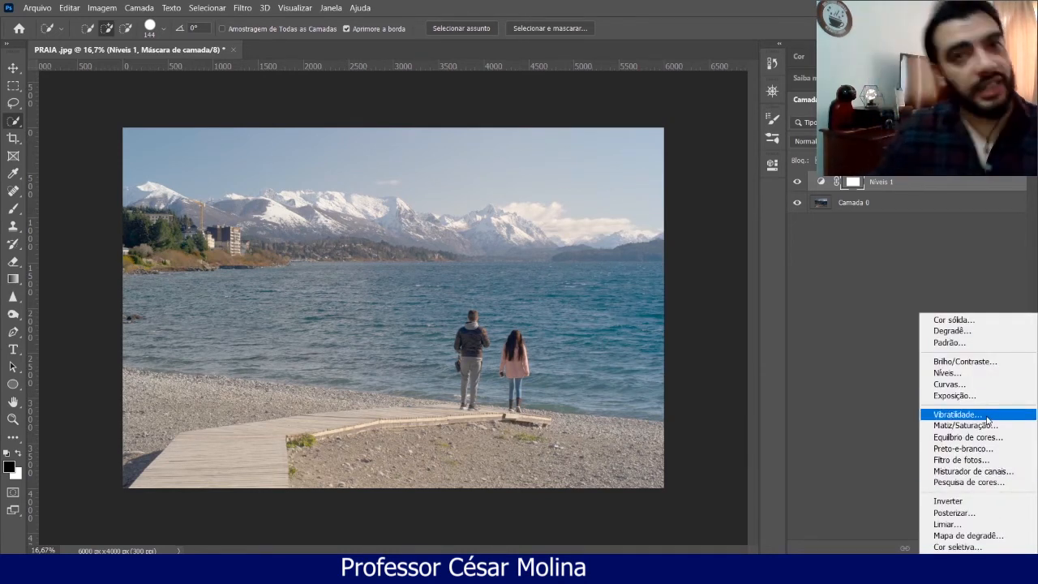
left_click(956, 414)
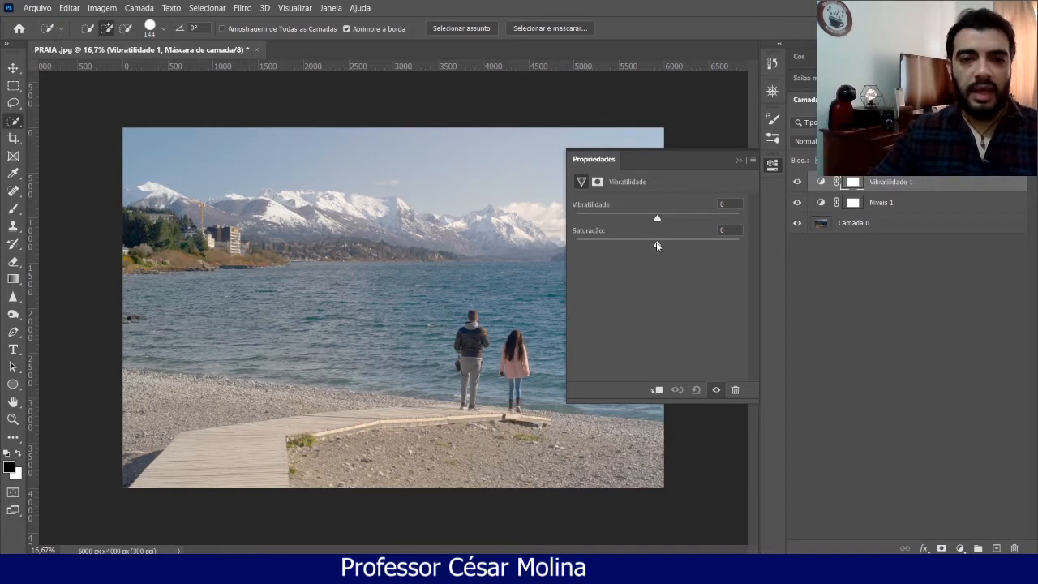
left_click_drag(656, 245, 675, 247)
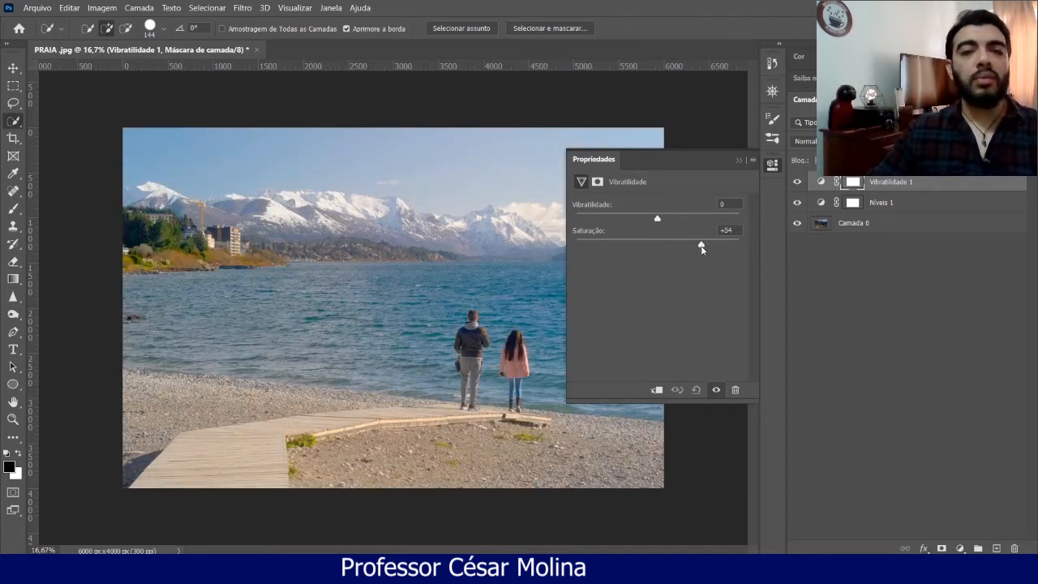
left_click_drag(701, 248, 661, 242)
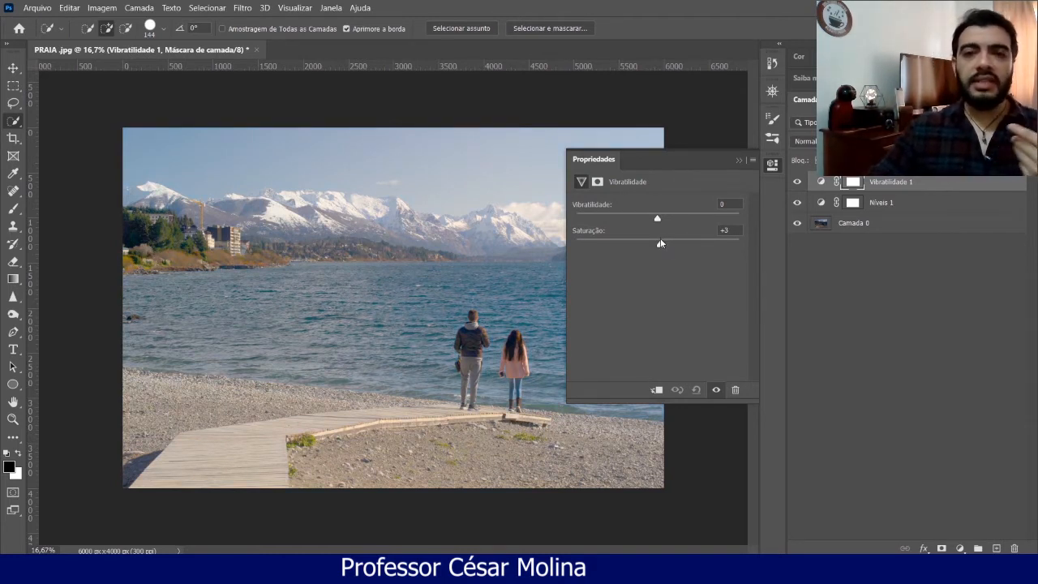
left_click(660, 241)
left_click_drag(662, 246, 575, 245)
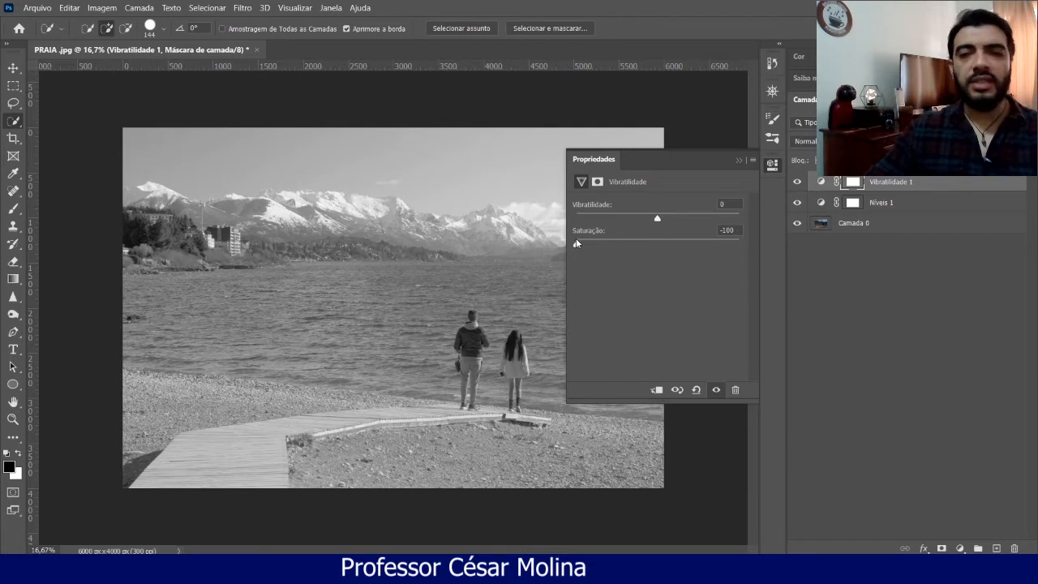
left_click_drag(577, 244, 740, 261)
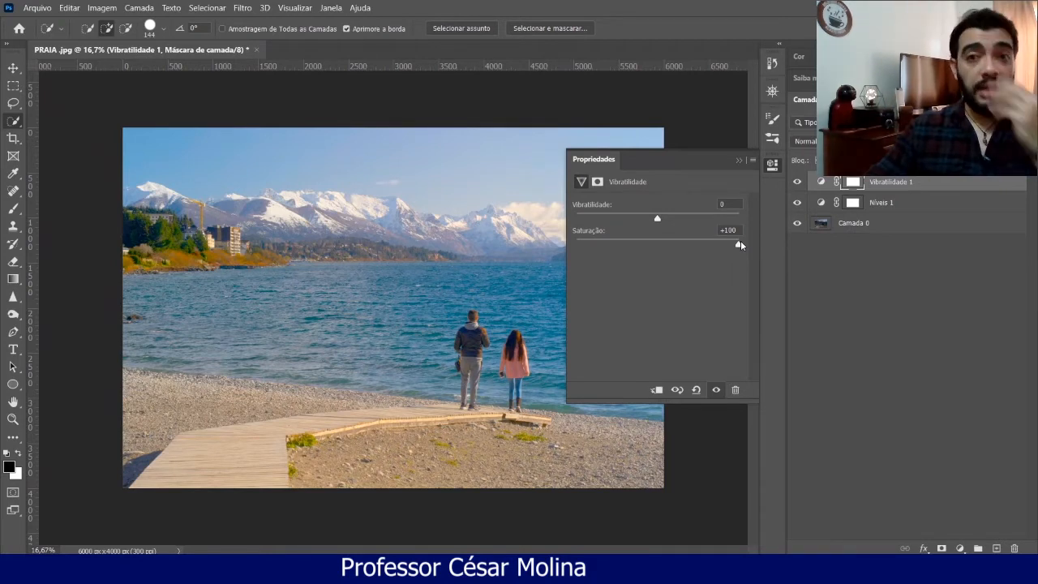
left_click(737, 160)
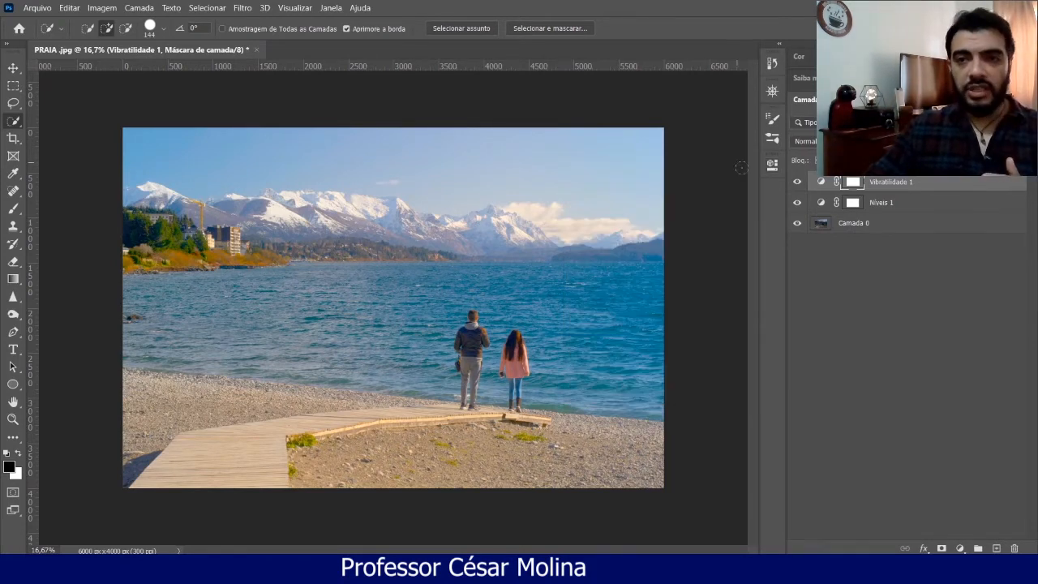
Hide the Vibratilidade 1 layer and add a Matiz/Saturação adjustment layer above it.
left_click(796, 183)
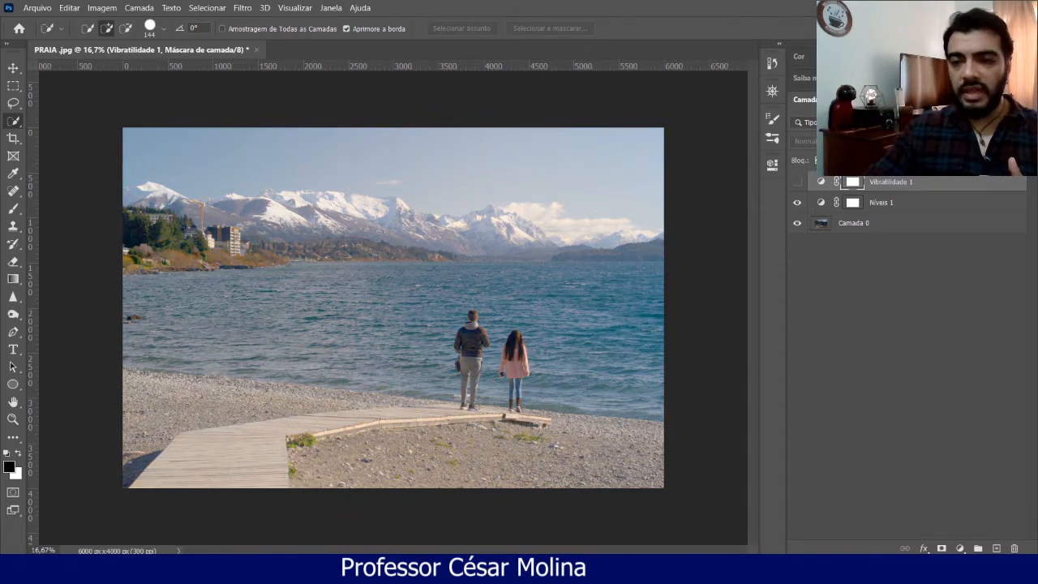
left_click(959, 548)
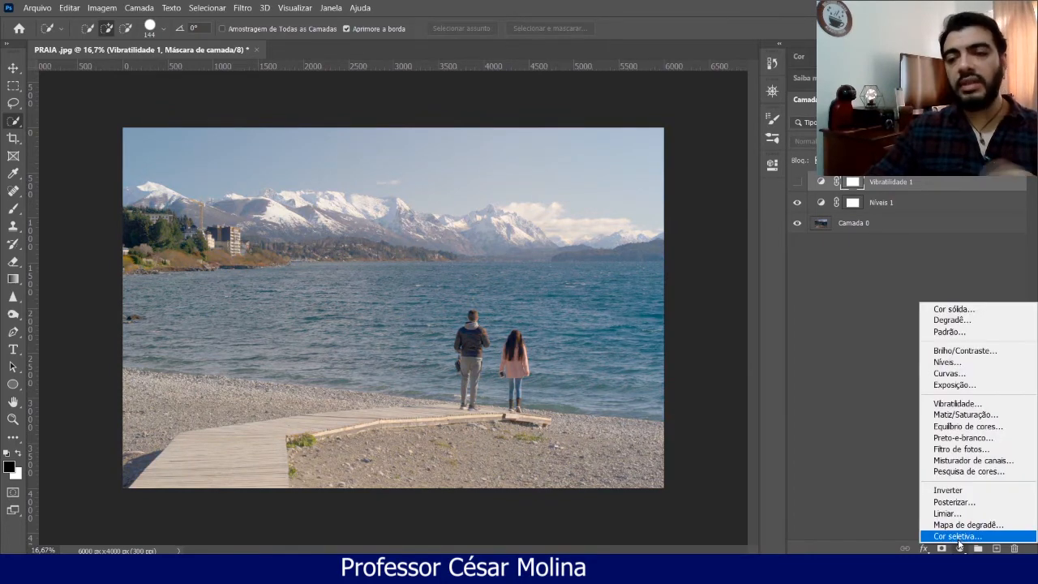
left_click(946, 418)
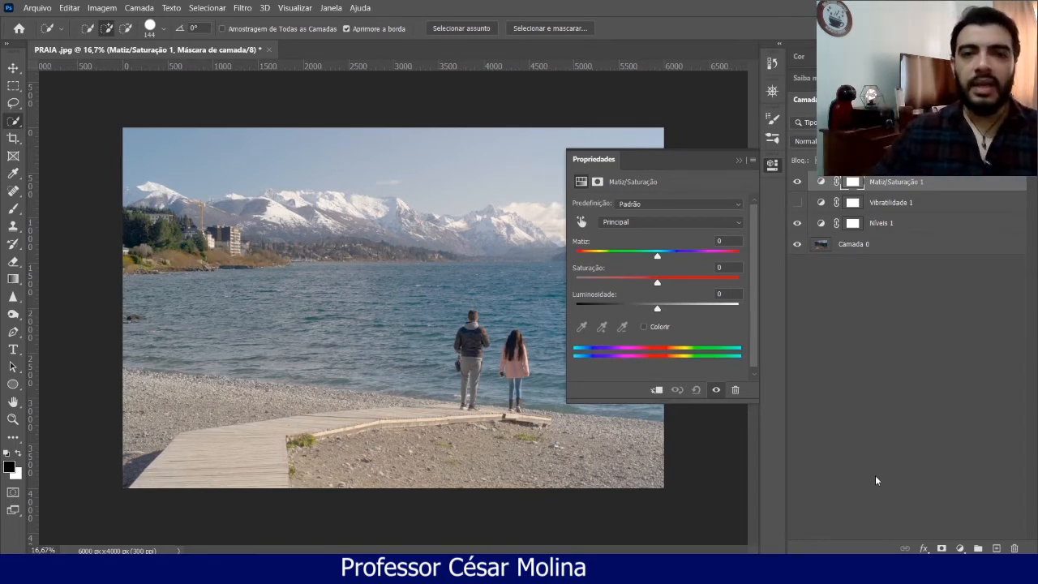
Restrict the Matiz/Saturação adjustment to the Azuis range and sample the blue of the sky with its eyedropper.
left_click(670, 220)
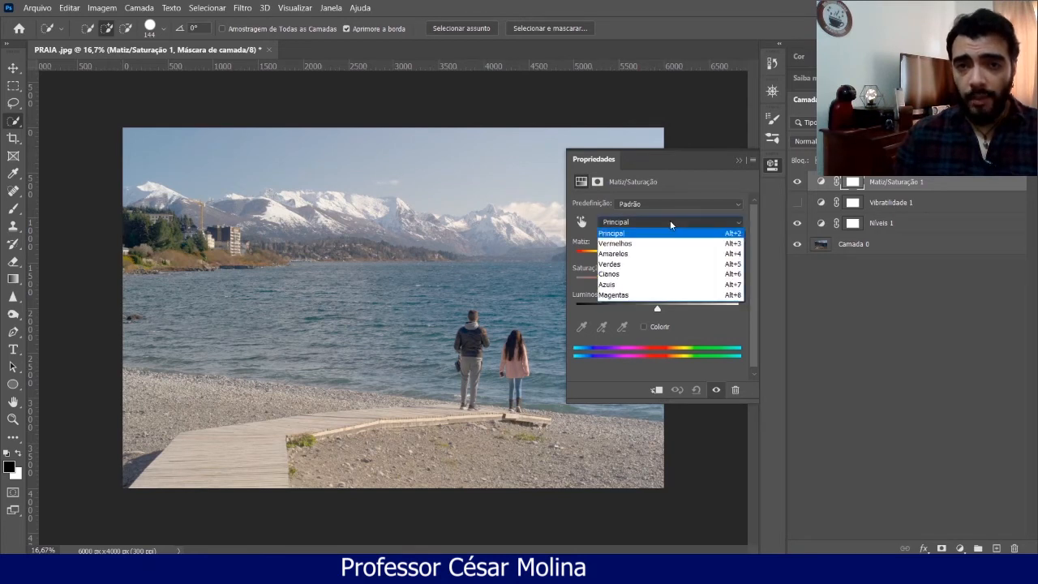
left_click(654, 285)
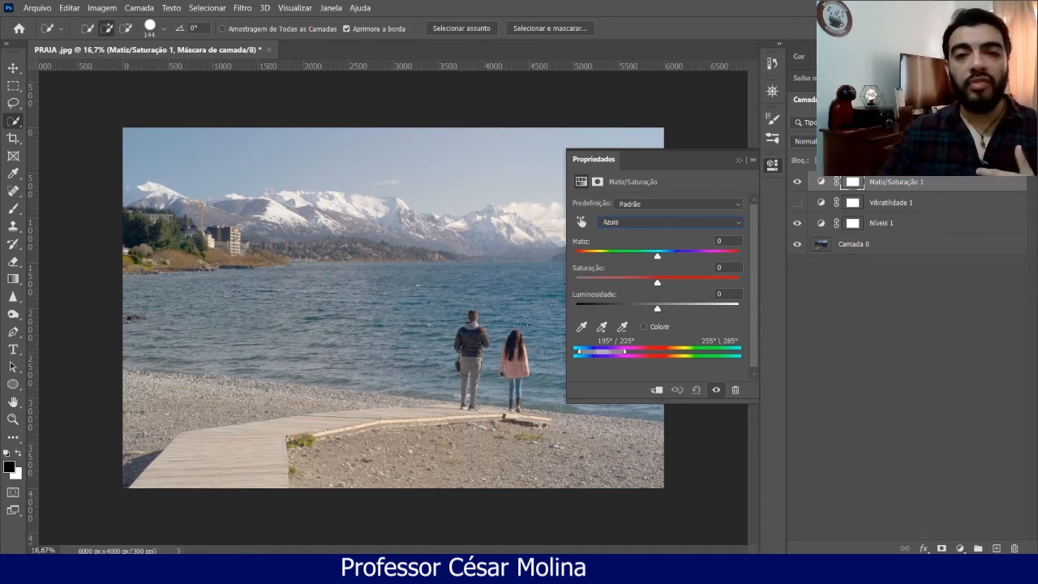
left_click(579, 332)
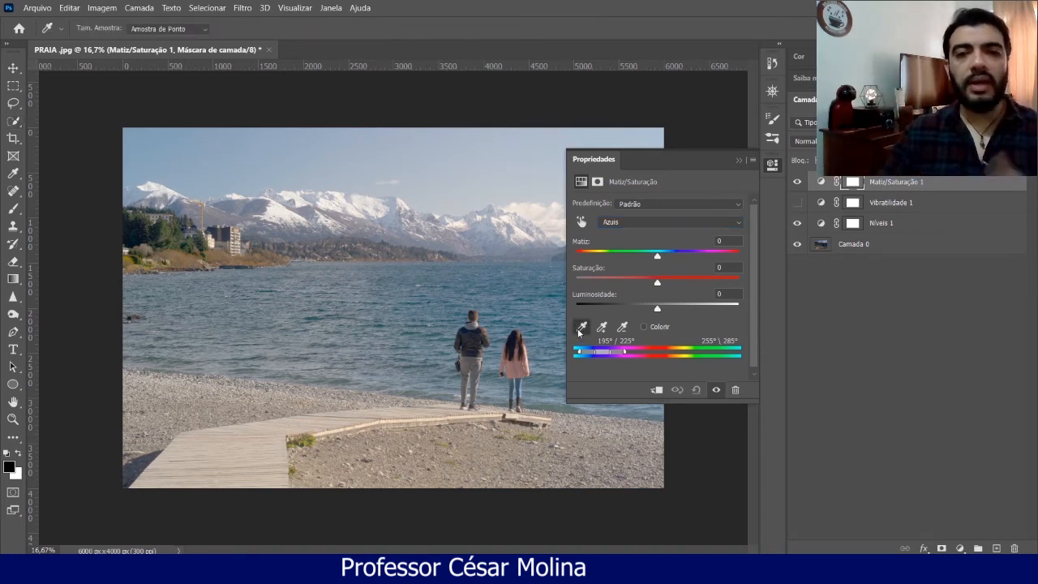
left_click(163, 133)
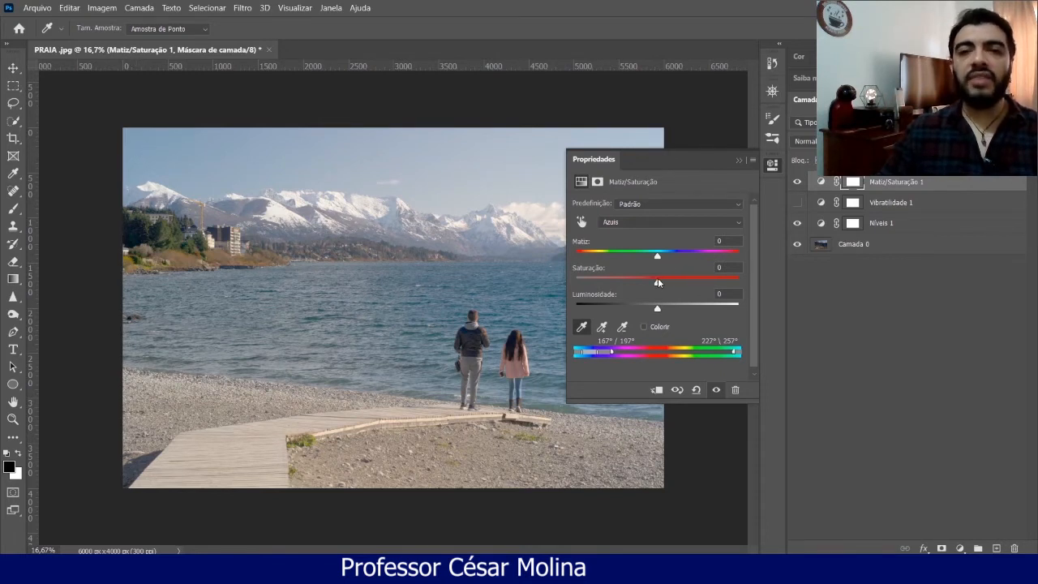
Raise the Azuis range's Saturação to +56, trying a Luminosidade change and returning it to 0.
left_click_drag(658, 281, 712, 294)
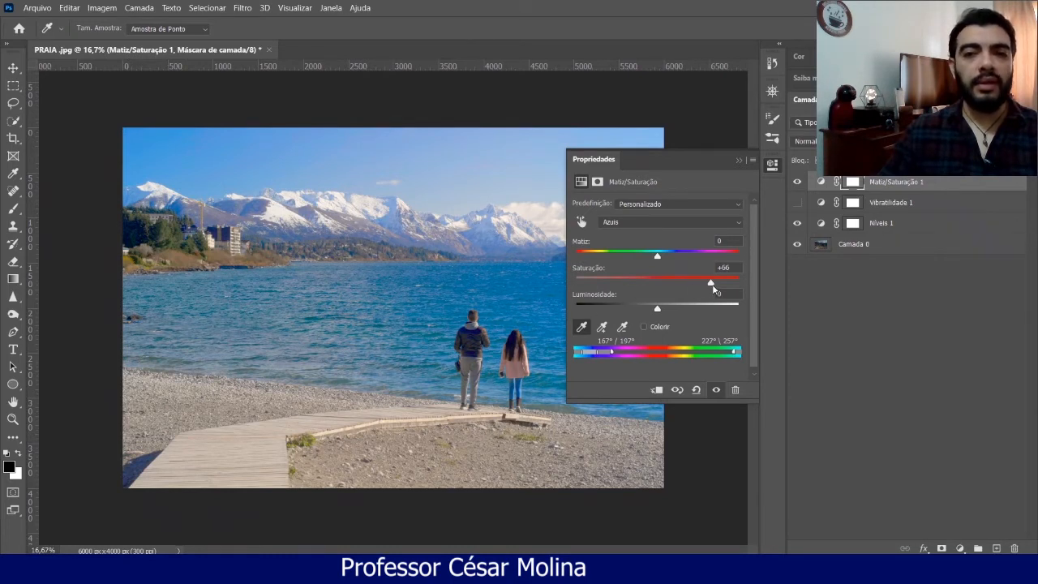
mouse_move(712, 286)
left_mouse_down()
mouse_move(671, 280)
mouse_move(695, 283)
left_mouse_up()
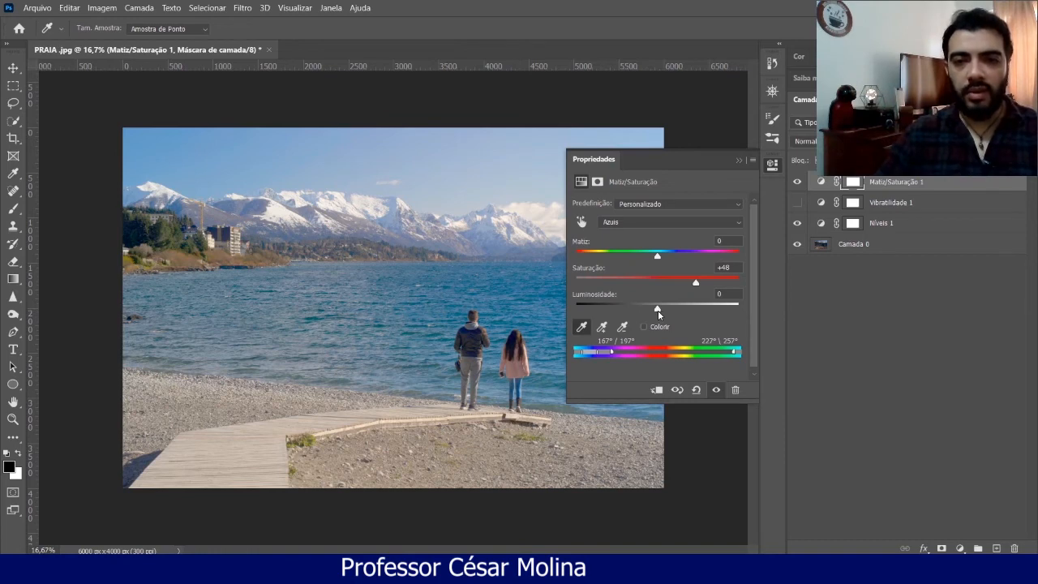
left_click_drag(657, 311, 655, 313)
mouse_move(644, 307)
left_mouse_down()
mouse_move(609, 307)
mouse_move(729, 326)
mouse_move(728, 311)
mouse_move(666, 314)
mouse_move(657, 305)
left_mouse_up()
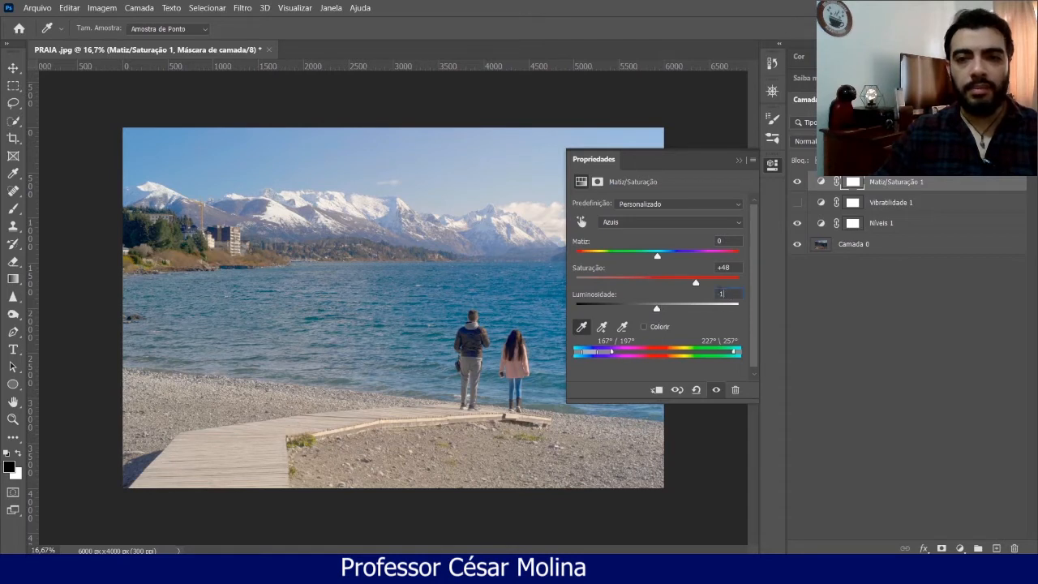
key("Up")
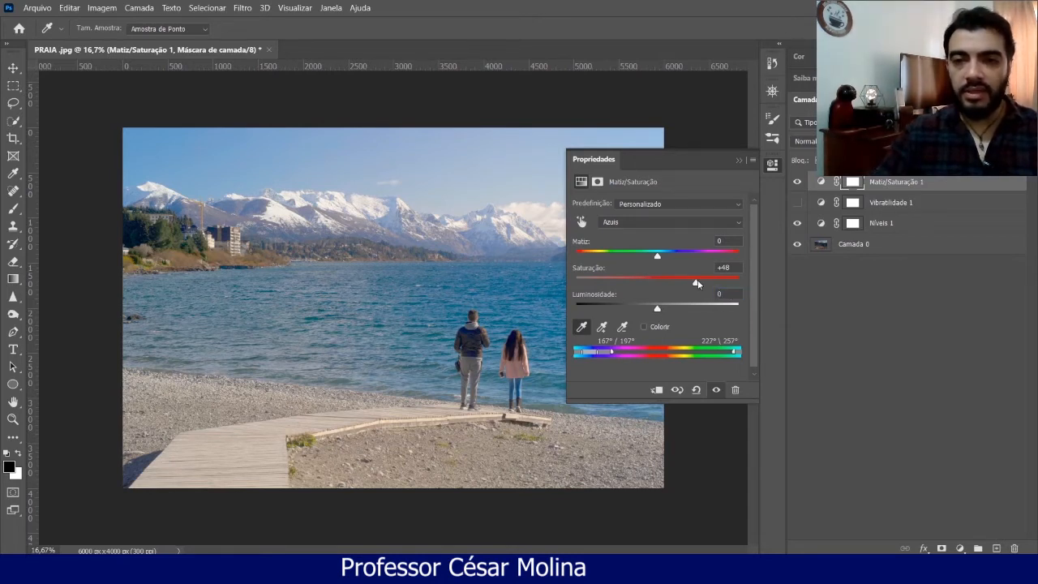
mouse_move(696, 283)
left_mouse_down()
mouse_move(731, 287)
mouse_move(682, 280)
mouse_move(702, 280)
left_mouse_up()
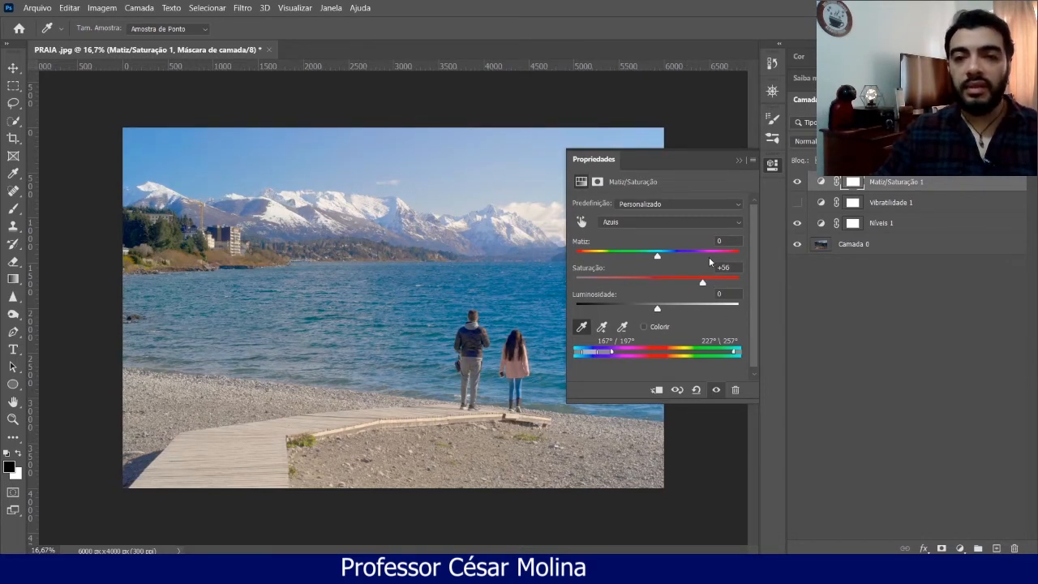
left_click(739, 160)
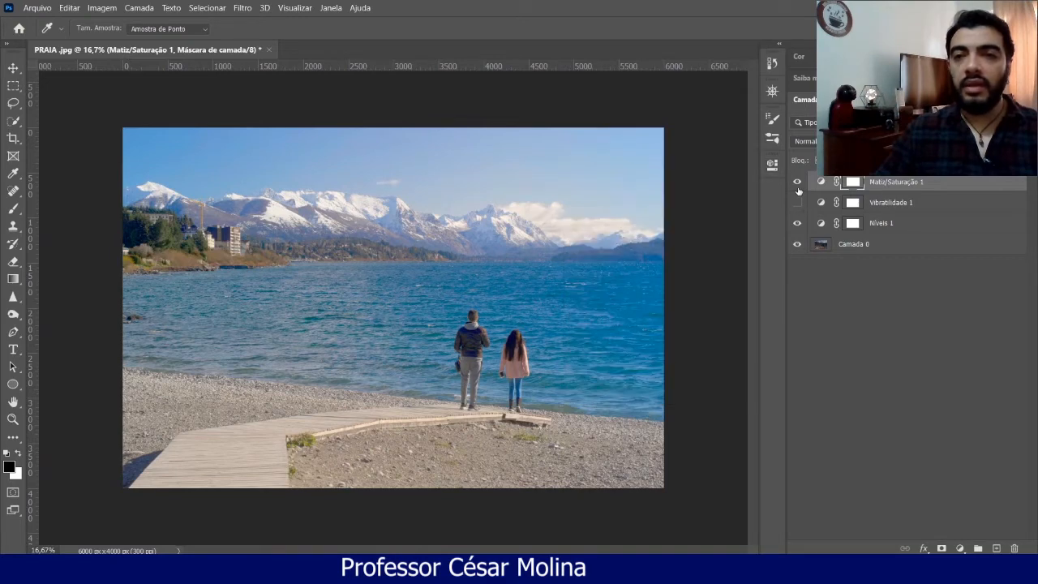
Compare the color effects of Matiz/Saturação 1 and Vibratilidade 1 by toggling each layer, leaving only Matiz/Saturação 1 of the two shown.
left_click(797, 182)
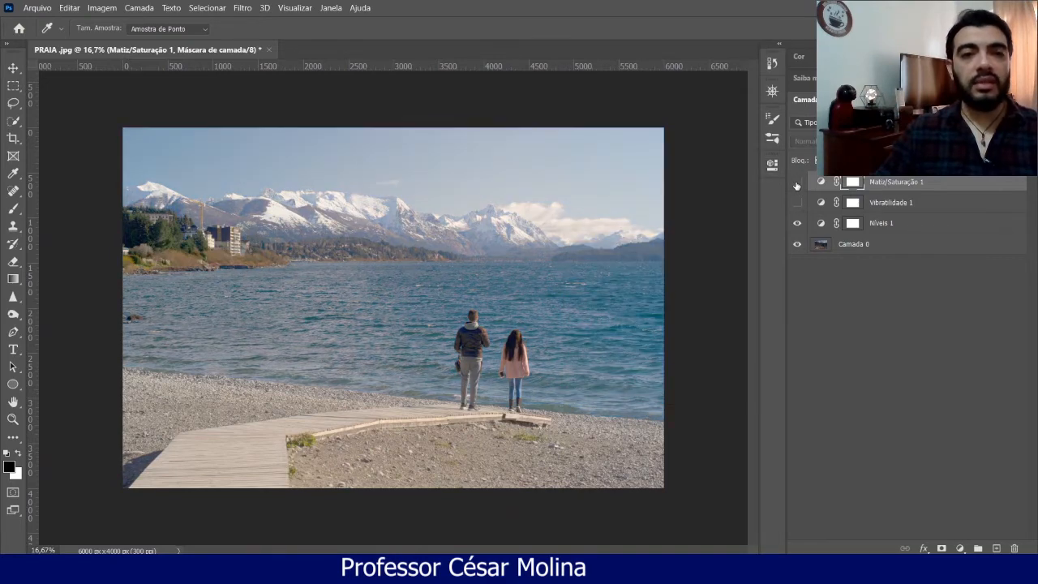
left_click(796, 183)
left_click(795, 183)
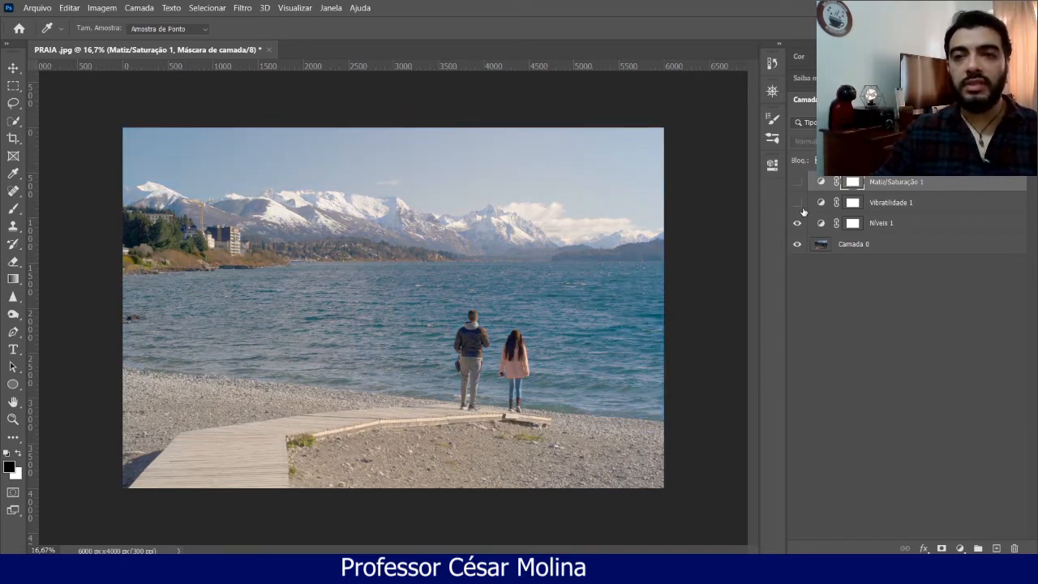
left_click(796, 203)
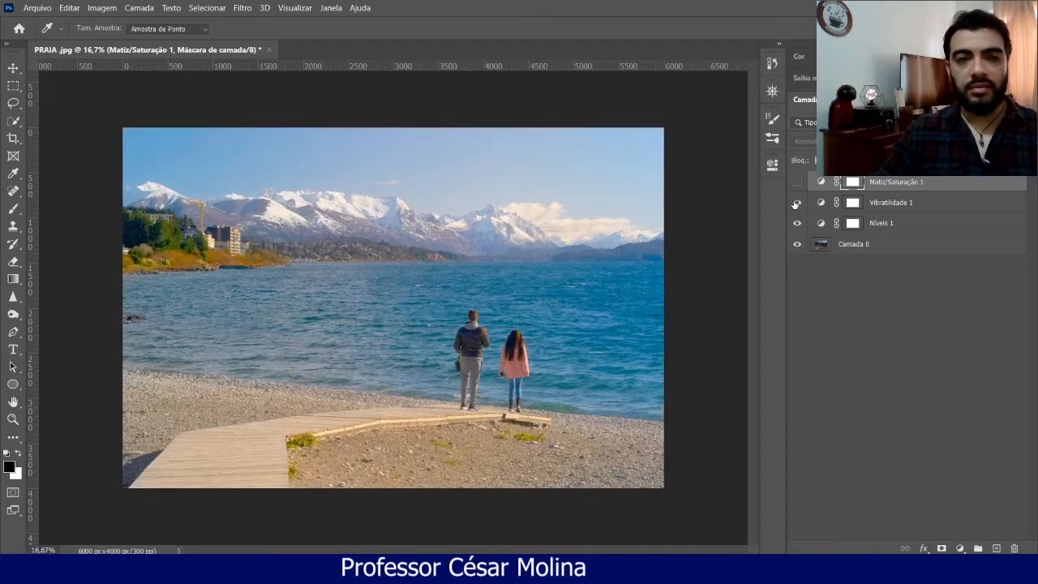
left_click(795, 203)
left_click(796, 204)
left_click(796, 203)
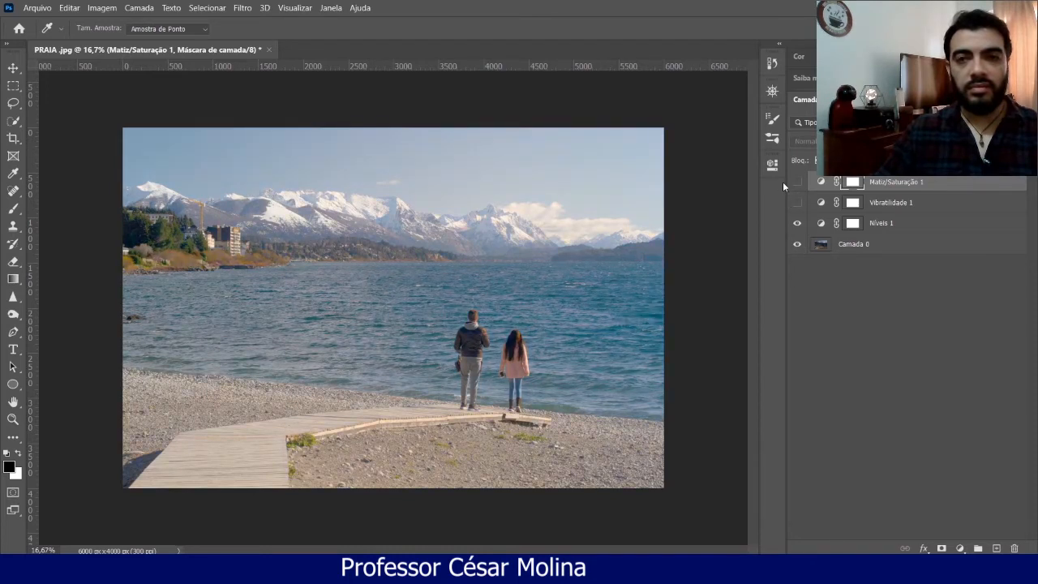
left_click(798, 182)
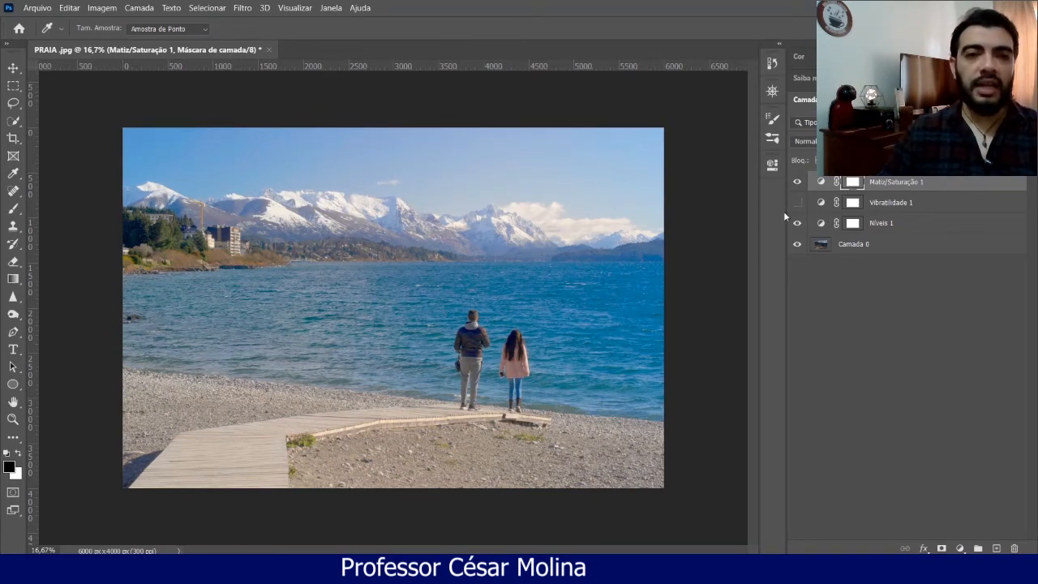
Add a Filtro de Fotos adjustment layer above Matiz/Saturação 1 and choose the Warming Filter (81).
left_click(959, 548)
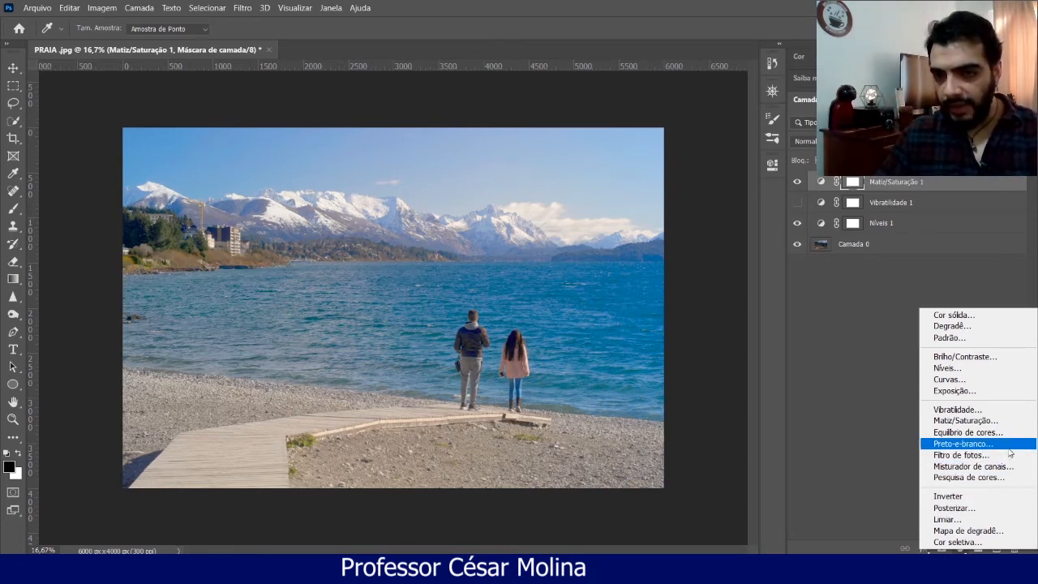
left_click(1010, 460)
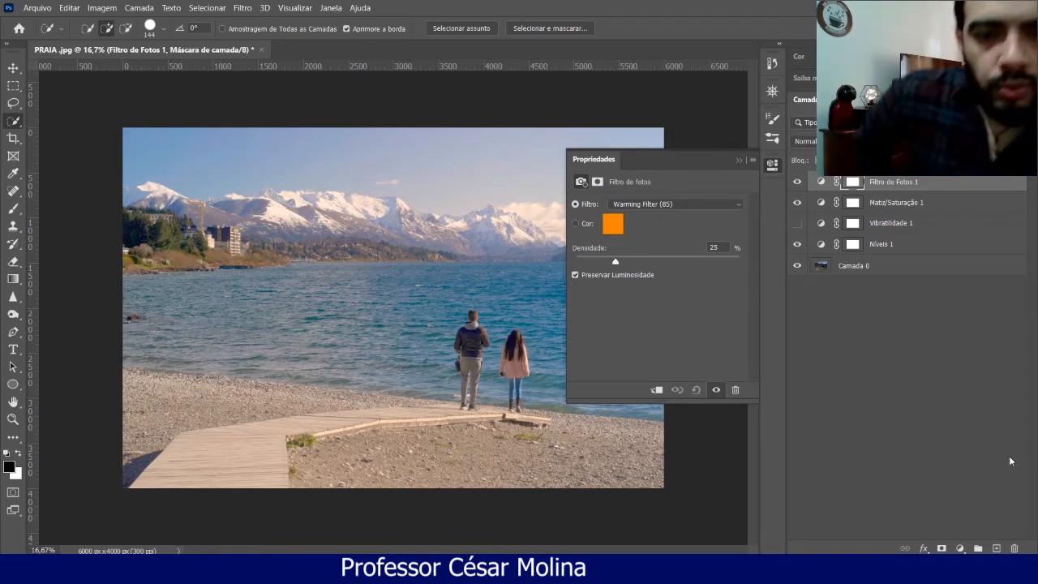
left_click(676, 203)
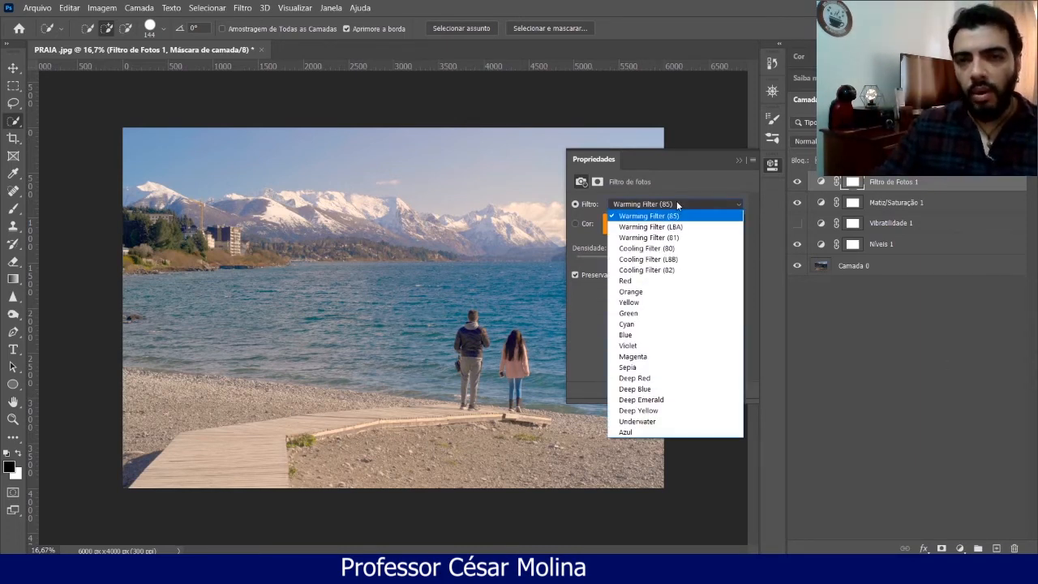
left_click(683, 237)
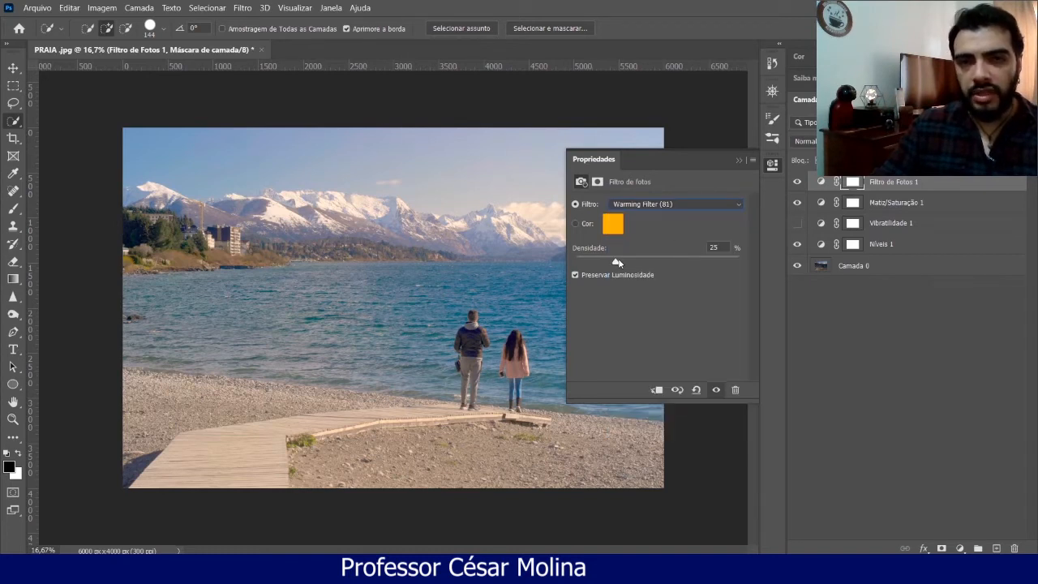
Try different Densidade values for Warming Filter (81), from a subtle 11% up to a strong 85%, and reduce it again.
left_click_drag(616, 262, 592, 266)
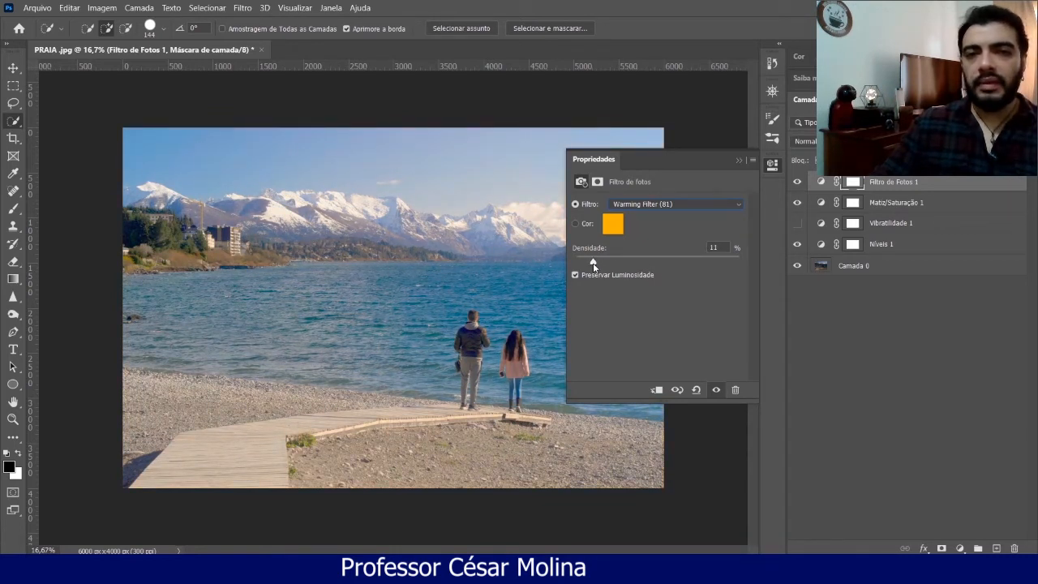
left_click_drag(592, 266, 594, 266)
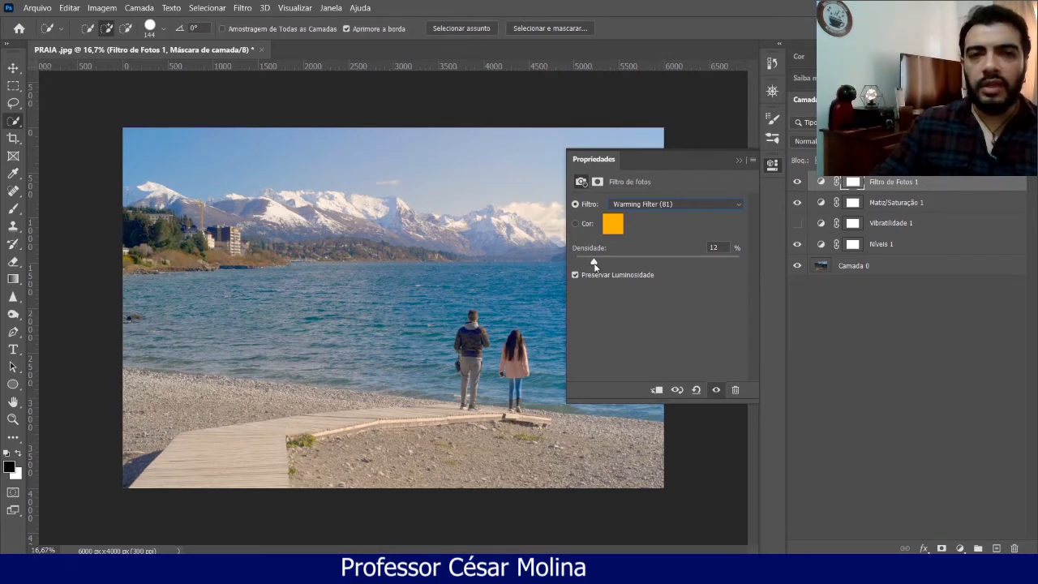
left_click_drag(593, 266, 595, 266)
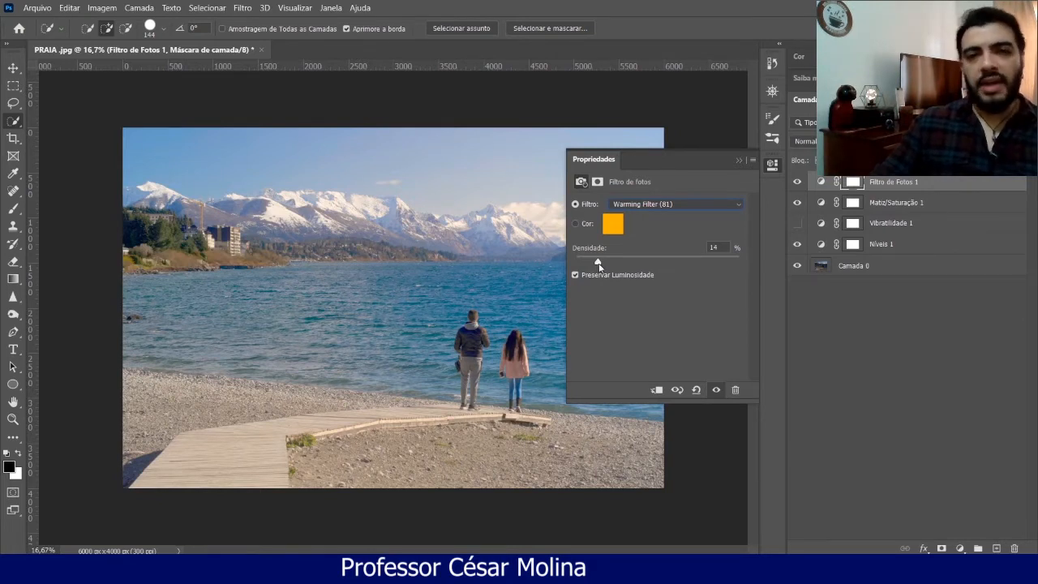
left_click_drag(598, 263, 623, 270)
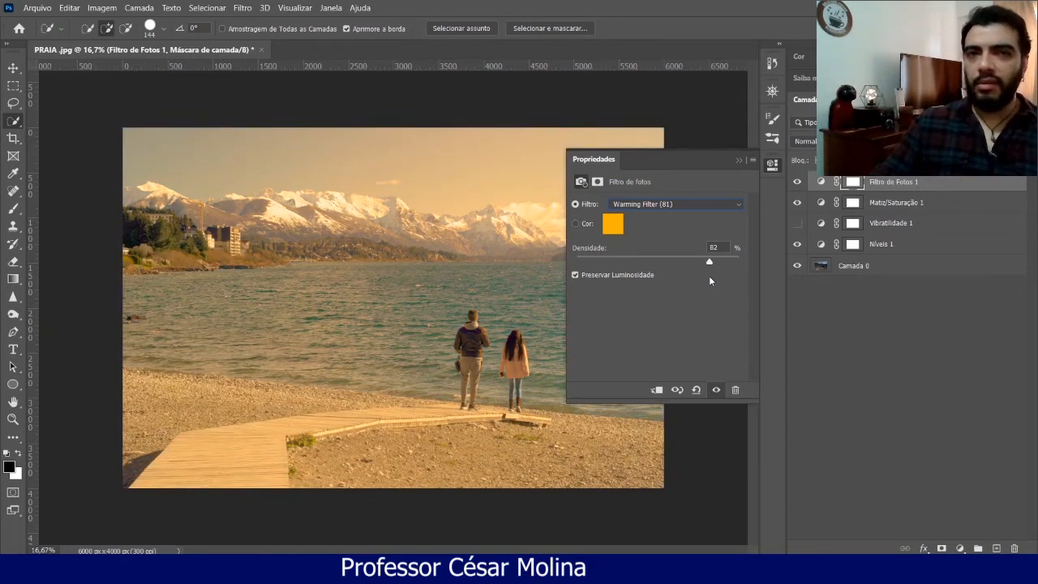
left_click_drag(709, 277, 713, 278)
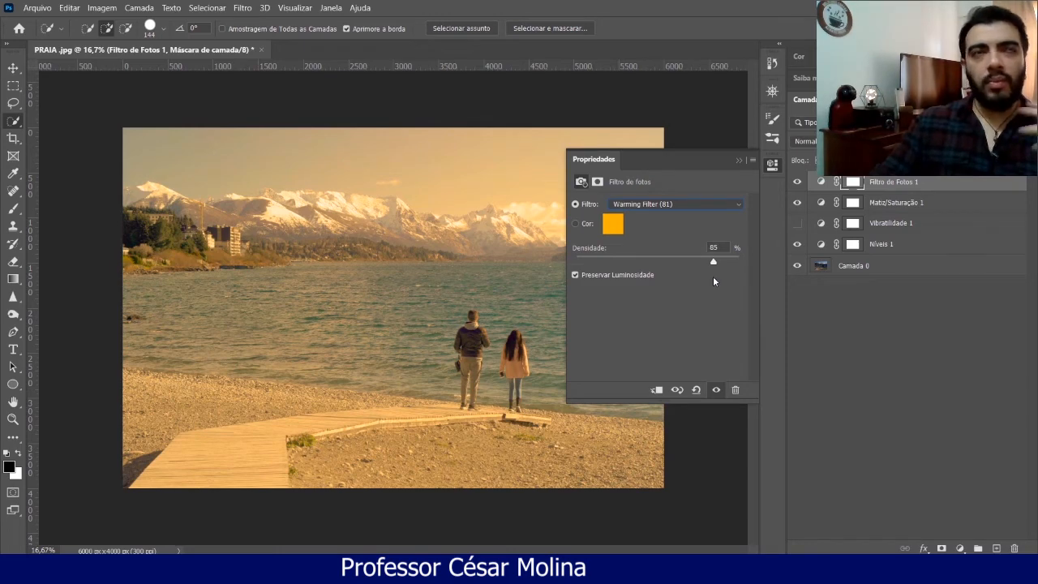
left_click_drag(713, 280, 709, 284)
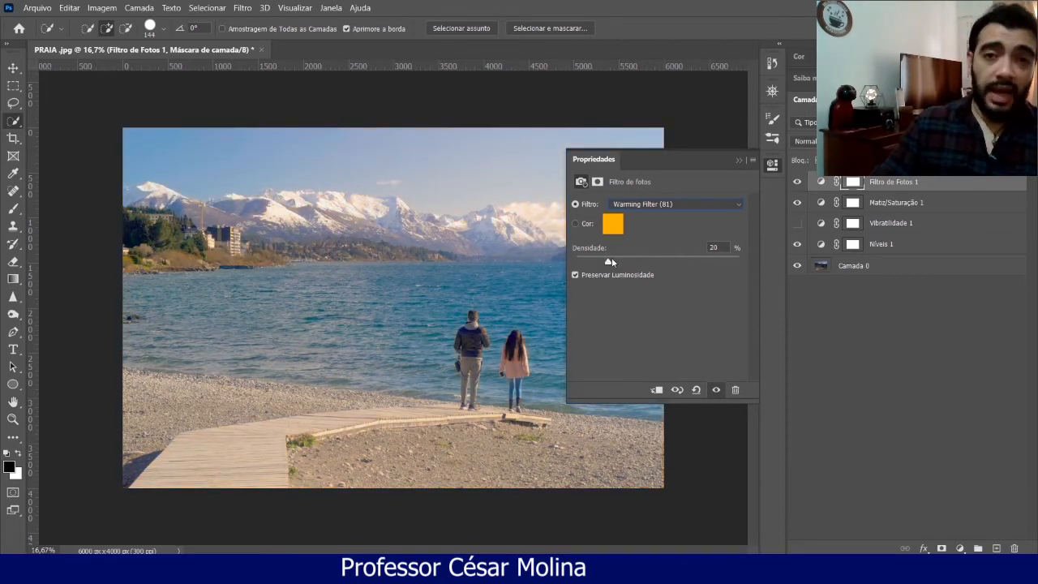
Try the Red and Cooling Filter (82) presets on the photo filter, testing the cooling tint at low Densidade values such as 8% and 18%.
left_click(669, 204)
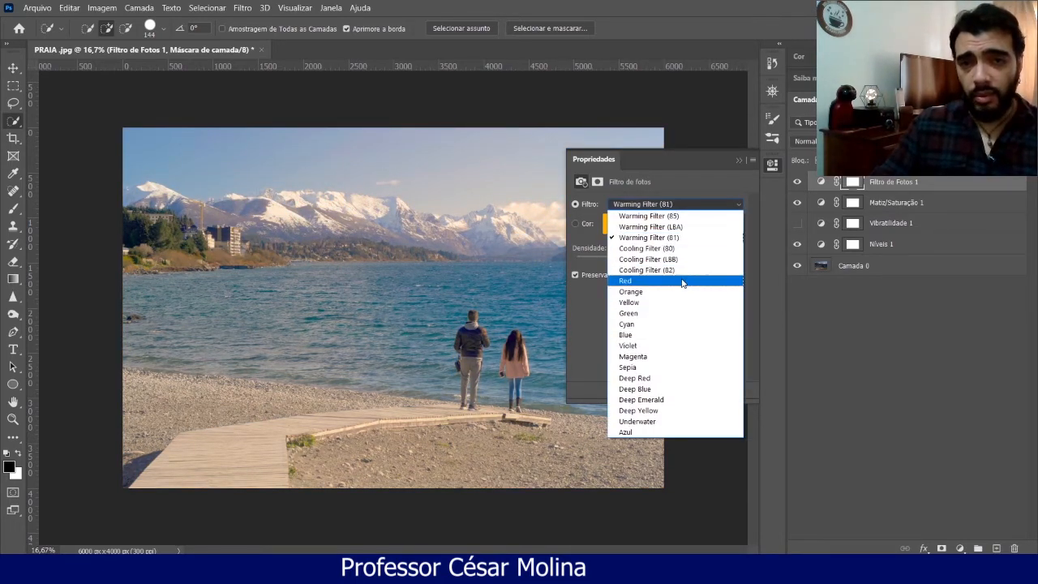
left_click(673, 281)
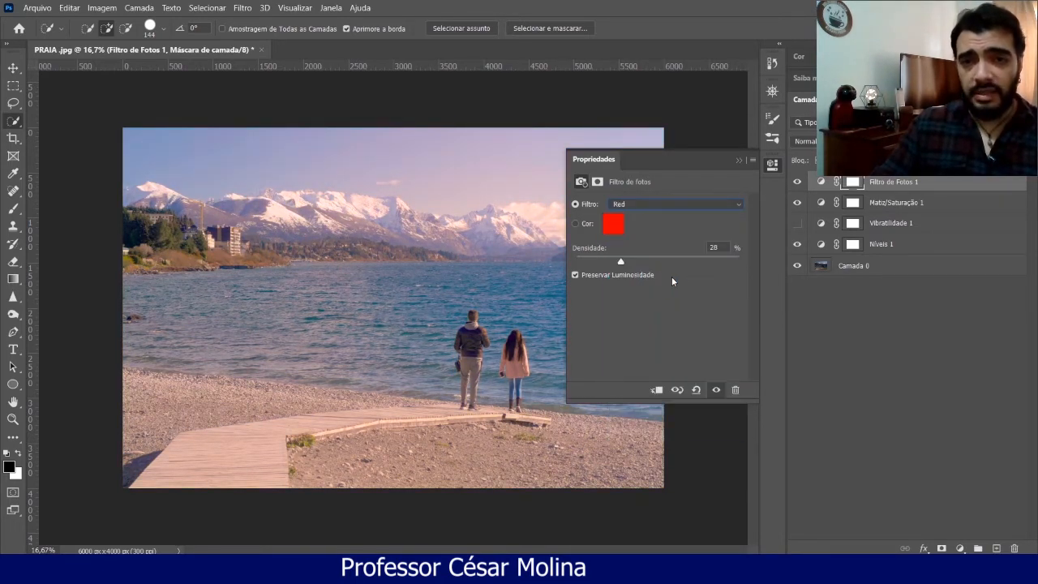
left_click(665, 205)
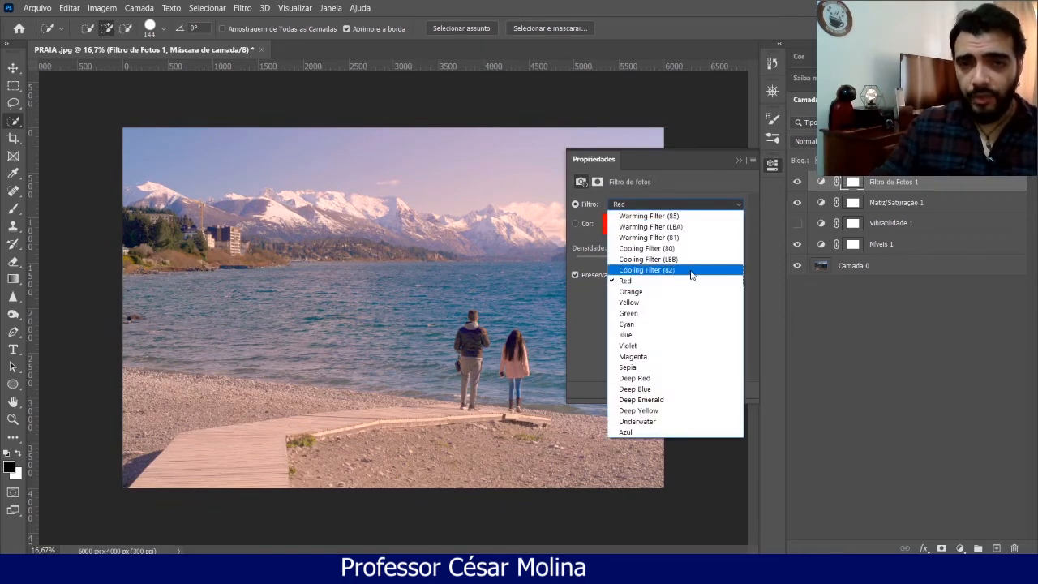
left_click(690, 270)
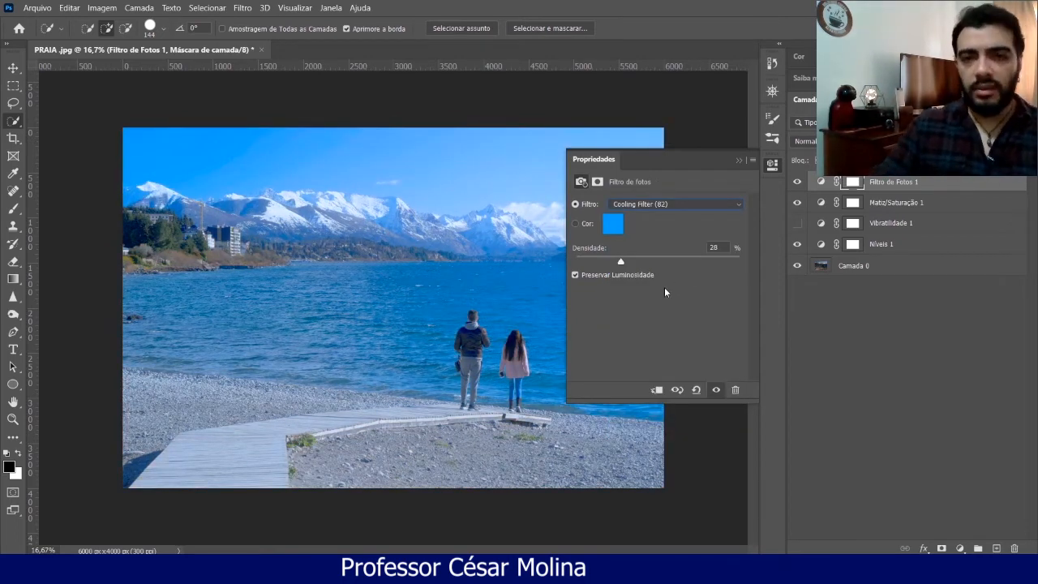
left_click_drag(620, 263, 581, 255)
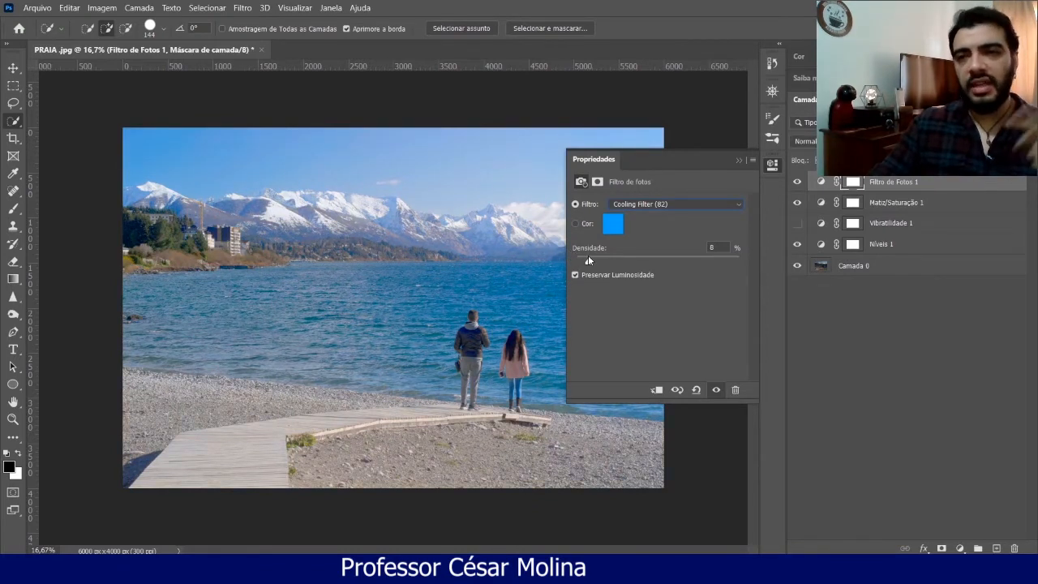
left_click_drag(589, 258, 611, 260)
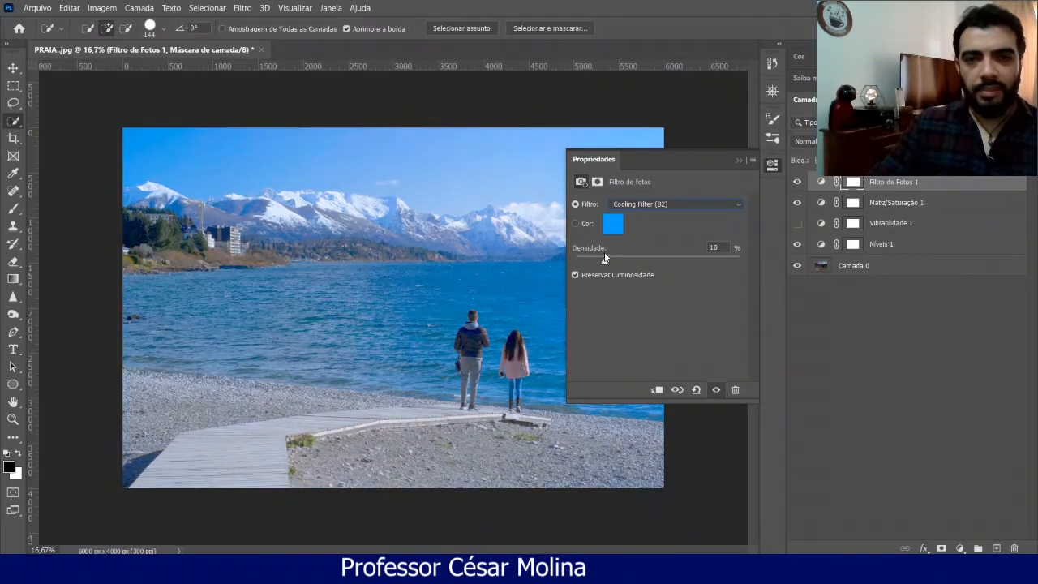
Set the photo filter to Sepia with a Densidade of 59% and collapse its properties.
left_click(649, 206)
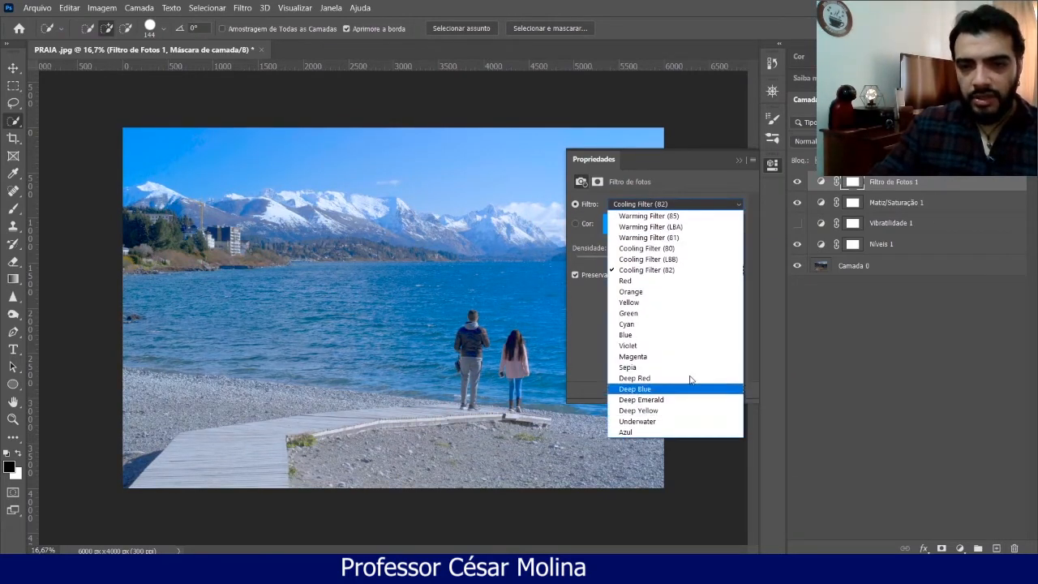
left_click(680, 367)
left_click_drag(611, 262, 643, 265)
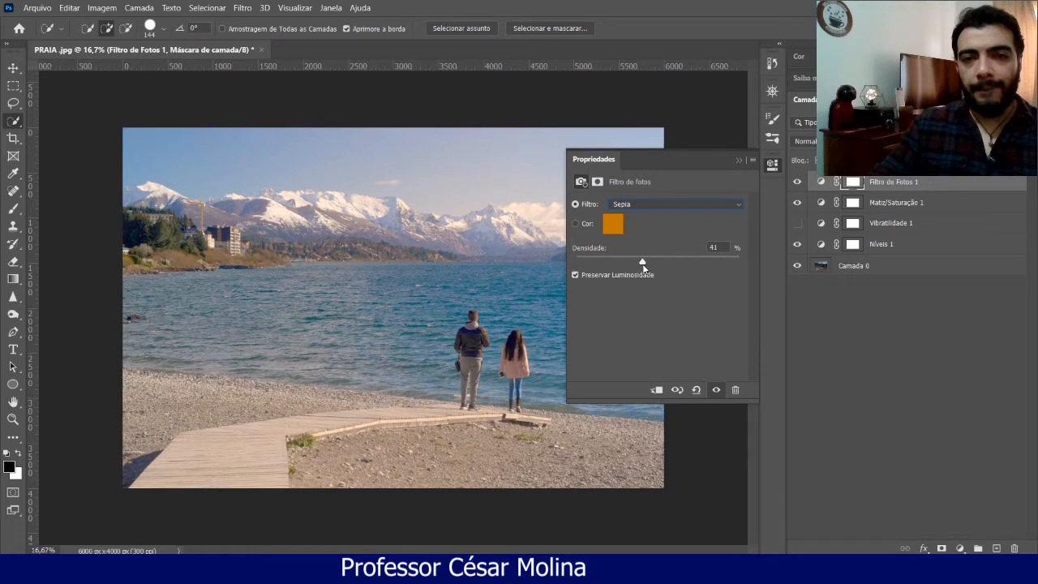
left_click(735, 160)
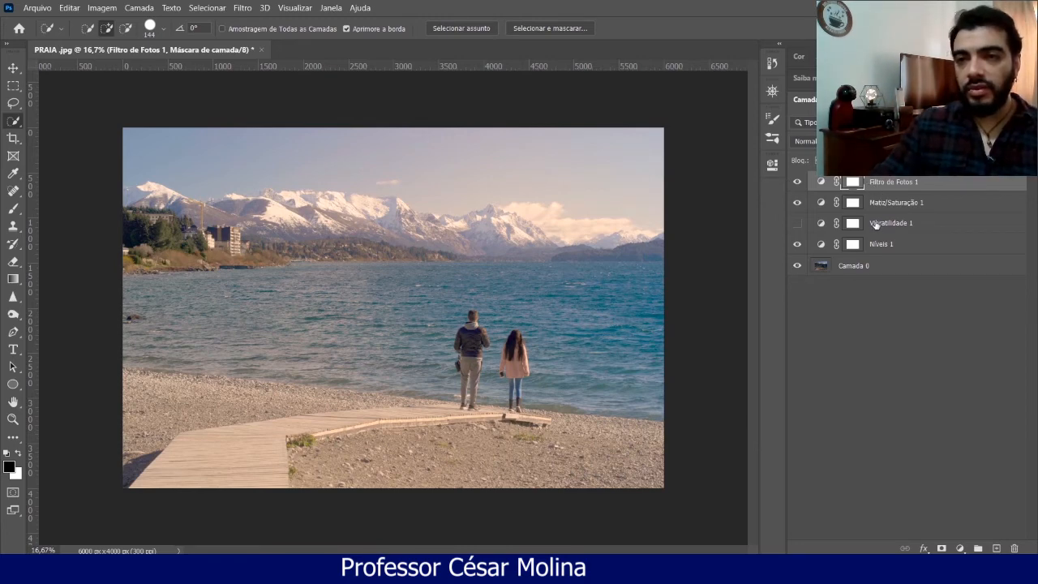
Compare the photo with and without the Filtro de Fotos 1 layer, leaving the layer hidden.
left_click(797, 182)
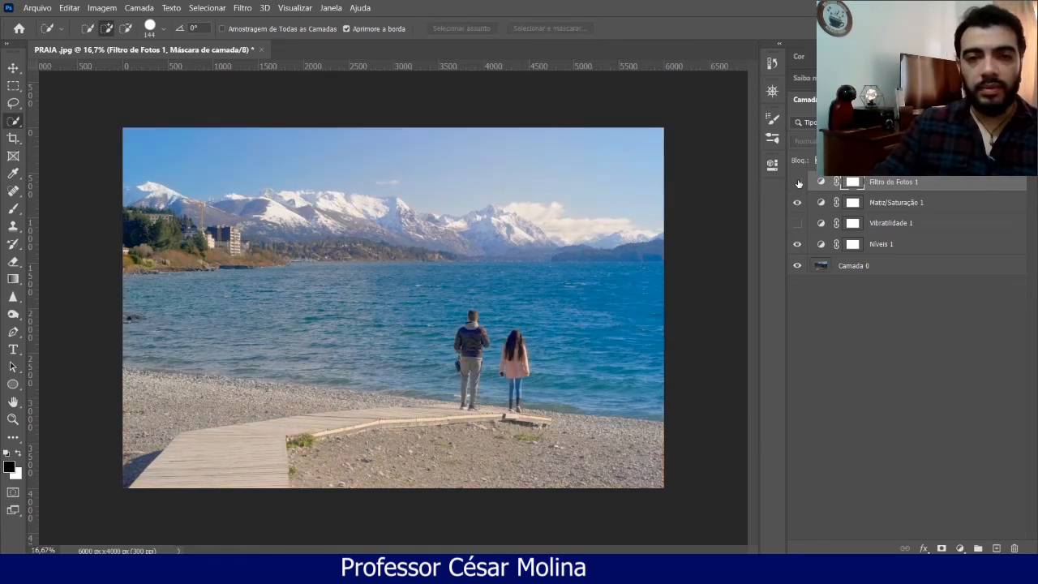
left_click(797, 181)
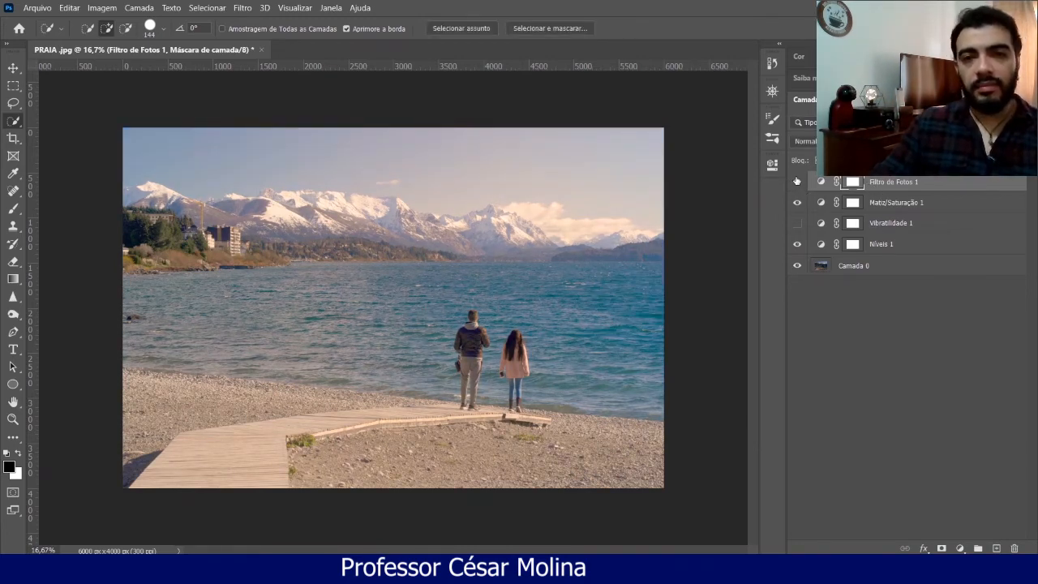
left_click(797, 182)
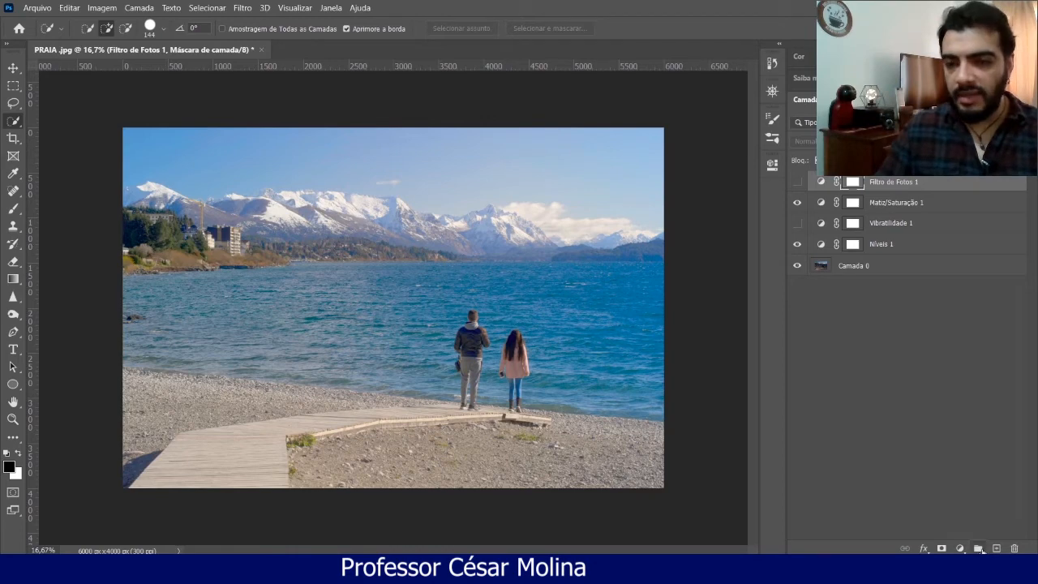
Add a second Matiz/Saturação adjustment layer at the top of the stack and restrict it to the Verdes range.
left_click(959, 548)
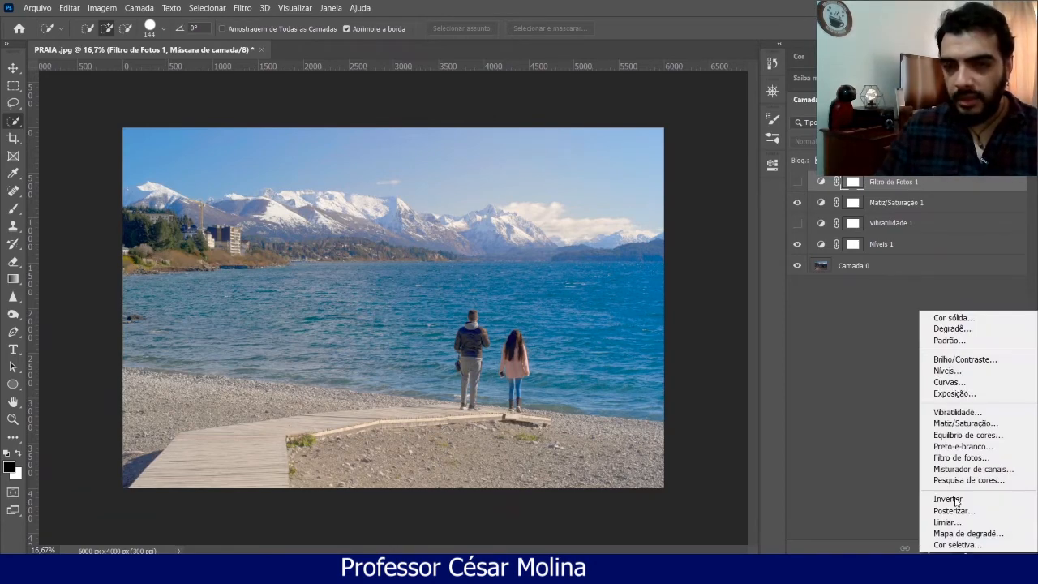
left_click(961, 423)
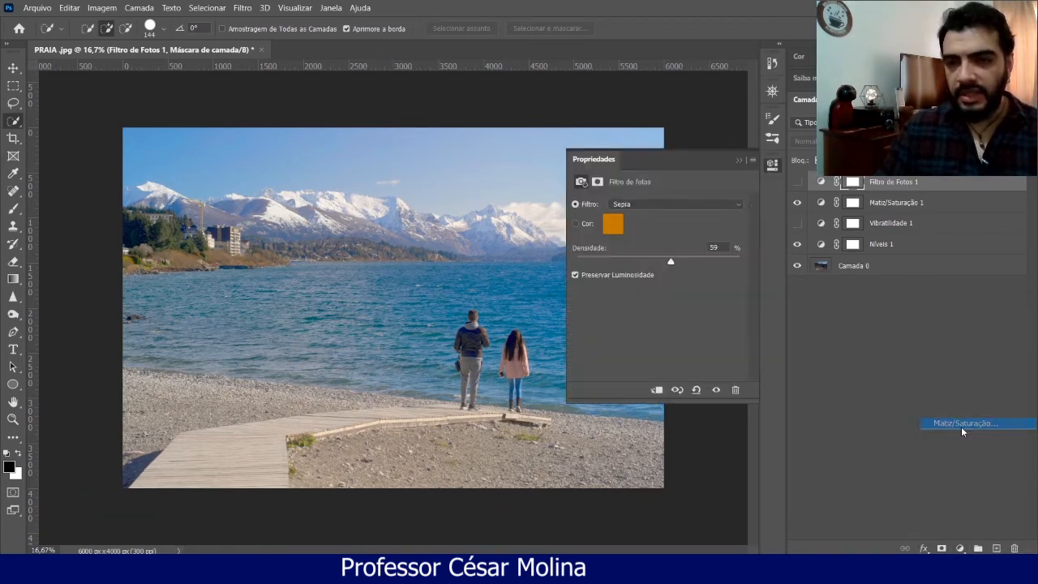
left_click(653, 222)
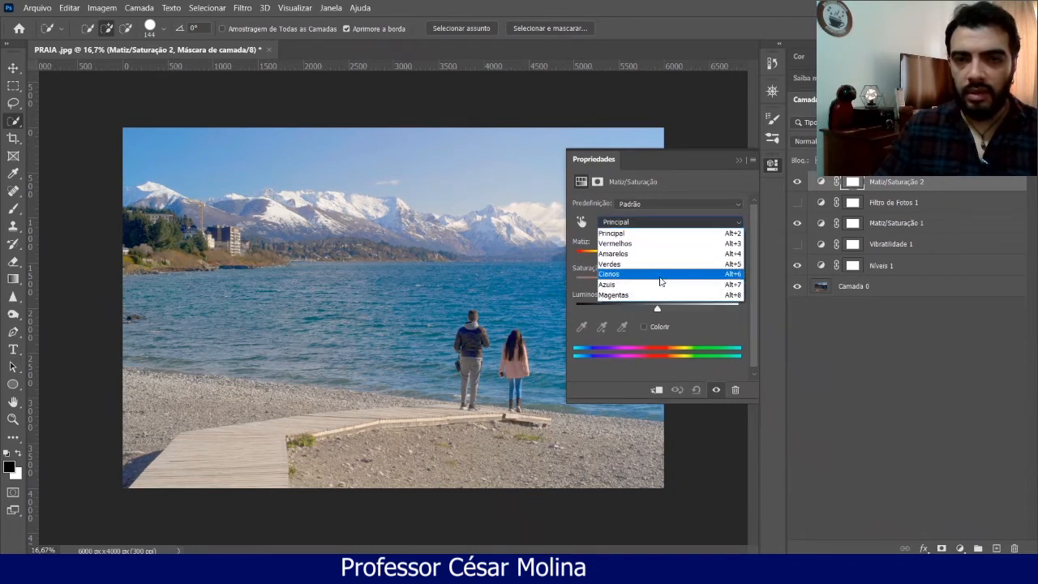
left_click(664, 268)
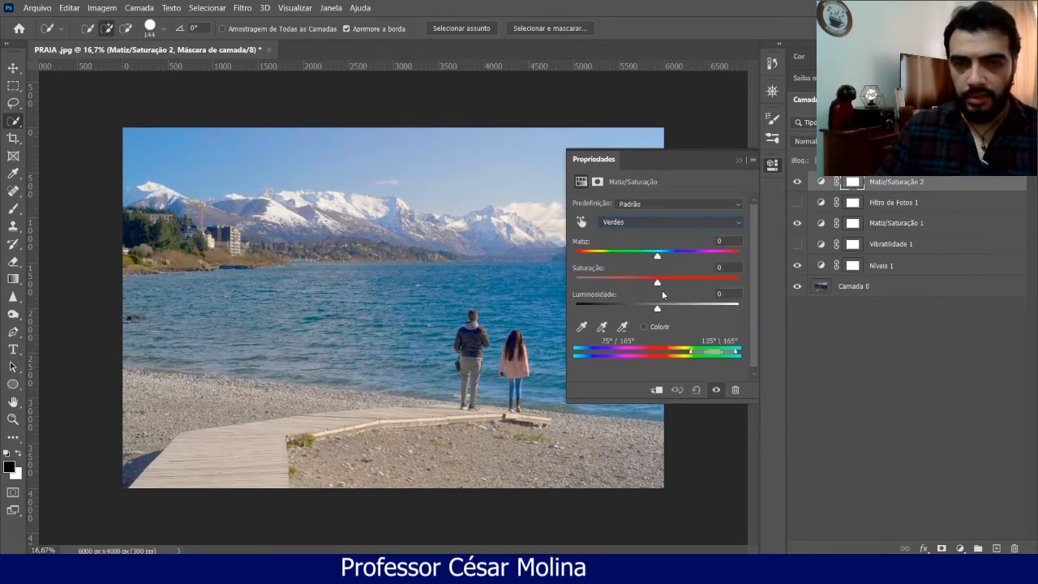
Sample the green of the shoreline trees with the adjustment's eyedropper and raise the sampled range's Saturação to +63.
left_click(582, 327)
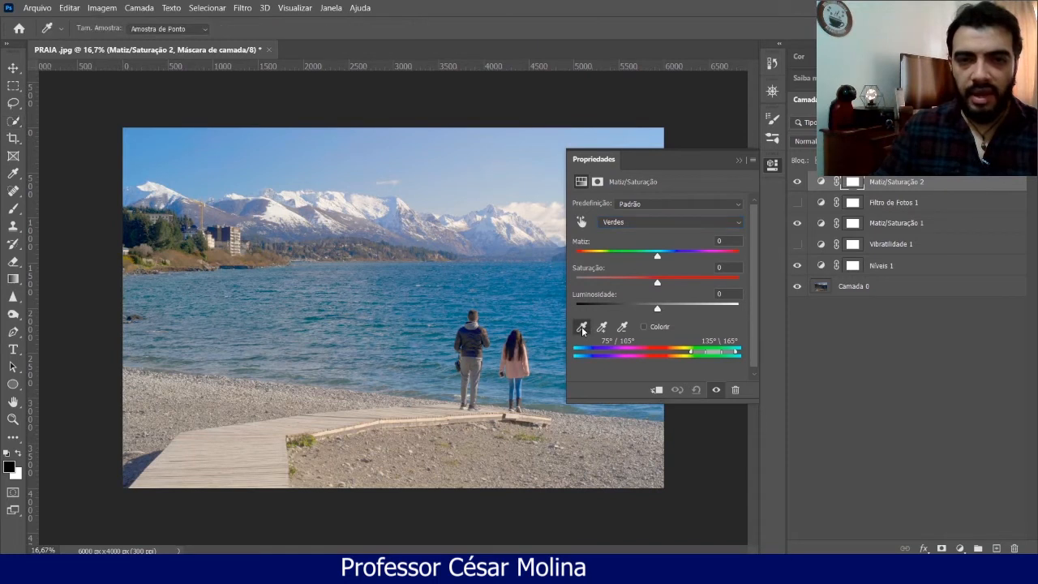
left_click(168, 224)
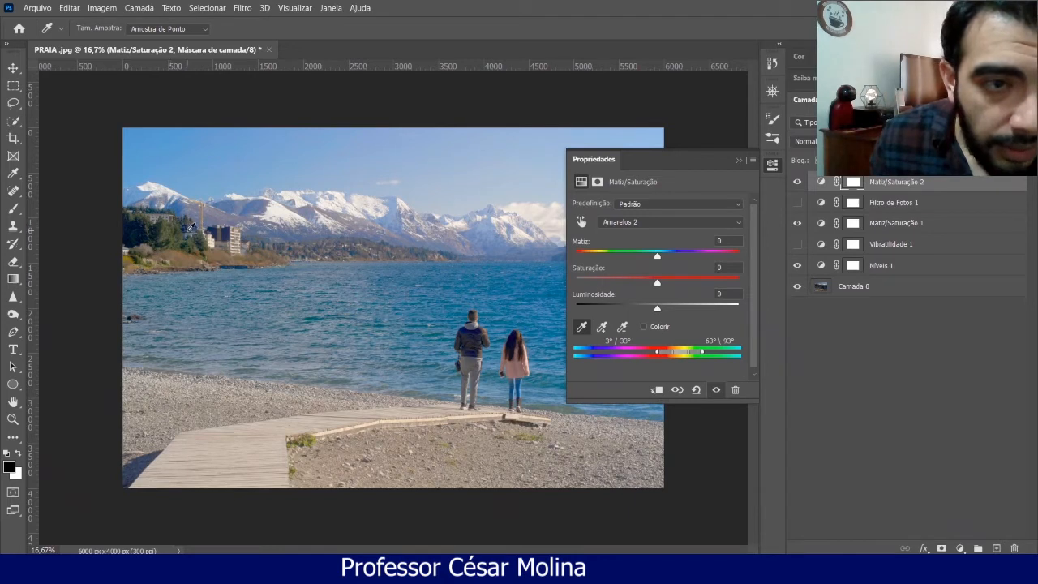
left_click(182, 231)
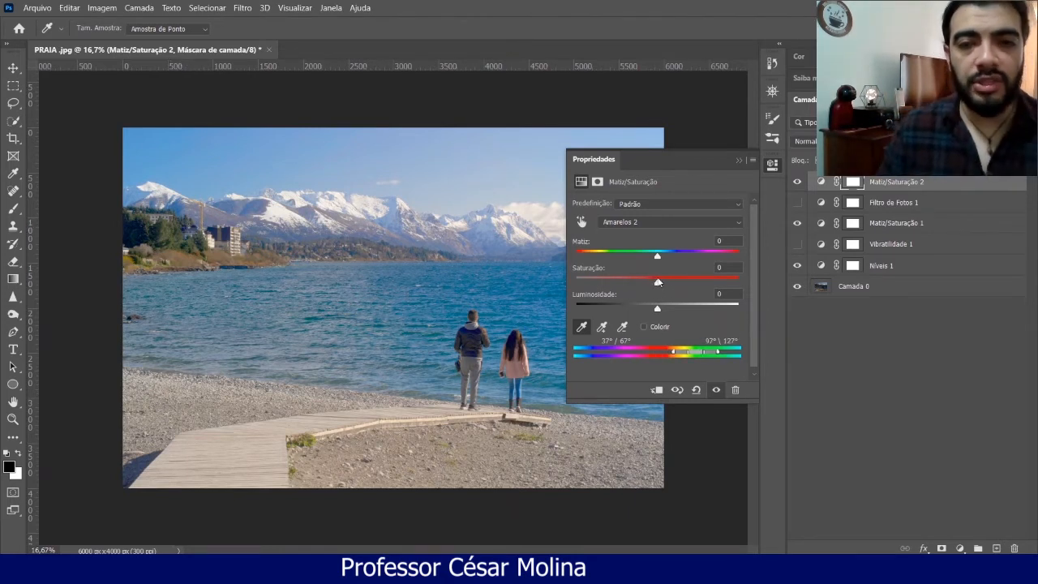
left_click_drag(658, 281, 710, 290)
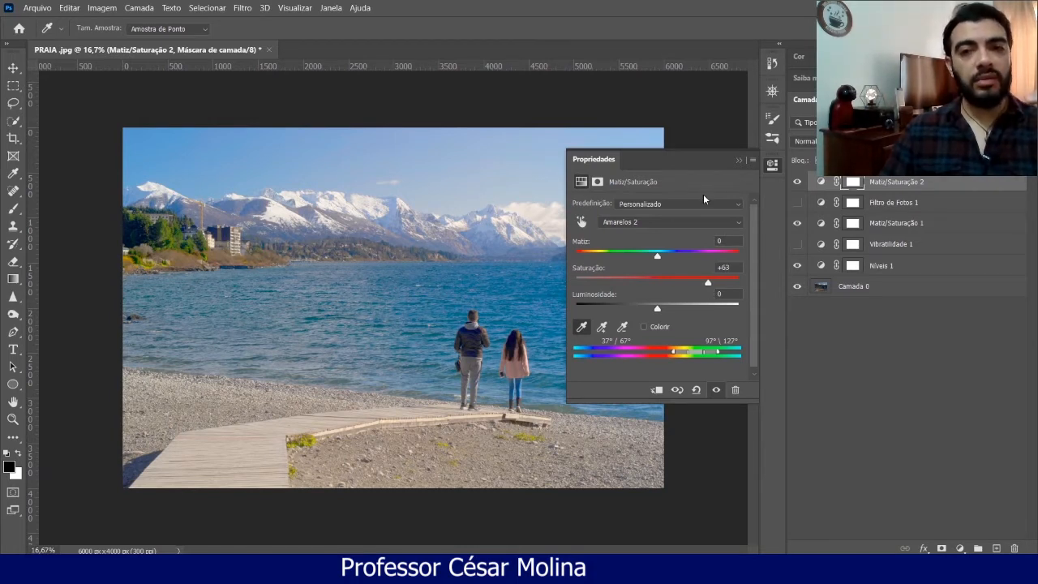
left_click(738, 160)
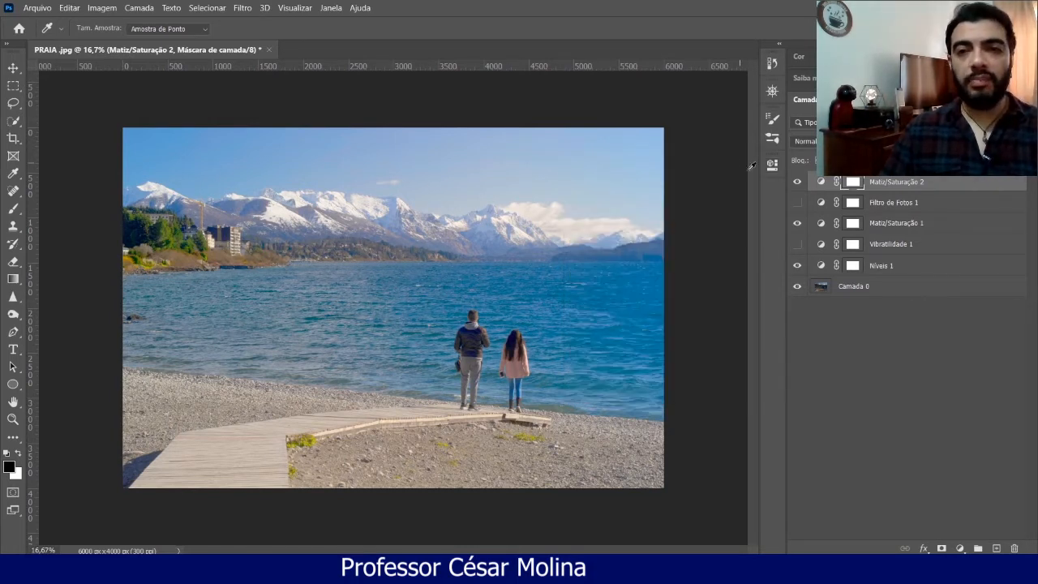
Compare the photo by toggling the visibility of Matiz/Saturação 2 and Filtro de Fotos 1, leaving only the photo filter of the two hidden.
left_click(797, 183)
left_click(797, 182)
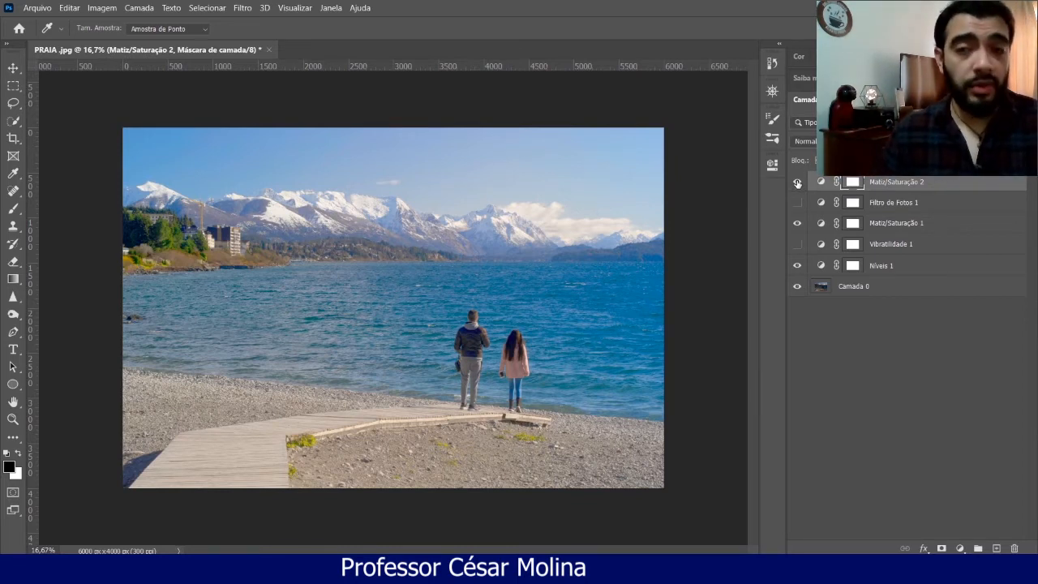
left_click(797, 203)
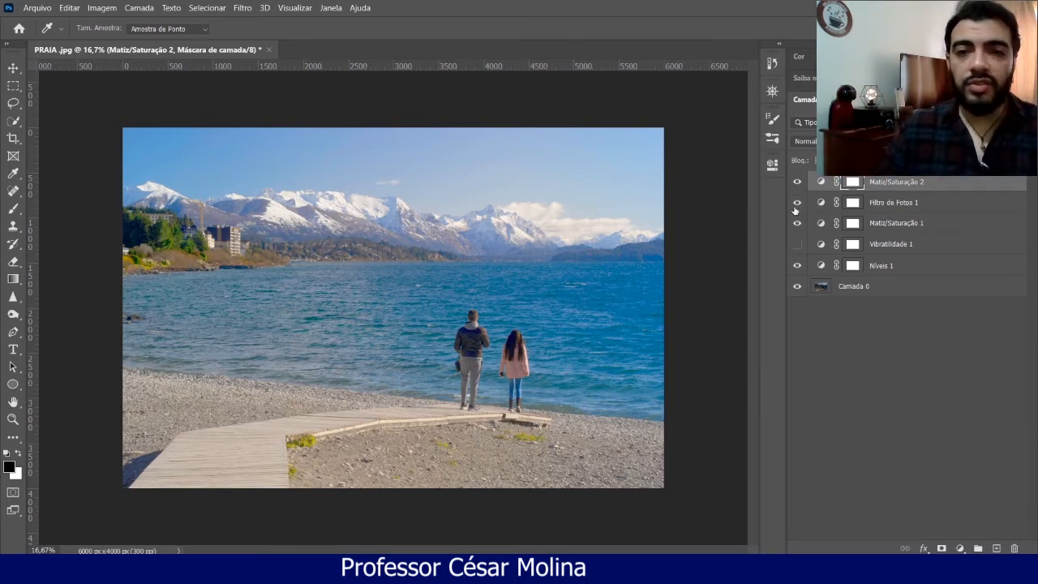
left_click(795, 207)
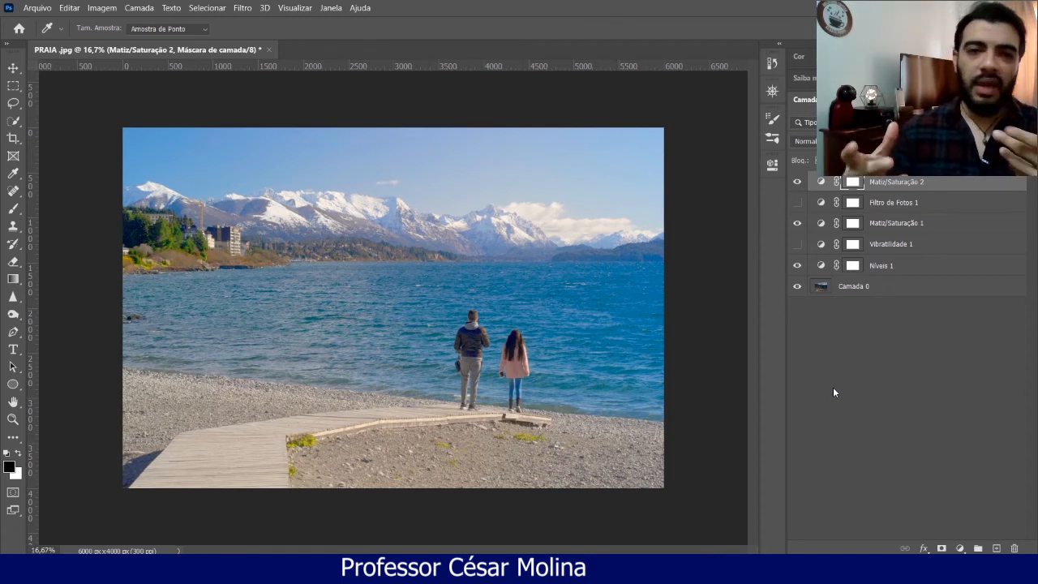
Add an Equilíbrio de Cores adjustment layer at the top of the stack and set its midtone Amarelo–Azul balance to -21.
left_click(959, 548)
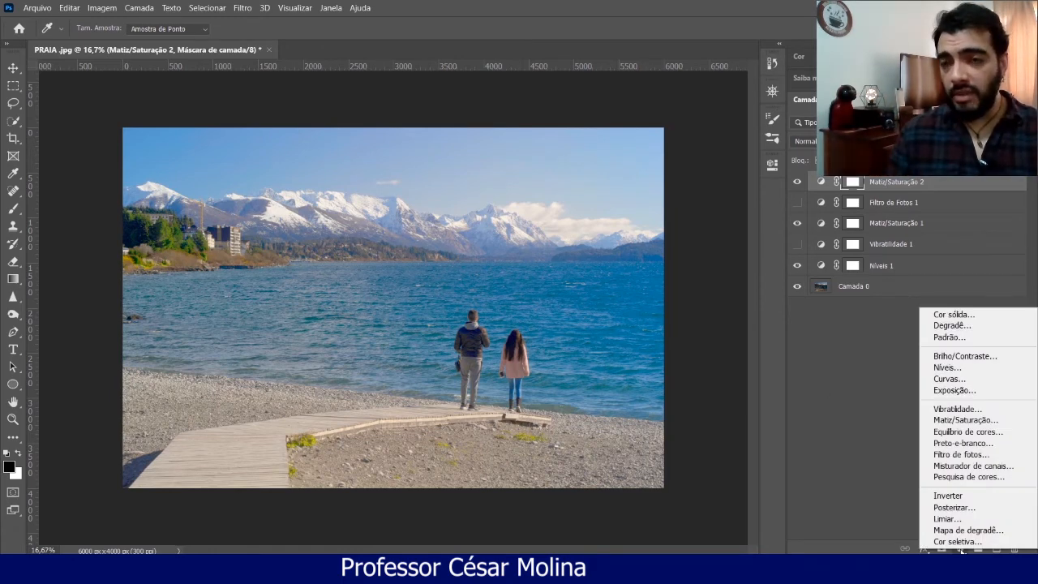
left_click(975, 433)
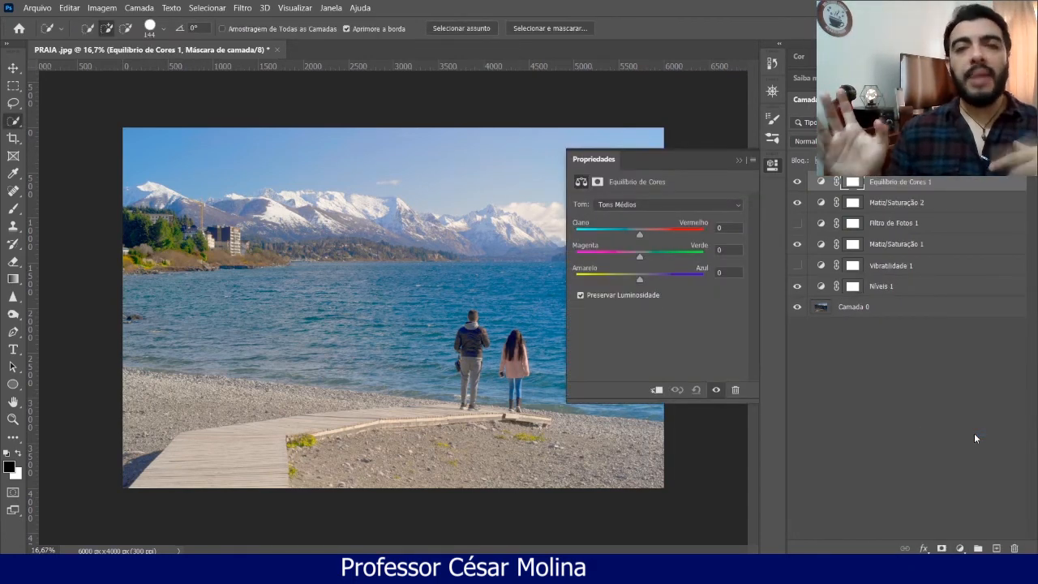
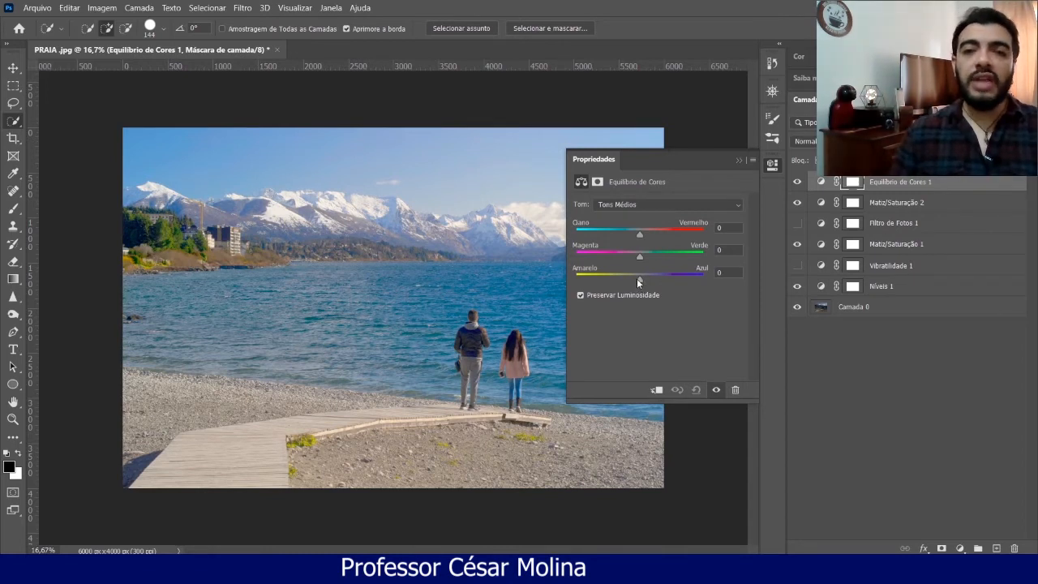
left_click_drag(640, 282, 626, 278)
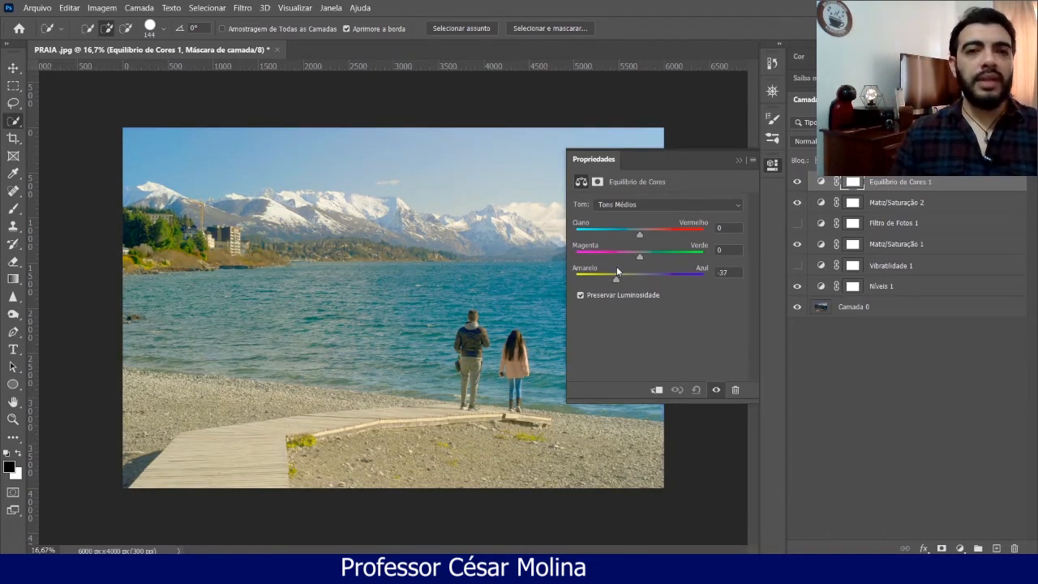
left_click_drag(616, 267, 617, 268)
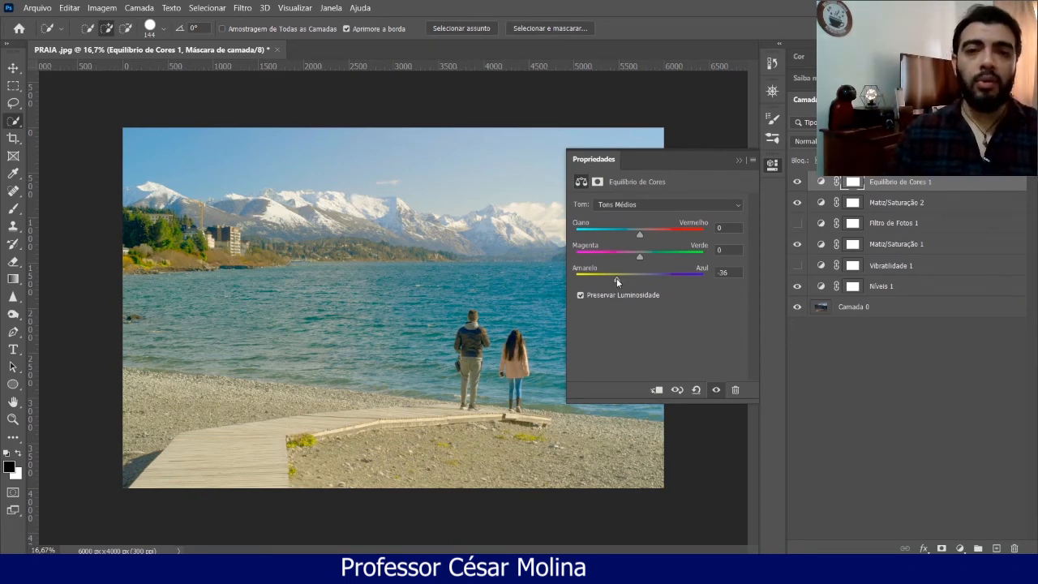
left_click_drag(616, 279, 623, 280)
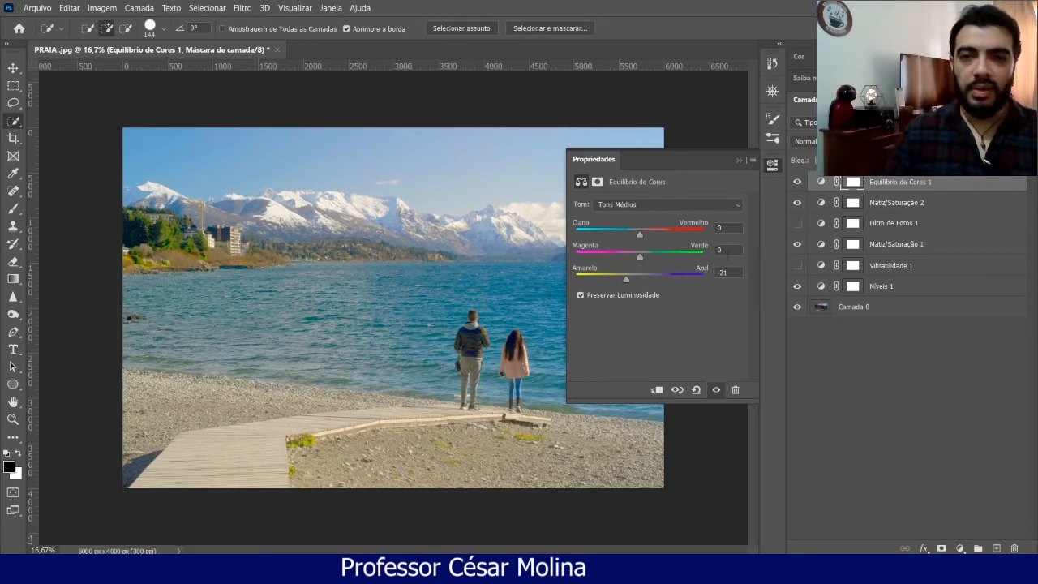
Set the colour balance's midtone Magenta–Verde value to -21 and Ciano–Vermelho to -5.
left_click_drag(638, 260, 634, 253)
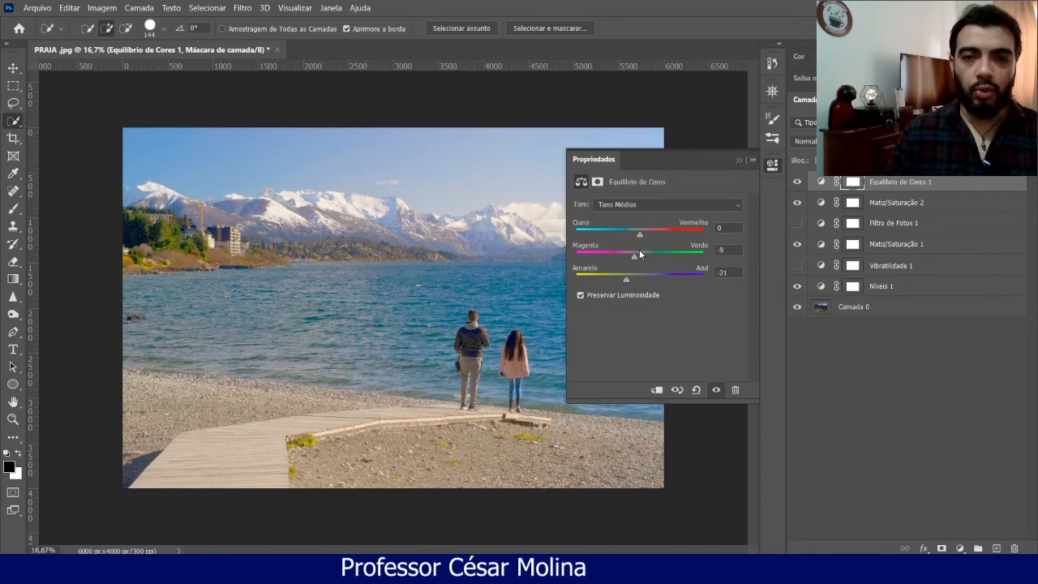
left_click_drag(633, 258, 626, 257)
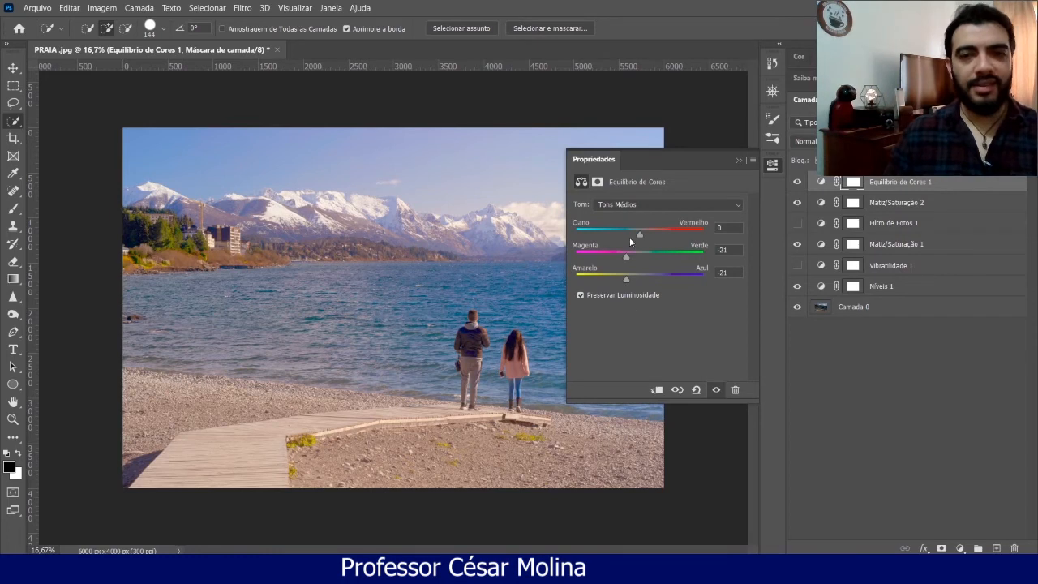
left_click_drag(640, 235, 643, 236)
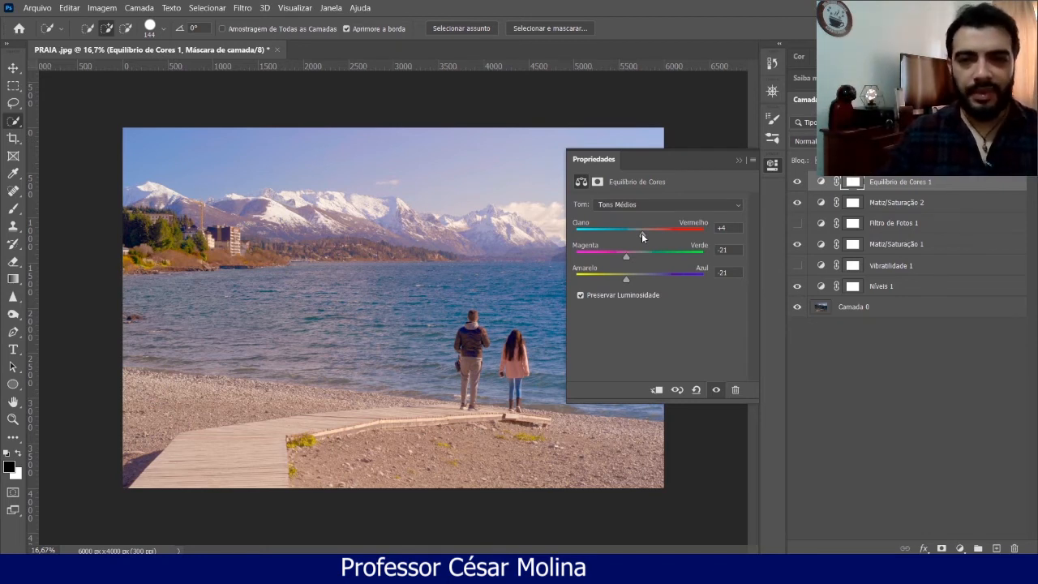
left_click_drag(641, 235, 652, 237)
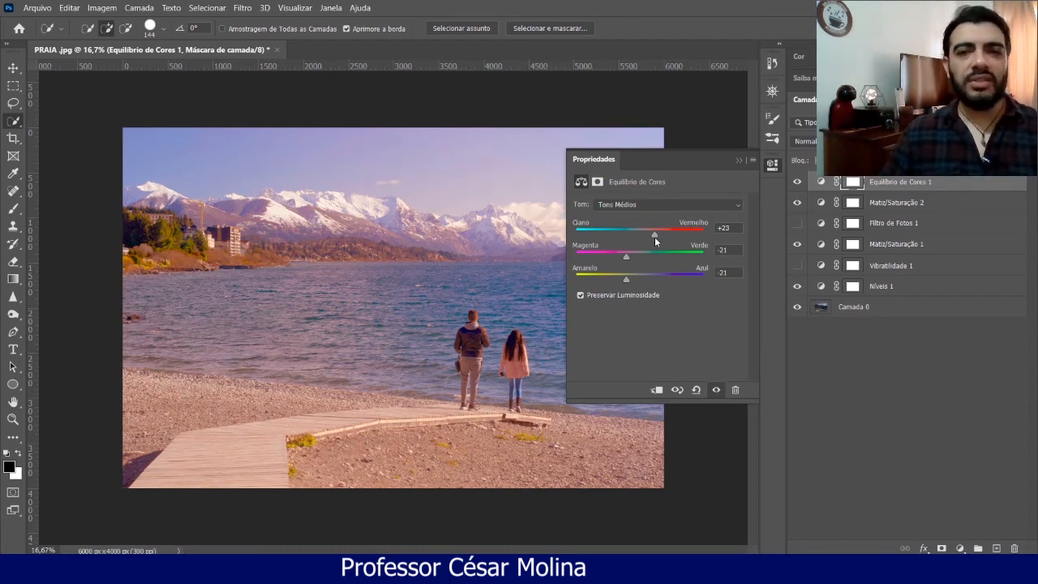
left_click_drag(654, 237, 604, 230)
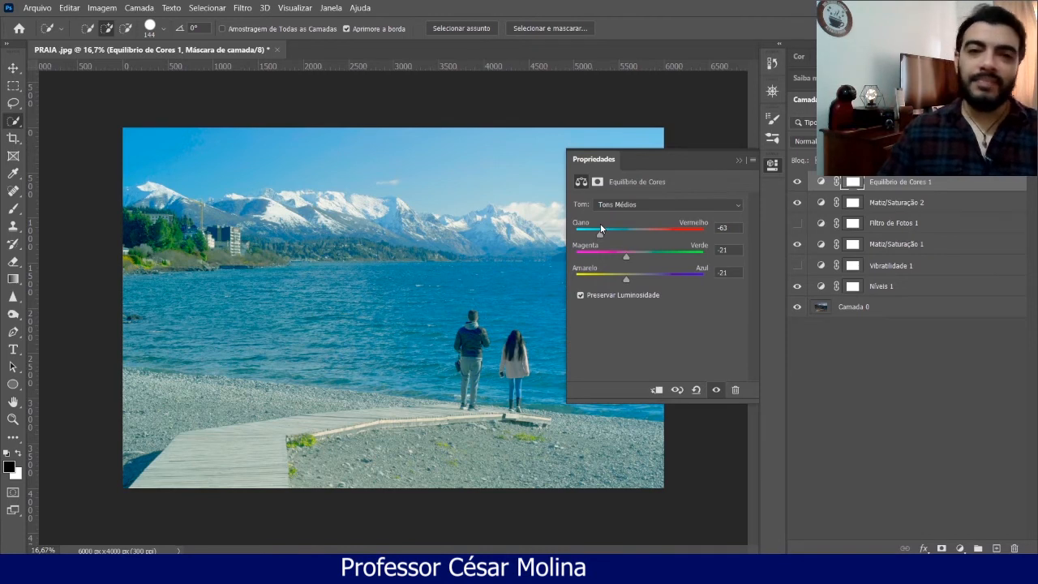
left_click_drag(601, 229, 636, 236)
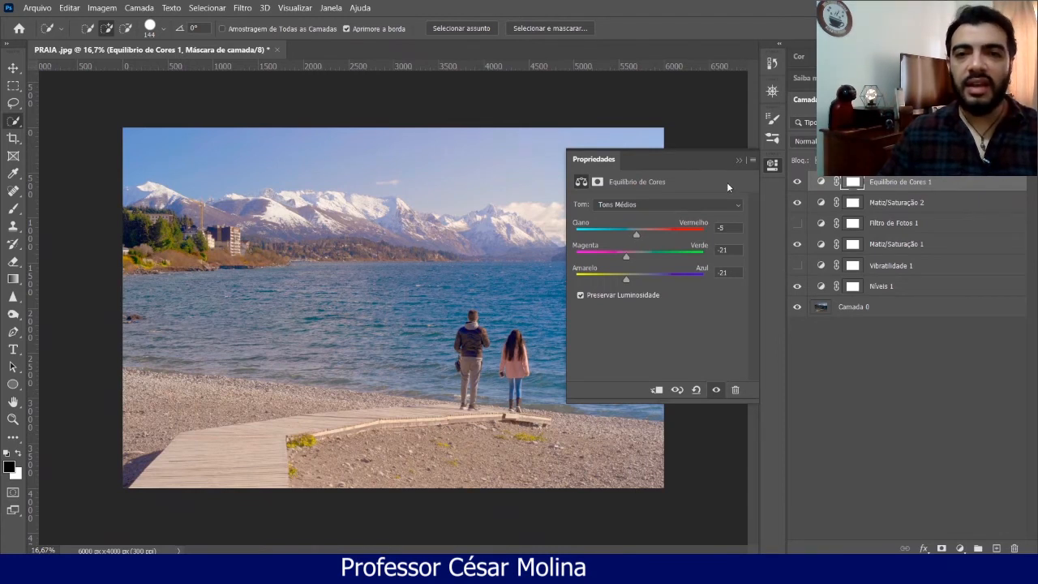
left_click(737, 161)
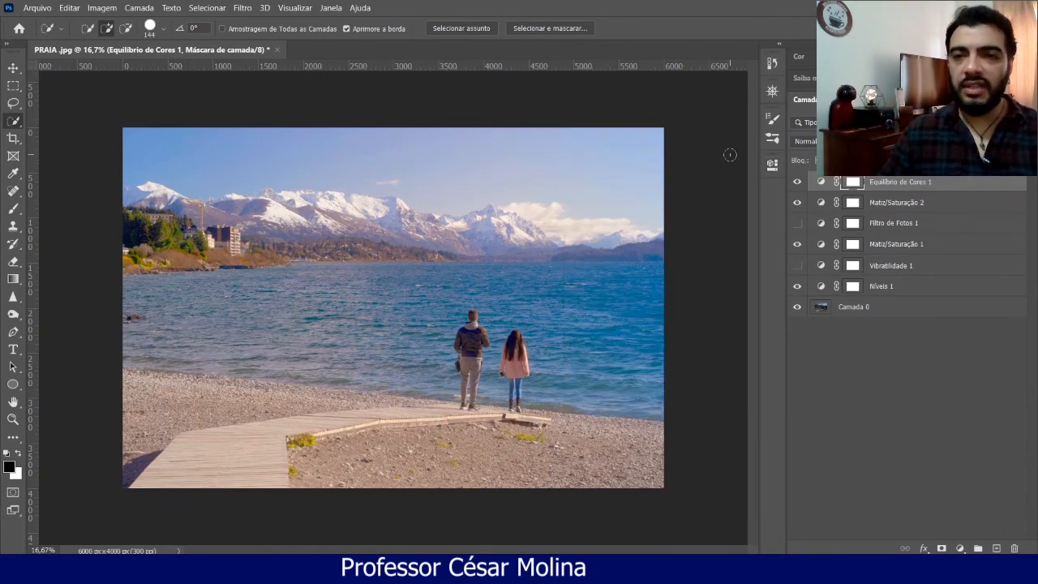
Compare the photo with and without the Equilíbrio de Cores 1 layer, leaving it visible.
left_click(798, 183)
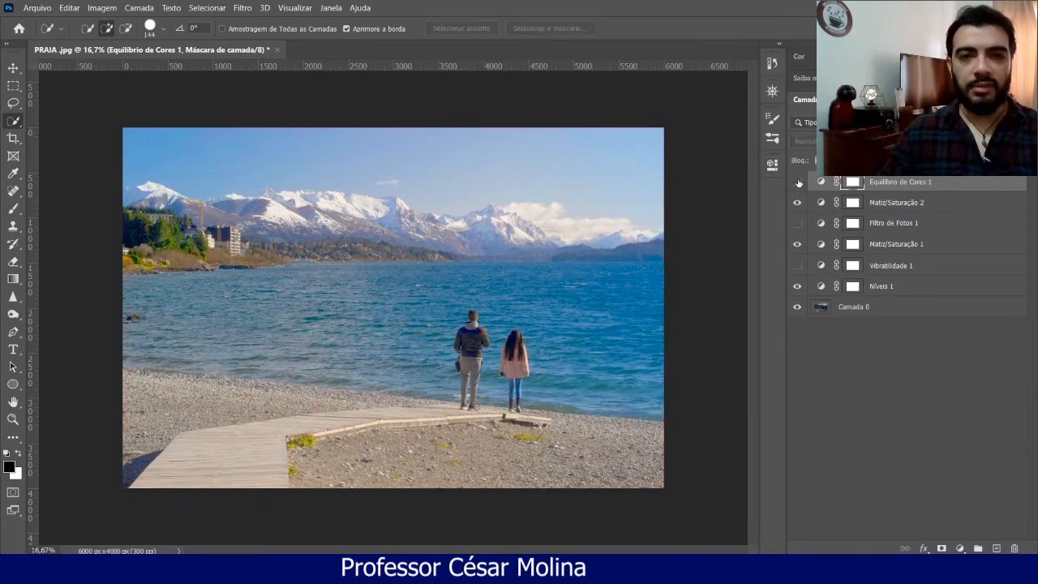
left_click(798, 183)
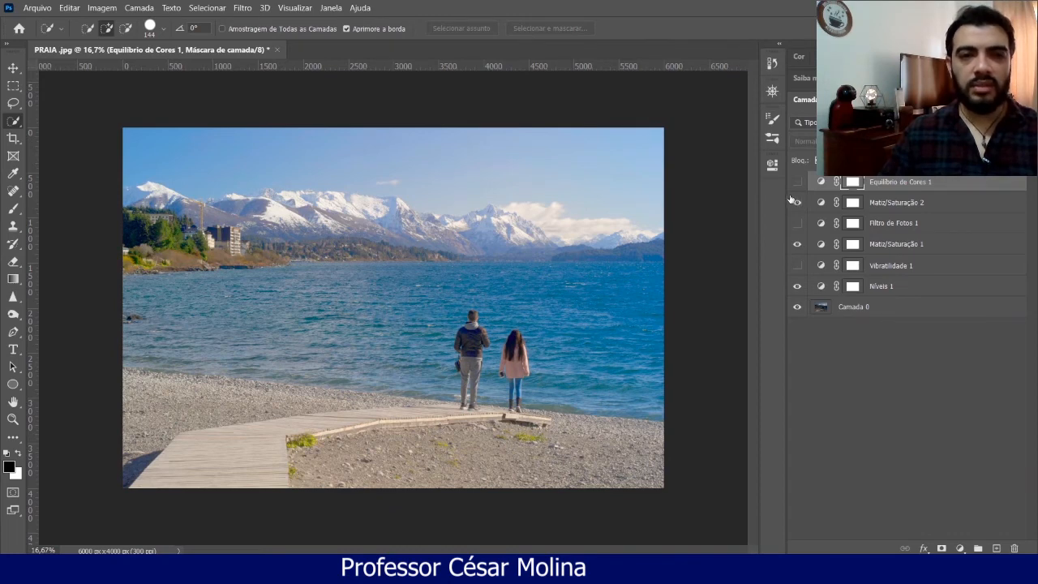
left_click(797, 182)
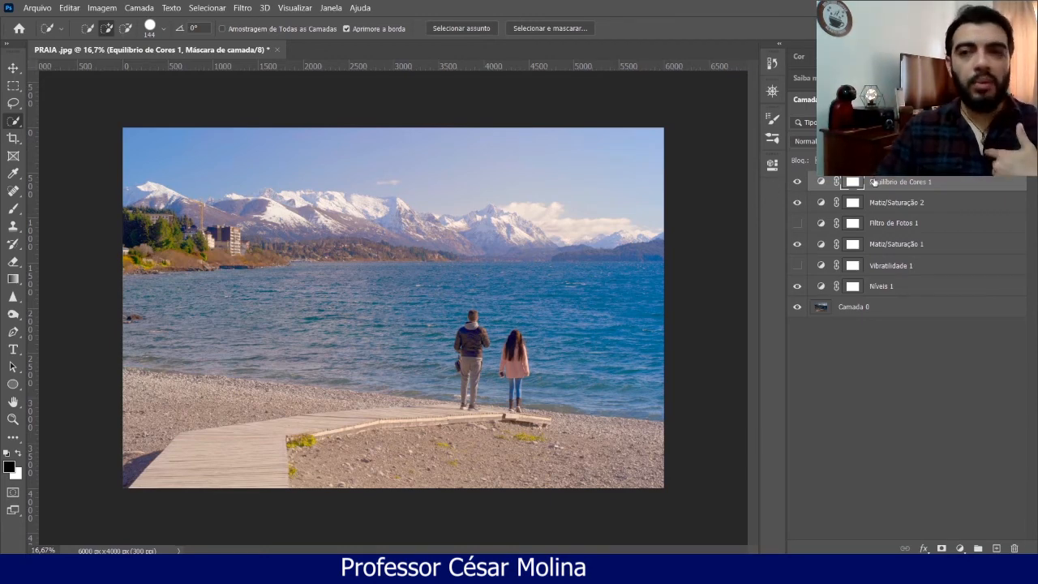
Readjust the Magenta–Verde balance of Equilíbrio de Cores 1 to -19 and compare the photo with and without the layer.
double_click(876, 181)
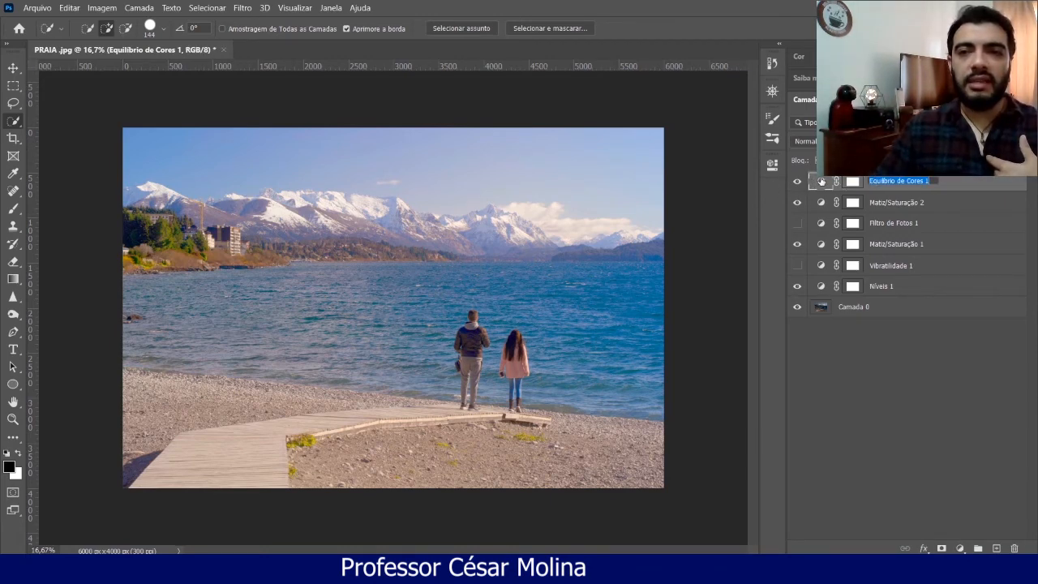
double_click(820, 182)
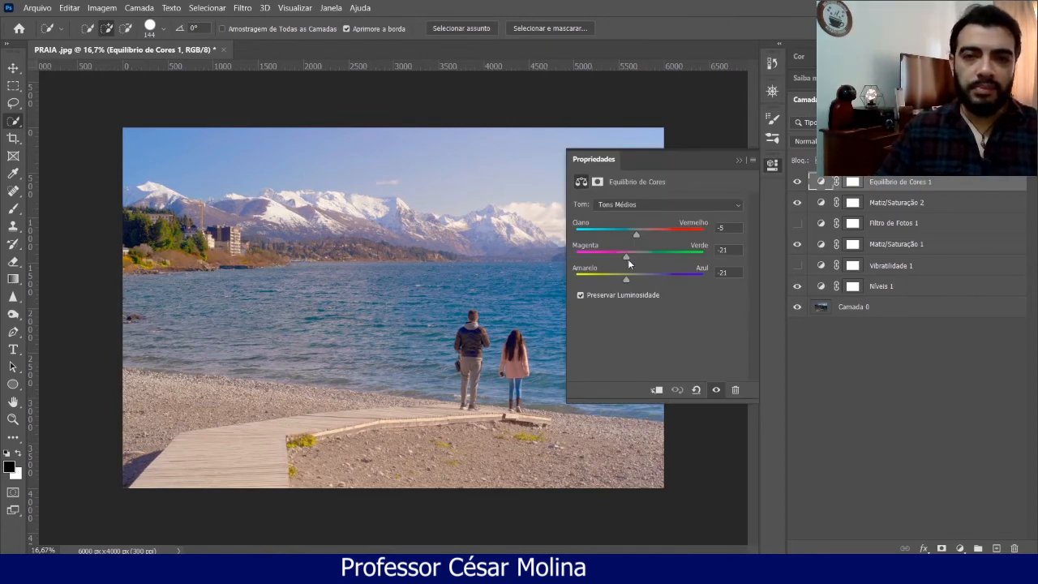
left_click_drag(626, 256, 636, 260)
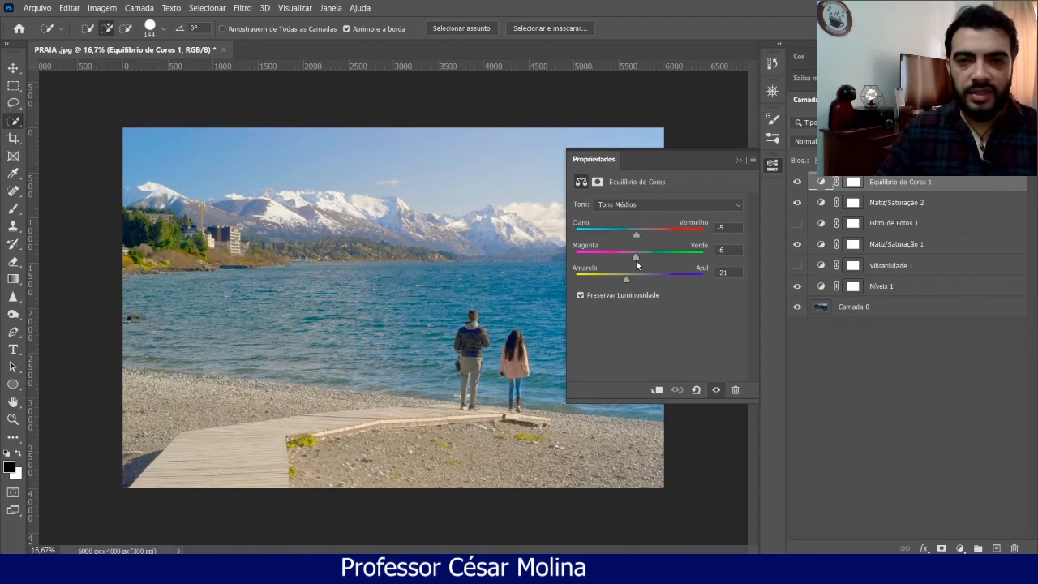
left_click_drag(636, 260, 640, 265)
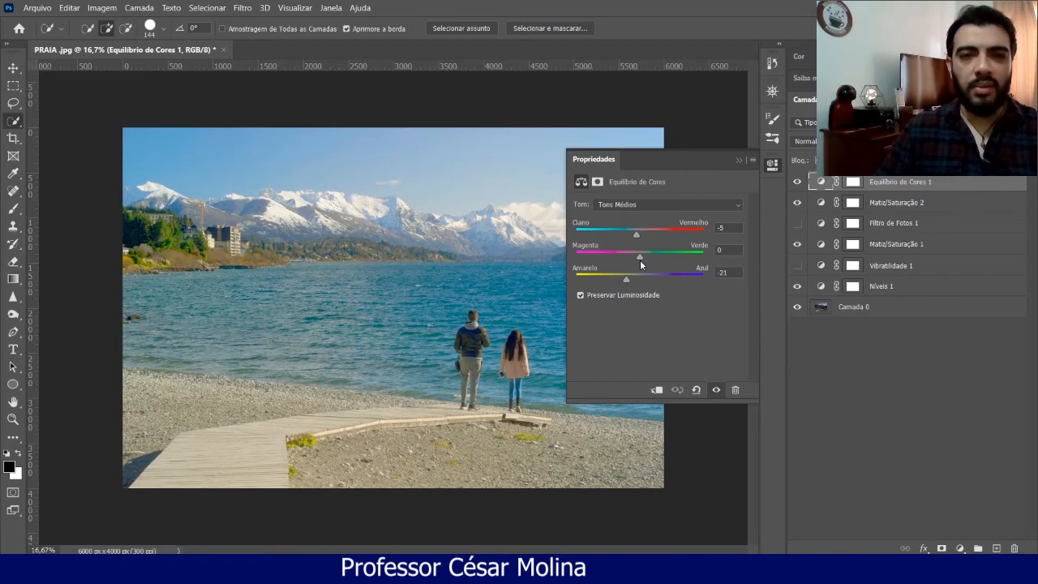
left_click_drag(641, 264, 637, 262)
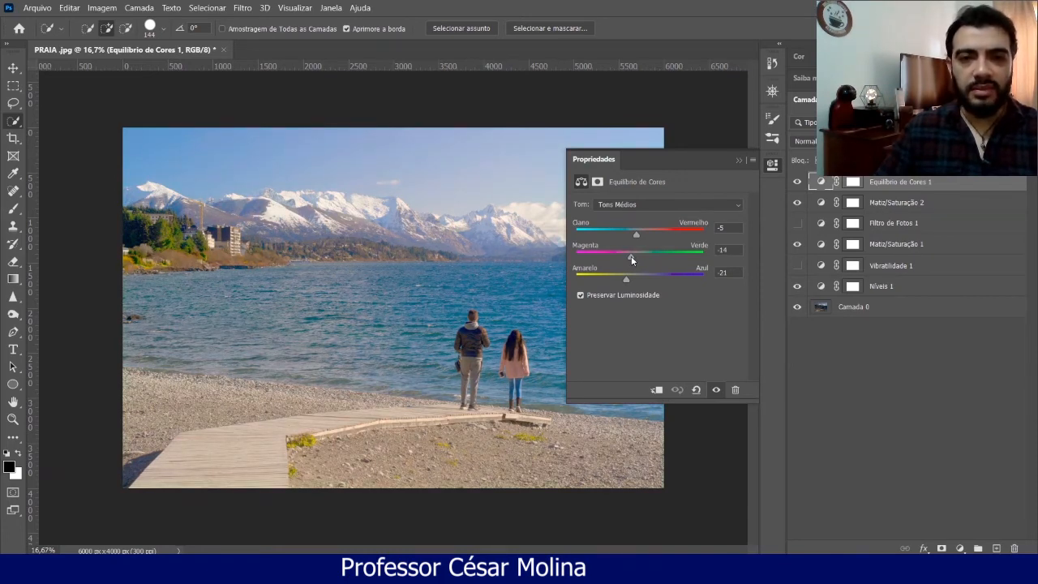
left_click_drag(631, 260, 627, 258)
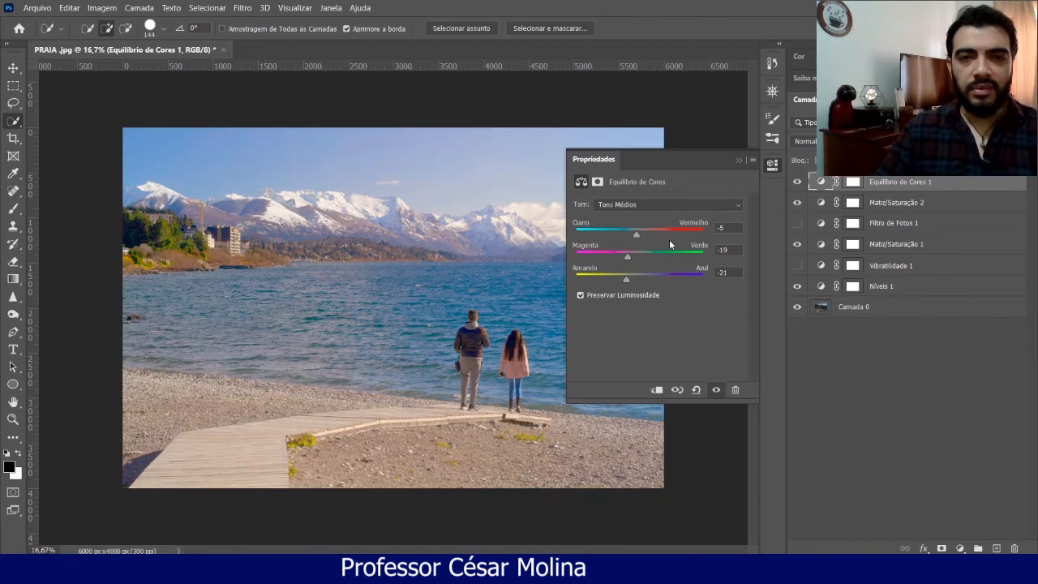
left_click(740, 157)
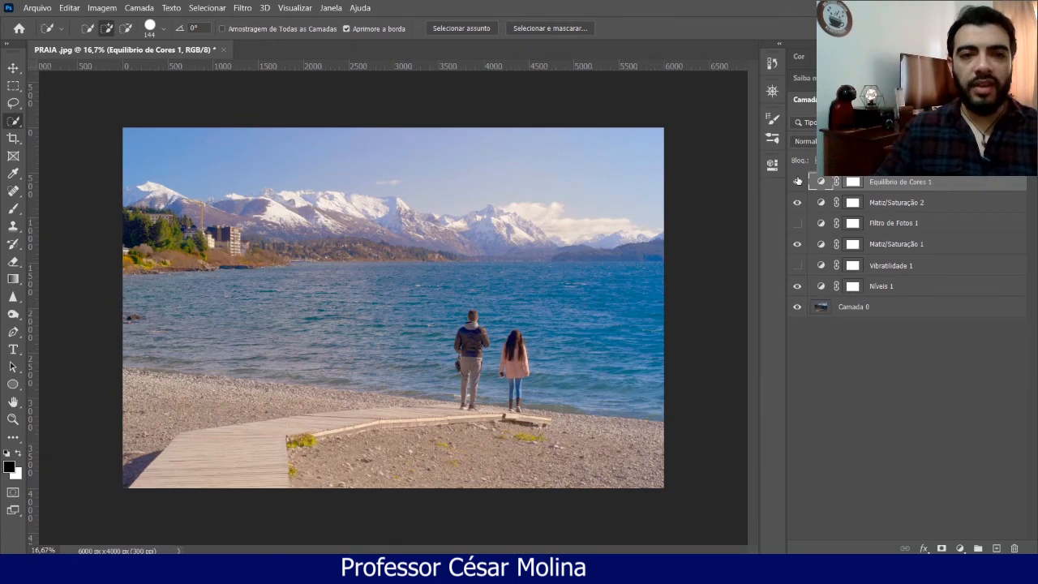
left_click(797, 181)
left_click(797, 181)
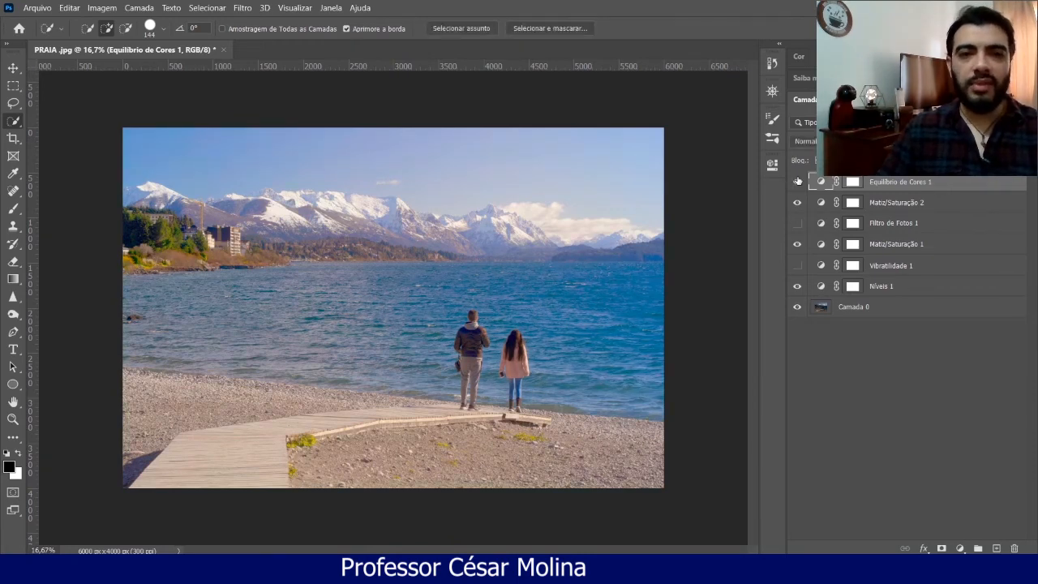
Add a Cor sólida fill layer at the top of the stack in a light orange-yellow with hue about 41°.
left_click(959, 548)
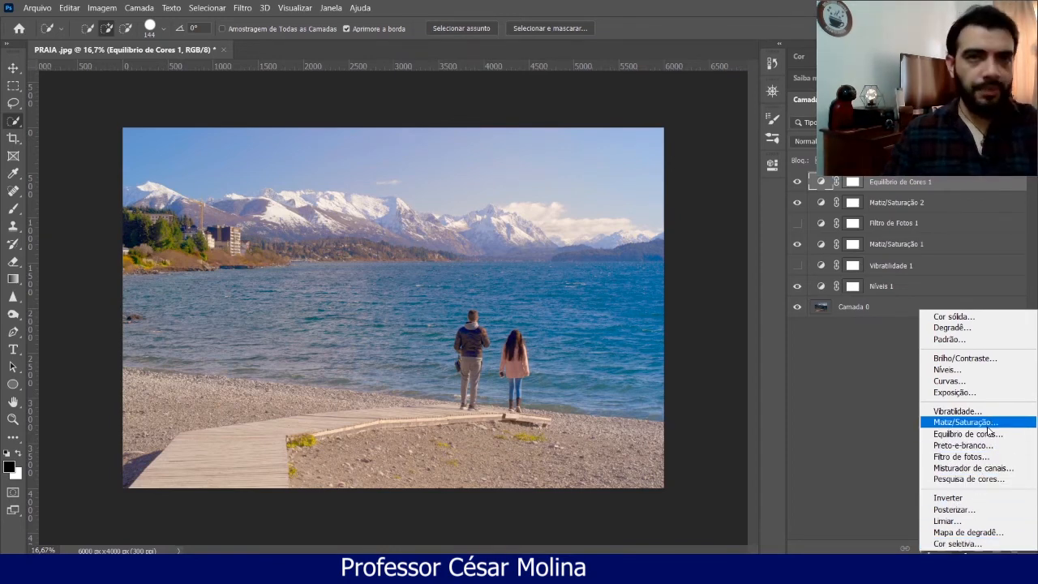
left_click(982, 317)
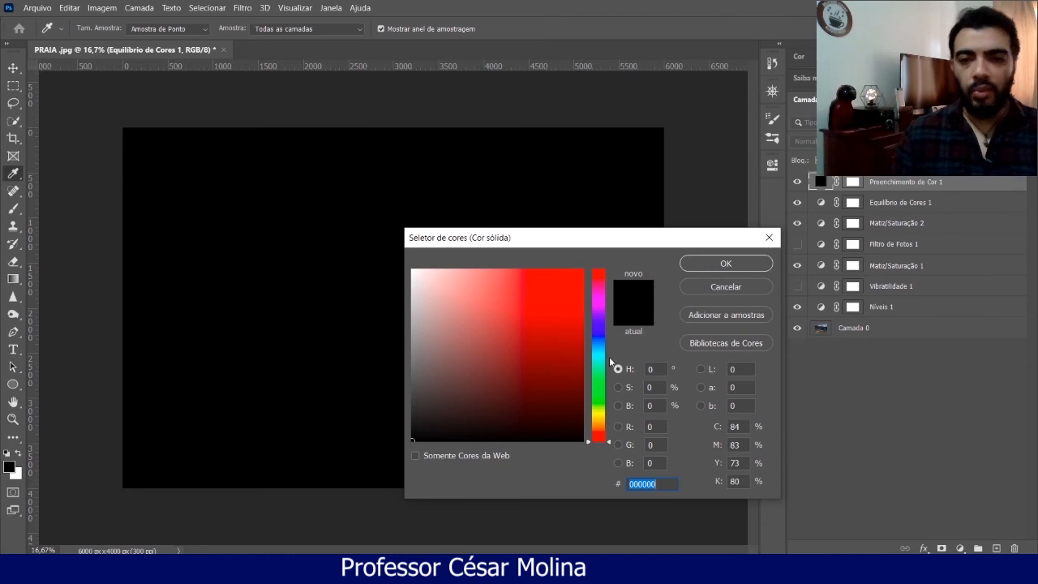
left_click_drag(605, 419, 608, 423)
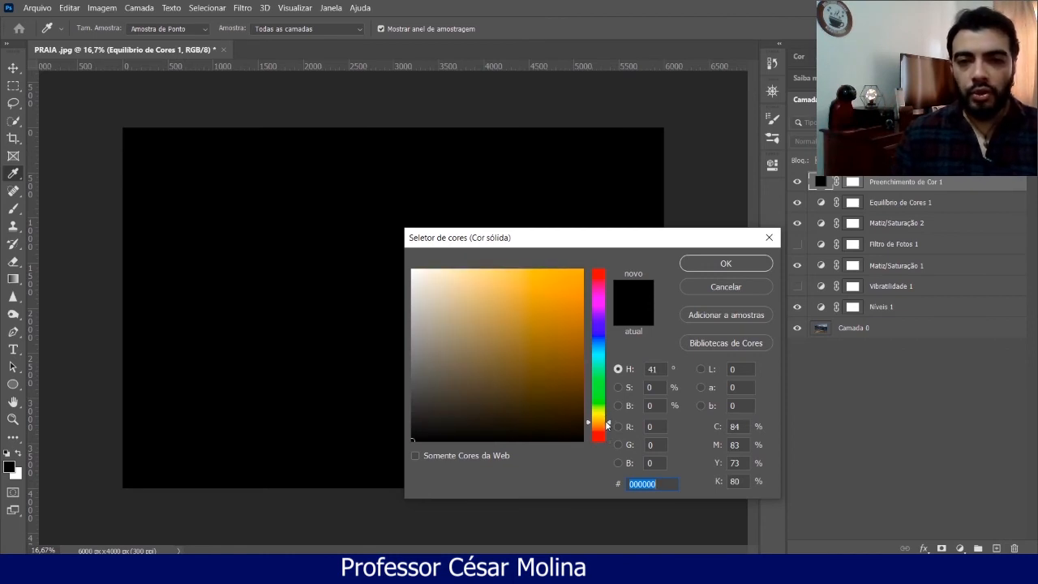
left_click(516, 286)
left_click_drag(517, 286, 511, 271)
left_click(684, 261)
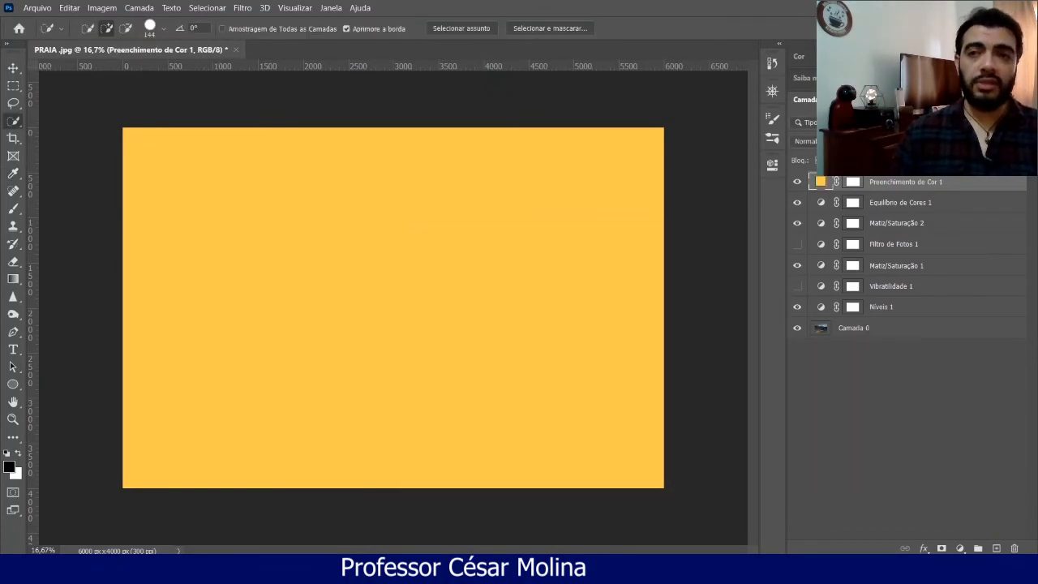
Lower the yellow fill layer's opacity to a subtle warm tint, compare the photo with and without it, and leave it hidden.
key("5")
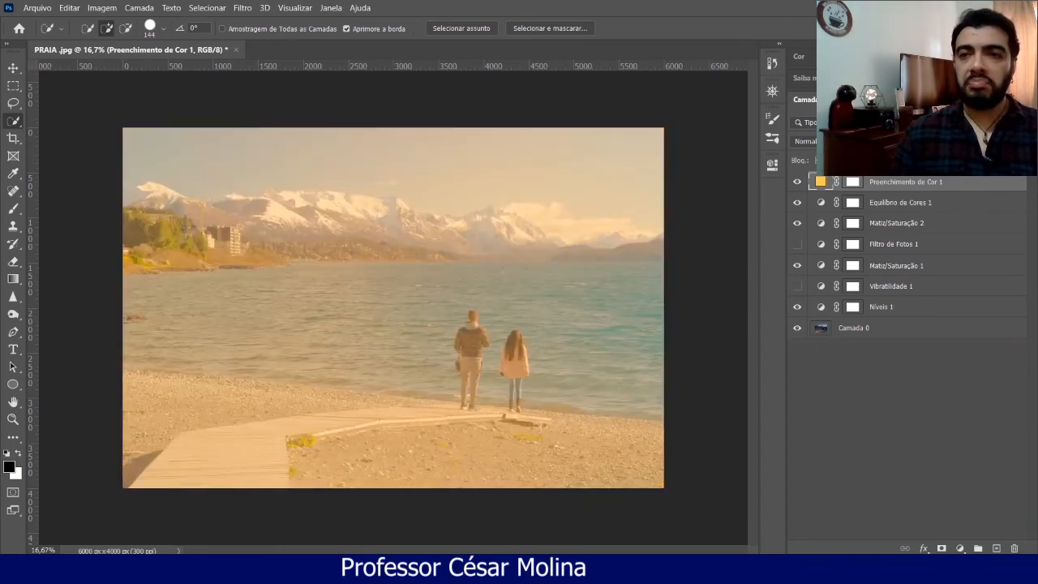
key("3")
key("1")
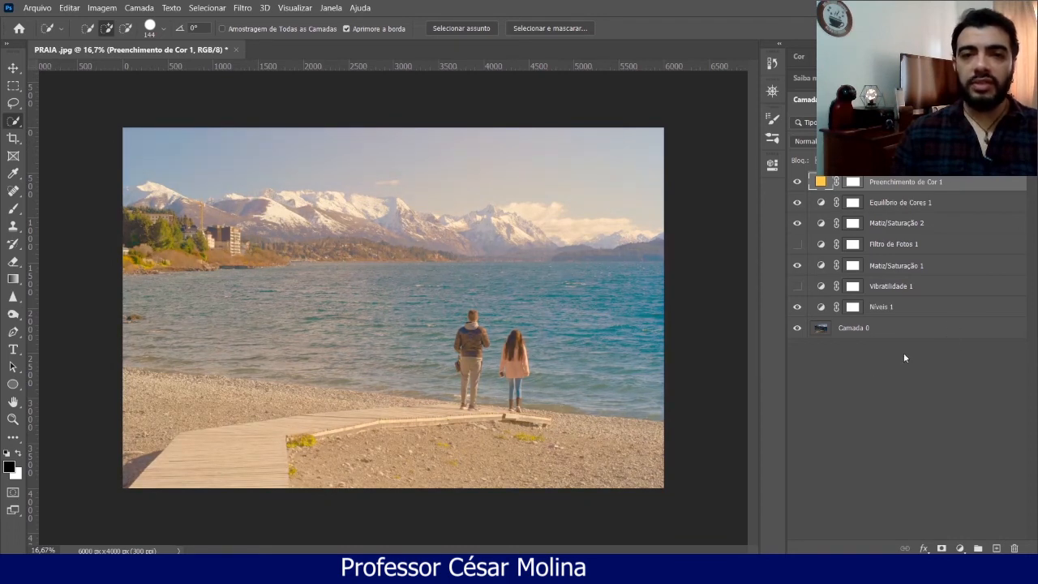
left_click(796, 183)
left_click(796, 183)
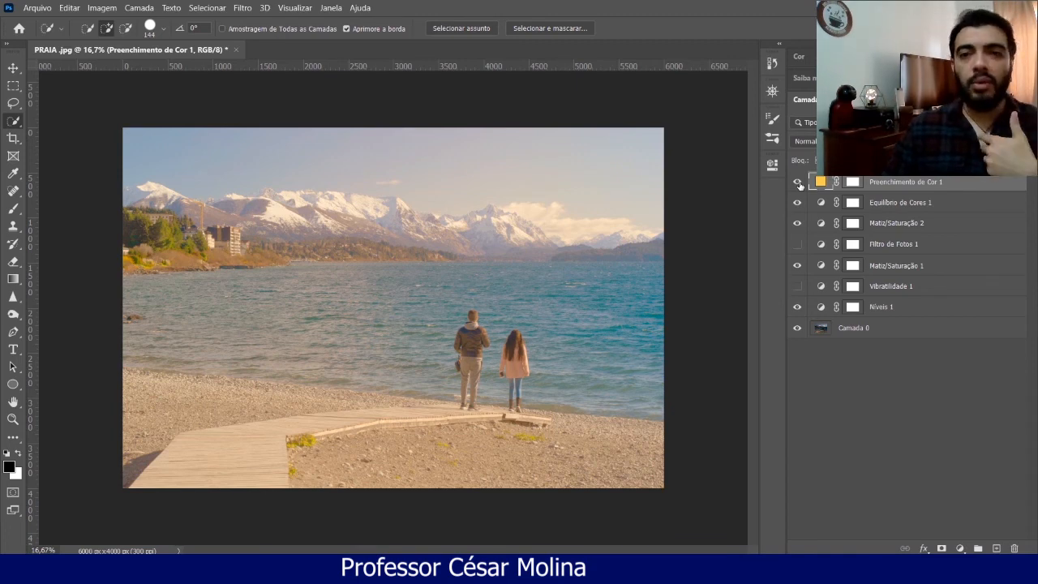
left_click(798, 182)
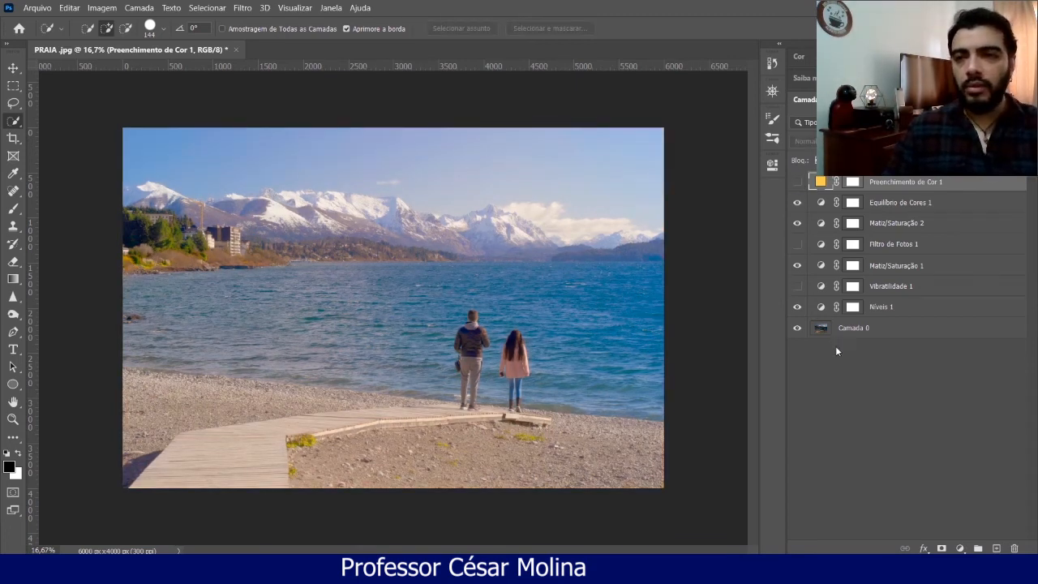
Add a Preto-e-branco adjustment layer at the top of the stack and set its Azuis value to -27.
left_click(960, 548)
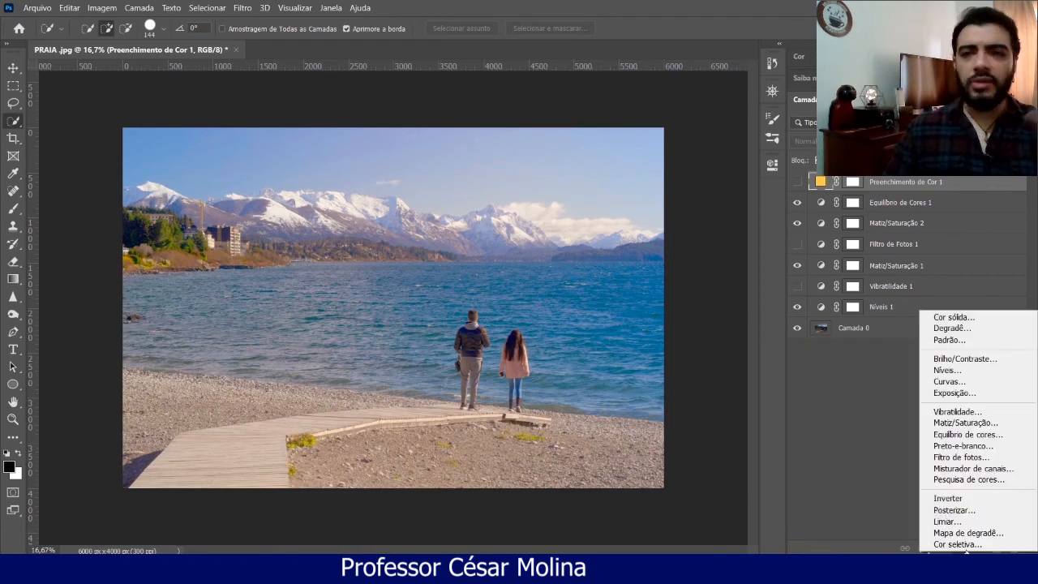
left_click(977, 446)
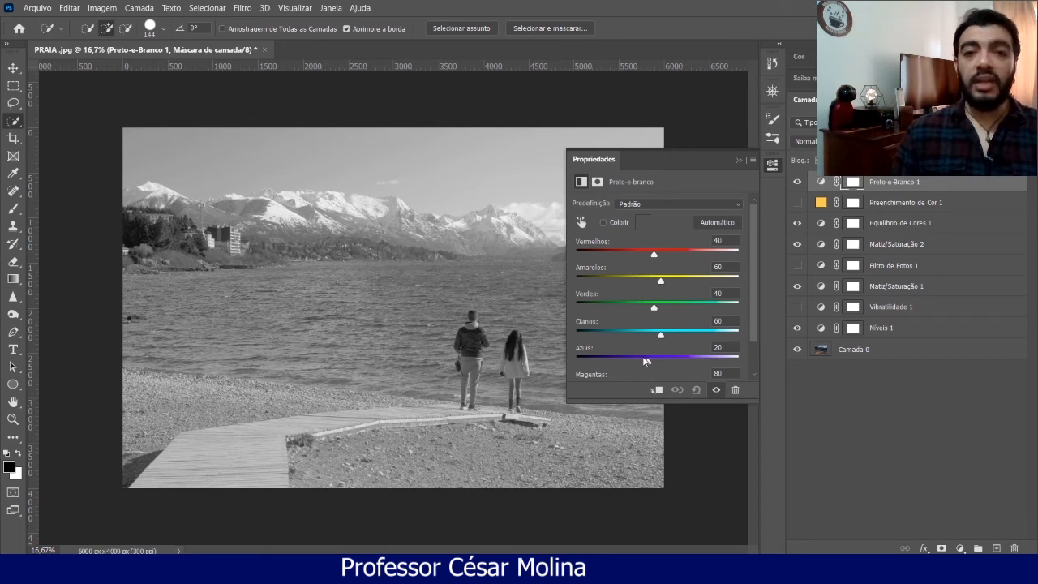
left_click_drag(644, 363, 607, 362)
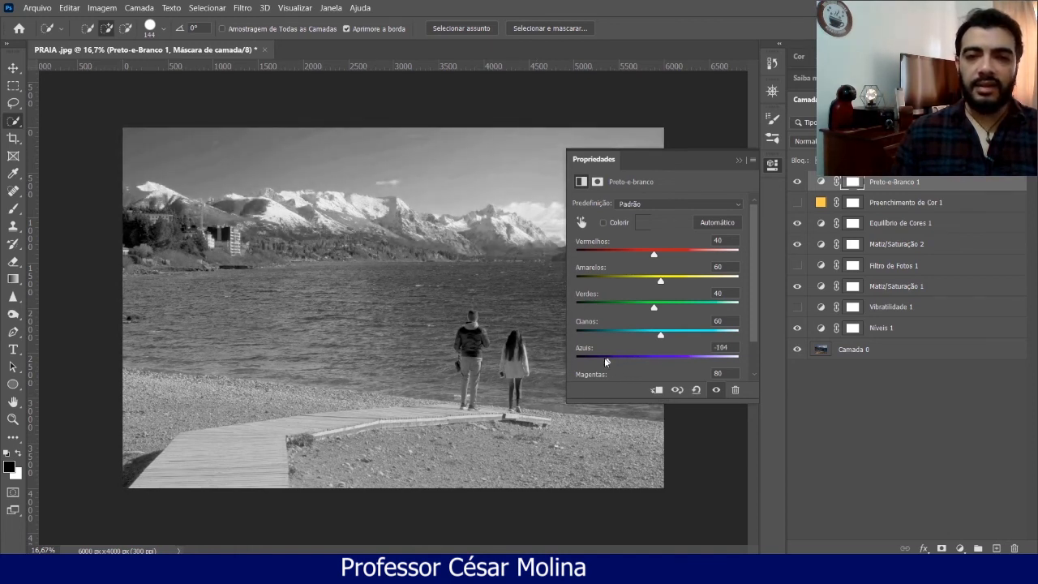
left_click_drag(607, 362, 633, 359)
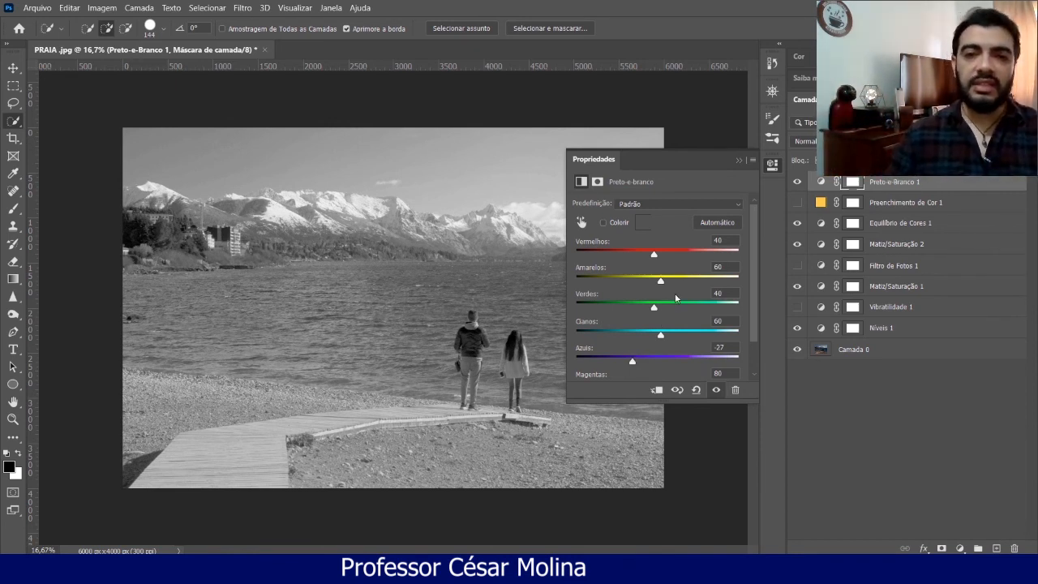
Set the black-and-white adjustment's Verdes to 206, Amarelos to 83 and Cianos to 96.
left_click_drag(660, 283, 707, 323)
left_click_drag(642, 281, 669, 281)
mouse_move(661, 333)
left_mouse_down()
mouse_move(704, 332)
mouse_move(617, 334)
mouse_move(671, 324)
left_mouse_up()
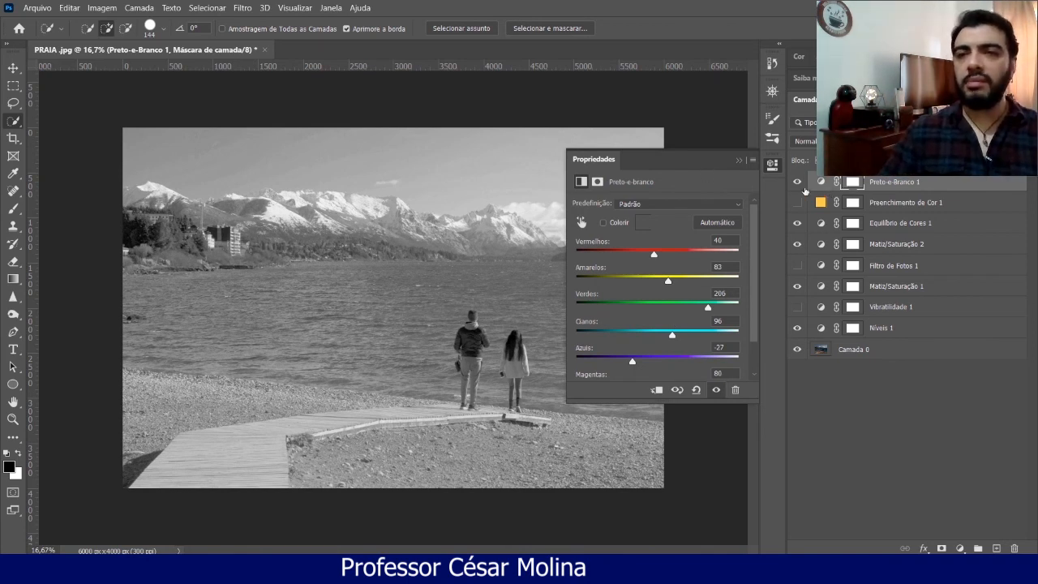
left_click(739, 160)
Toggle the Preto-e-Branco 1 layer to compare, leave it hidden, and select the Camada 0 photo layer.
left_click(797, 183)
left_click(797, 183)
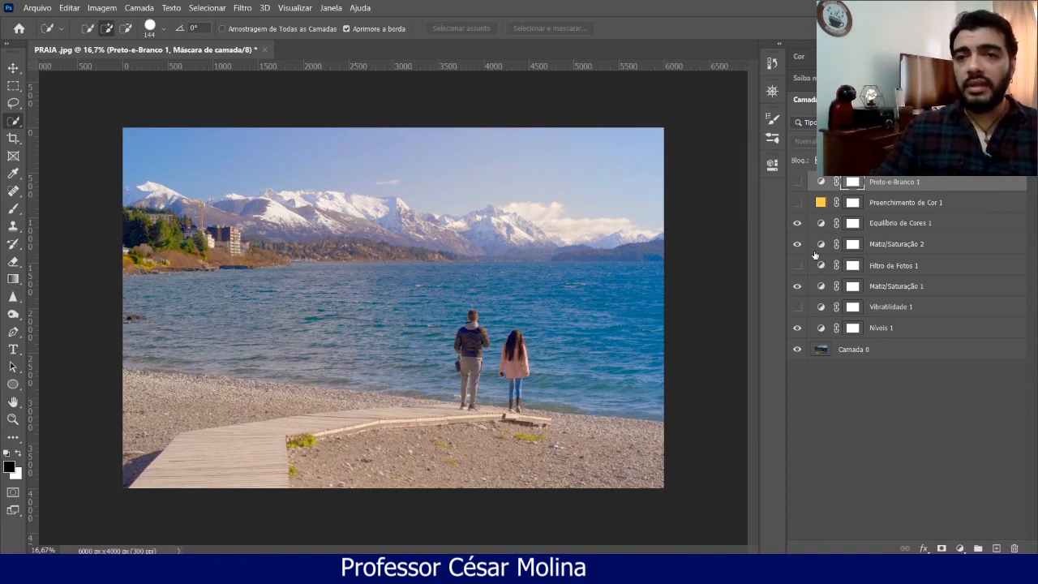
left_click(855, 350)
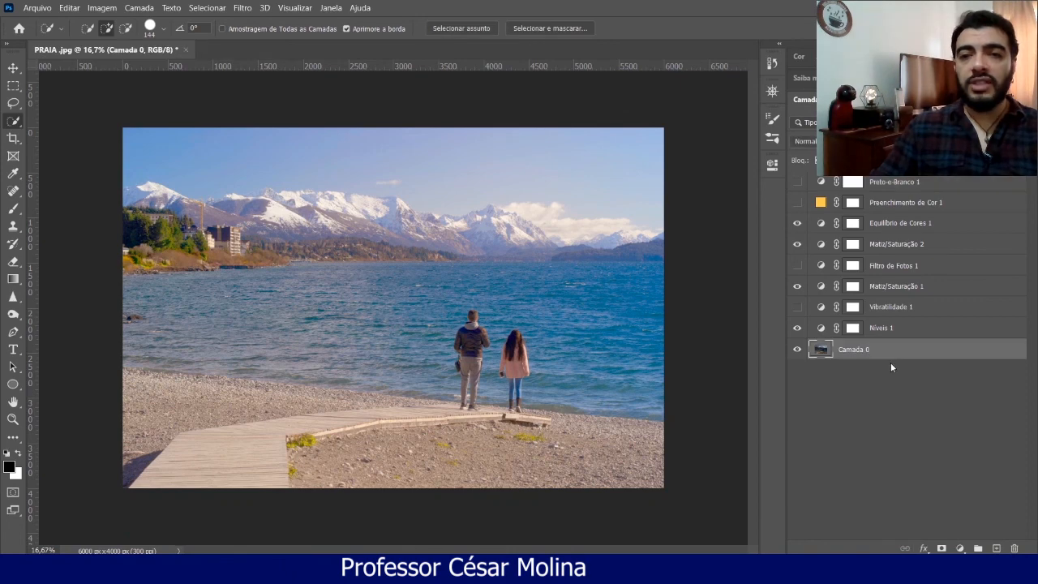